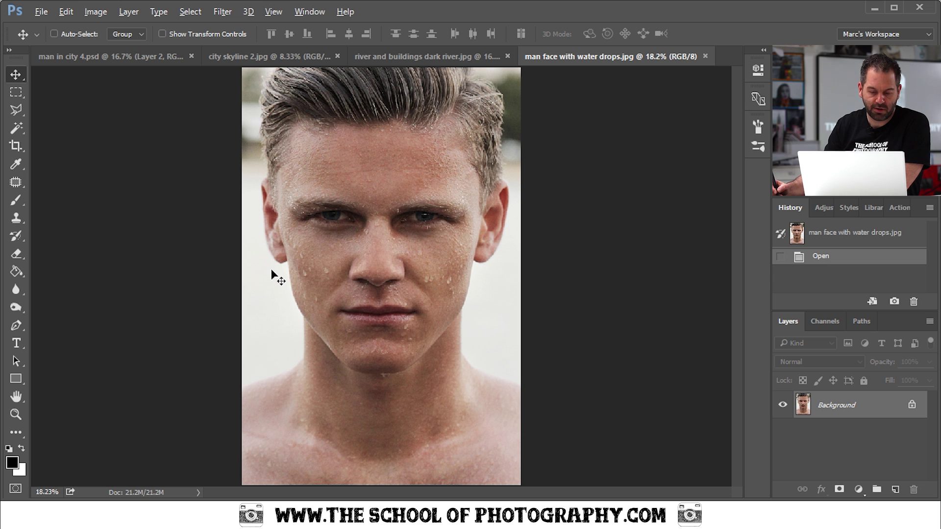
Enter Quick Mask mode and set the Brush tool's hardness to 87%
click(16, 489)
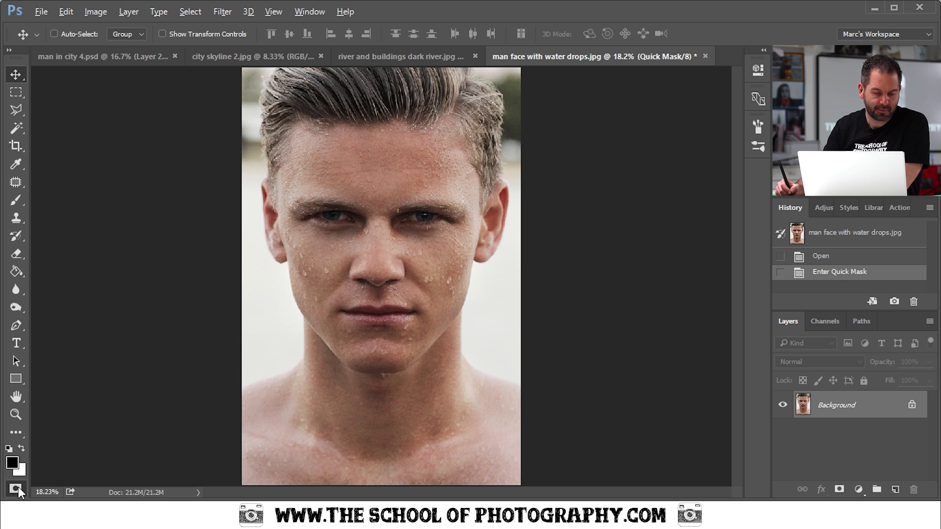
click(15, 199)
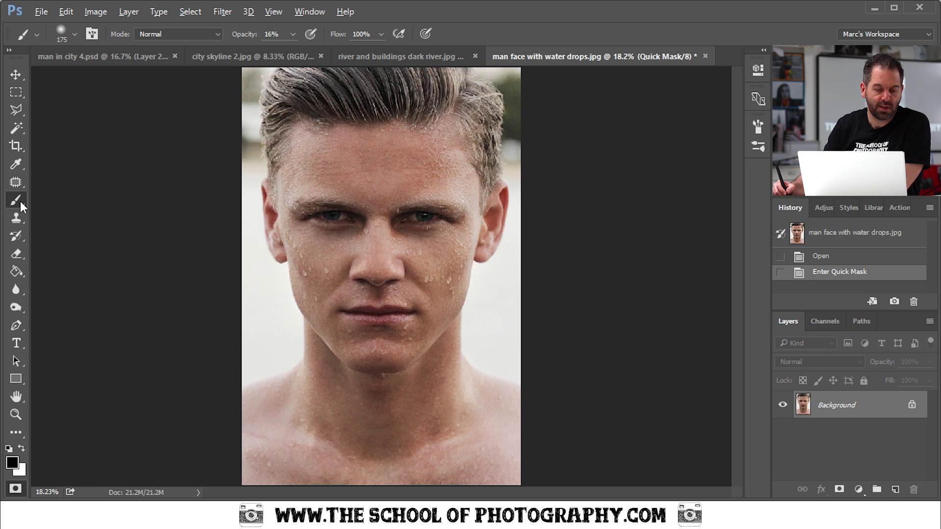
click(75, 35)
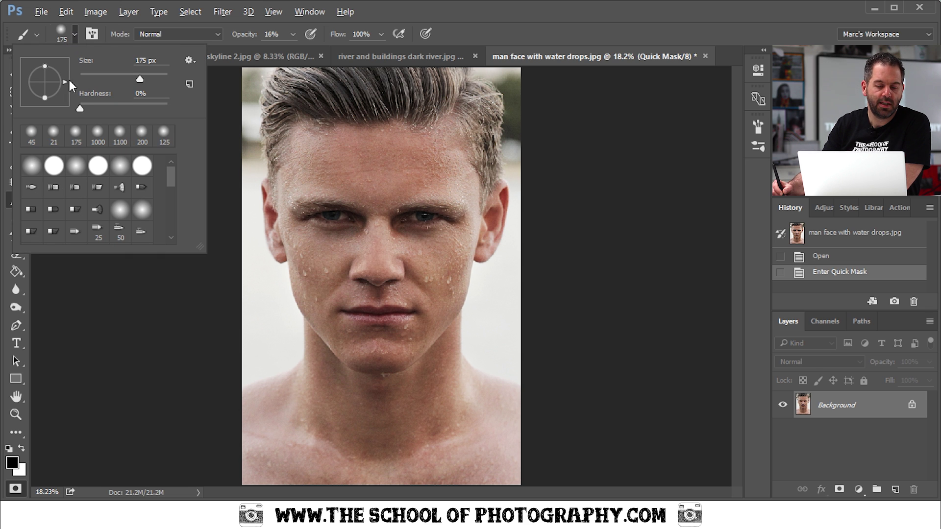
drag(81, 104, 108, 104)
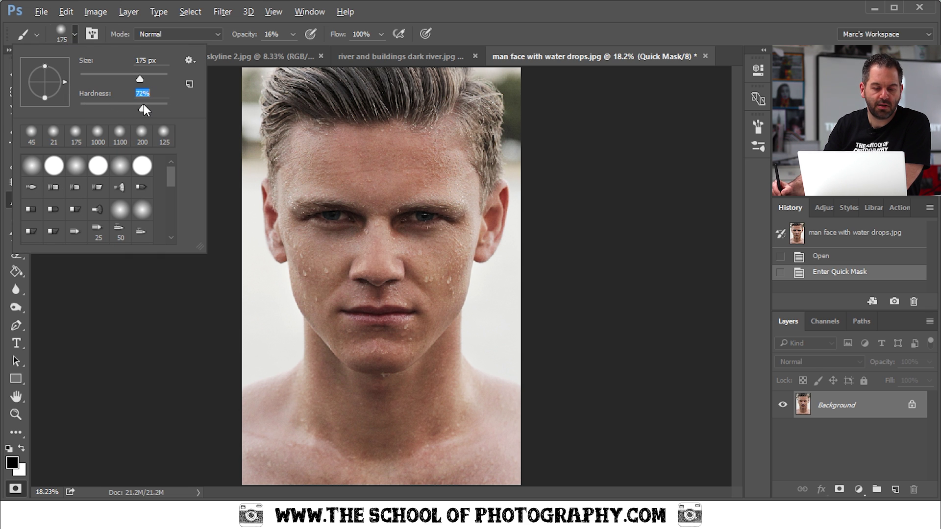
drag(157, 104, 153, 104)
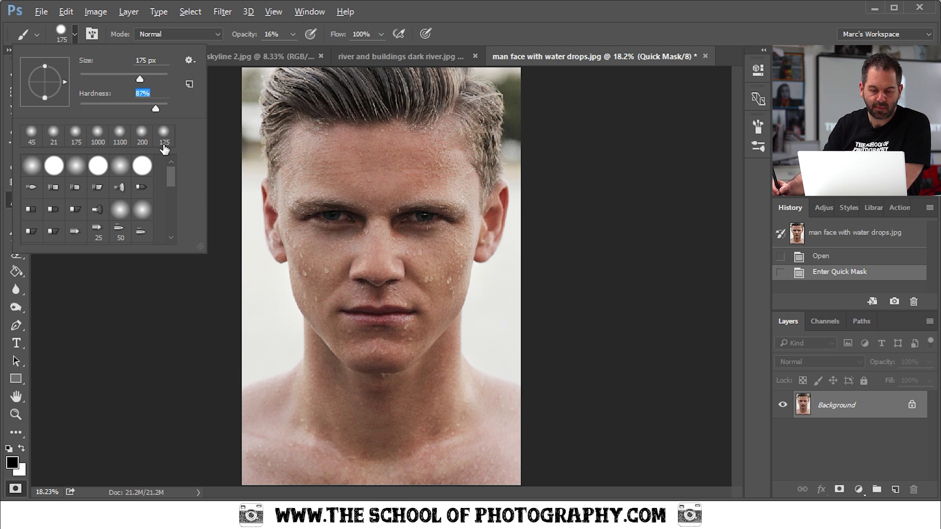
key(Return)
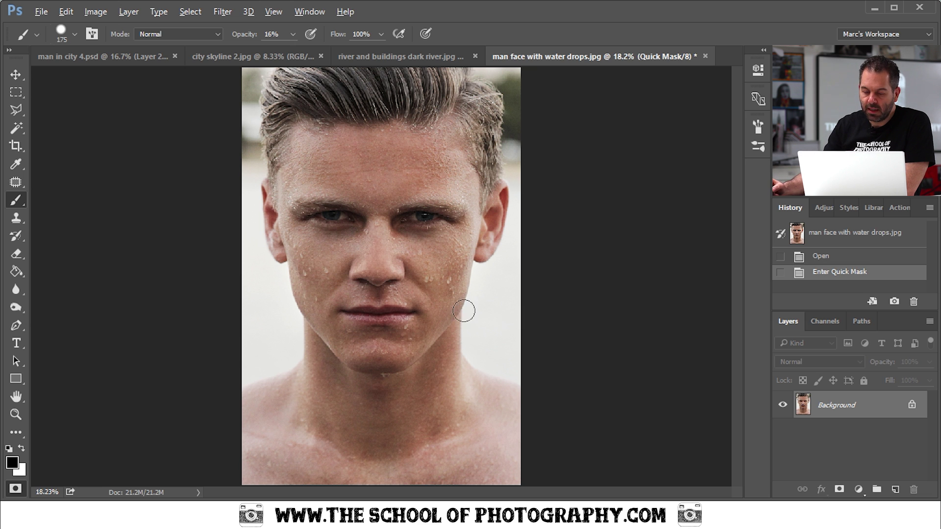
Try a brush dab on the background beside the neck, undo it, and set the brush opacity to 100%
key(ctrl)
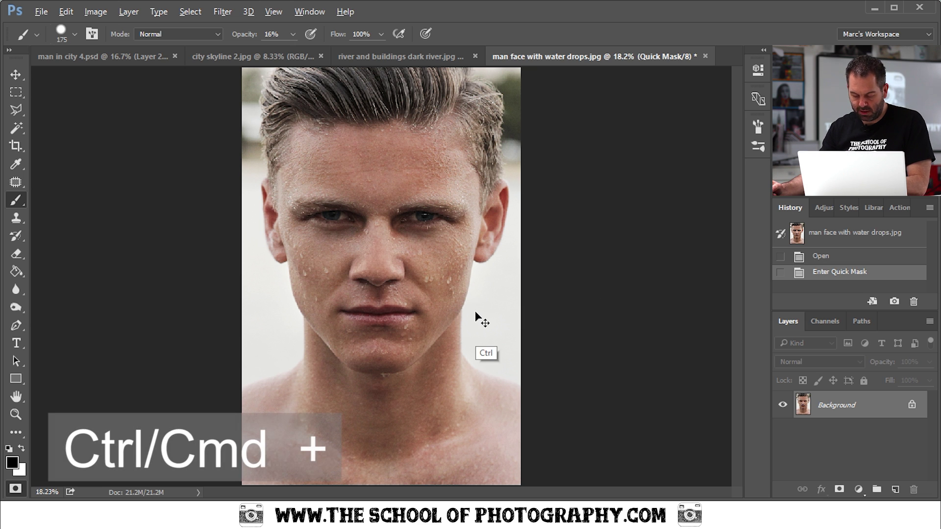
key(ctrl+plus)
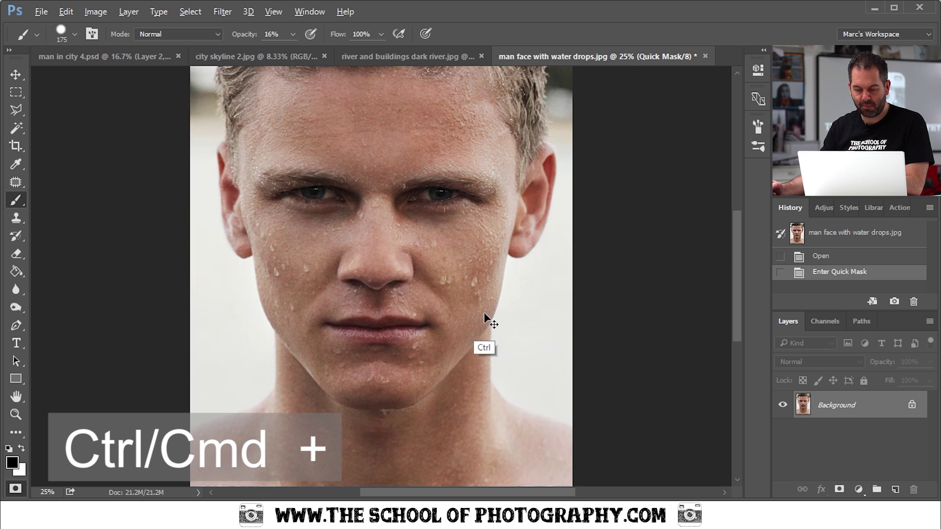
key(ctrl+plus)
key(ctrl+plus)
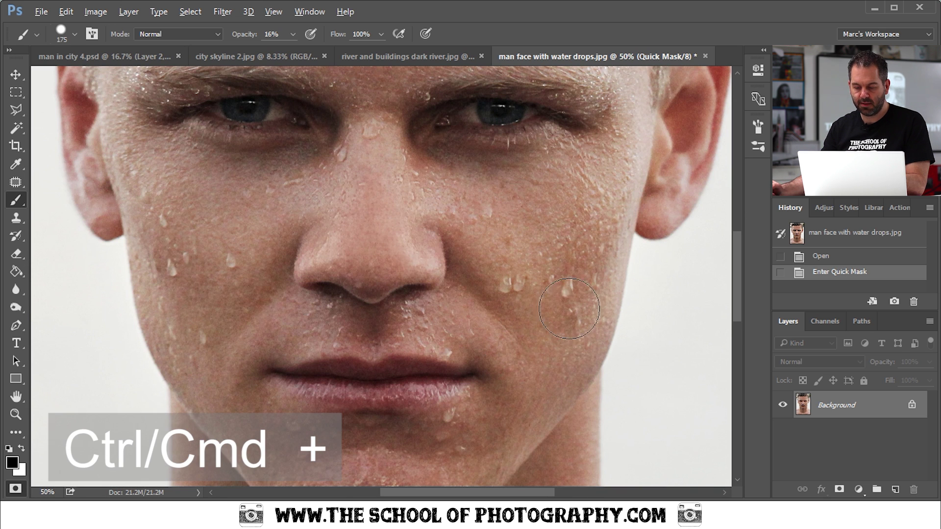
key(space)
mouse_move(624, 315)
mouse_down()
mouse_move(536, 168)
mouse_move(456, 126)
mouse_move(366, 145)
mouse_up()
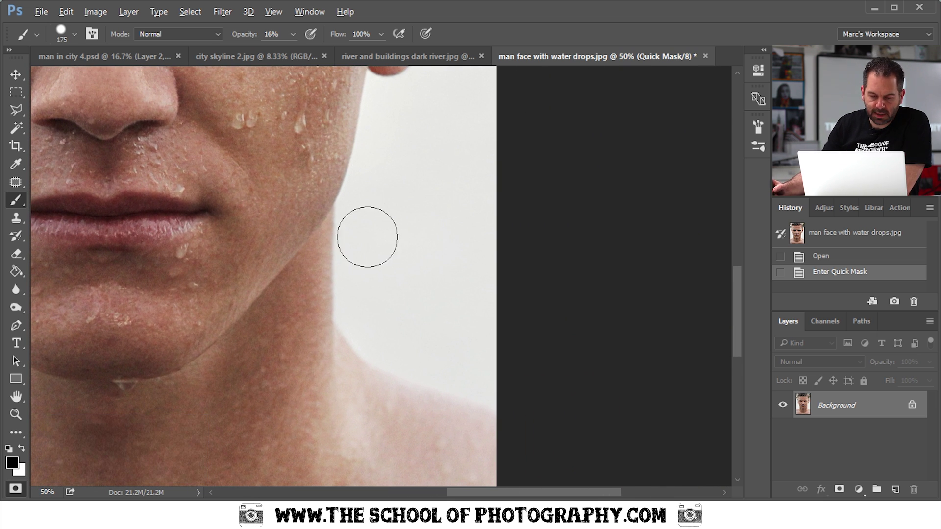
click(395, 204)
key(ctrl+z)
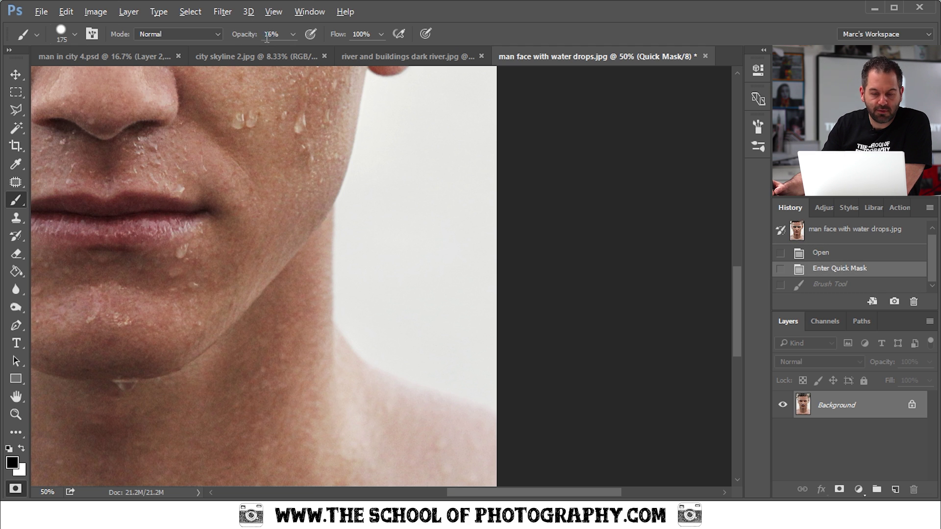
click(292, 35)
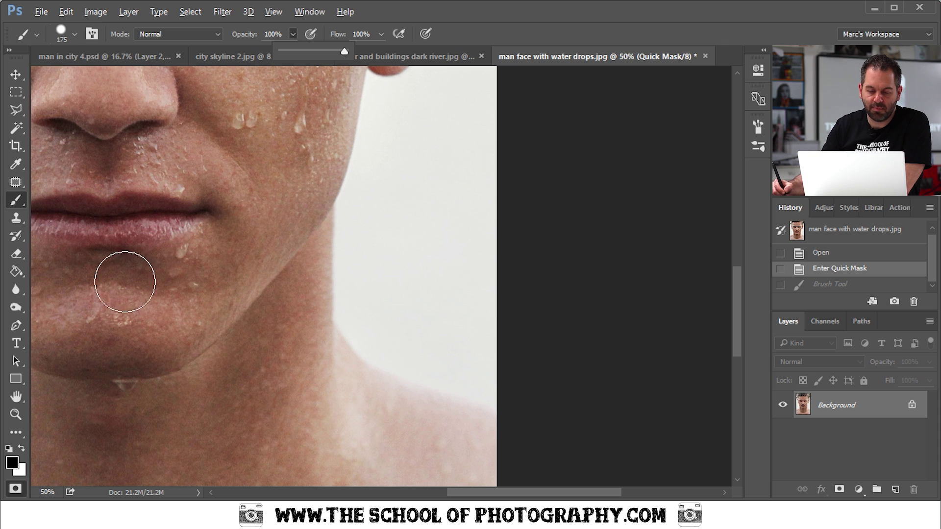
Paint the mask in black along the right side of the jaw, neck and shoulder, and erase the overspill on the skin with white
mouse_move(397, 169)
mouse_down()
mouse_move(385, 195)
mouse_move(396, 150)
mouse_move(388, 146)
mouse_move(367, 176)
mouse_move(381, 142)
mouse_move(336, 252)
mouse_move(341, 305)
mouse_move(370, 346)
mouse_move(452, 386)
mouse_up()
key(x)
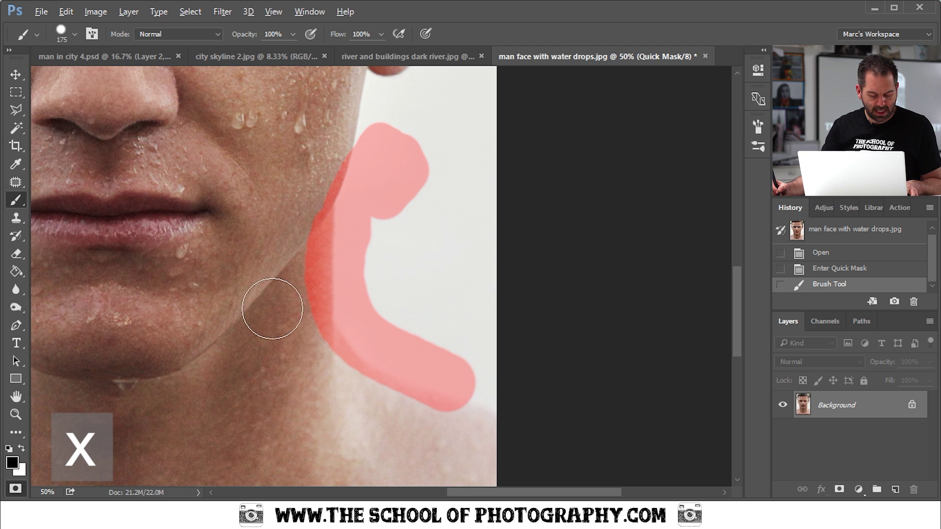
key(x)
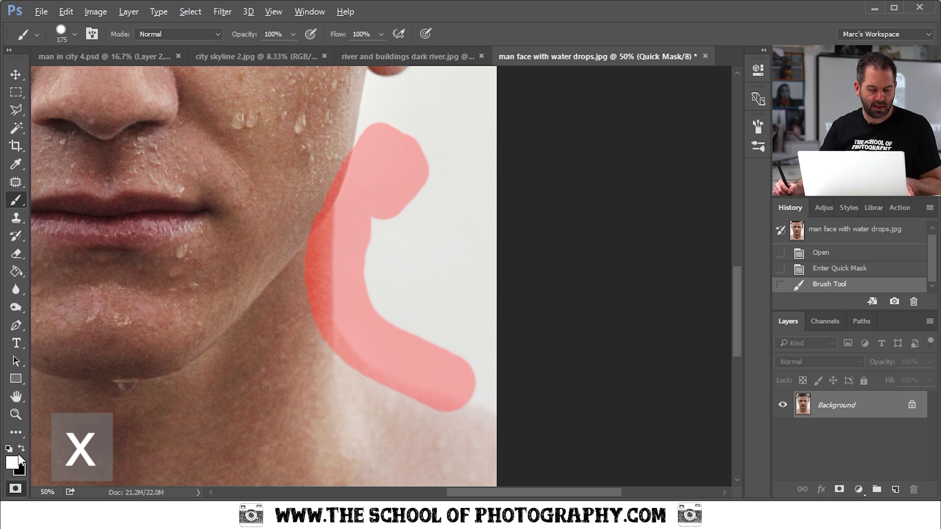
key(x)
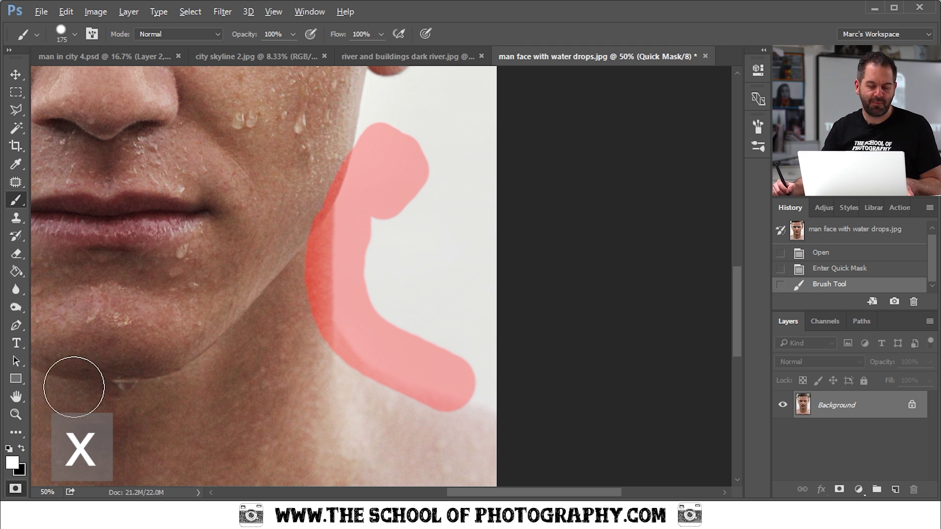
mouse_move(292, 209)
mouse_down()
mouse_move(279, 248)
mouse_move(302, 207)
mouse_move(299, 268)
mouse_move(323, 251)
mouse_up()
key(x)
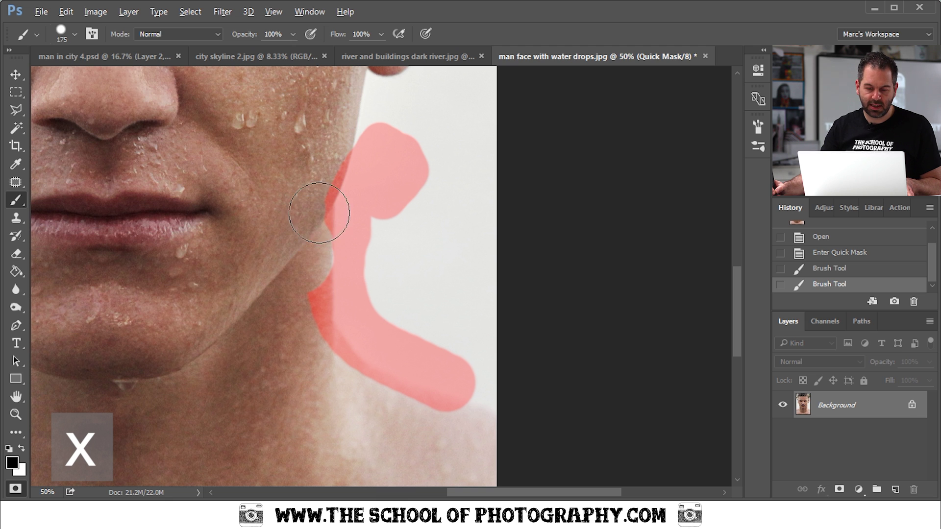
mouse_move(378, 123)
mouse_down()
mouse_move(386, 127)
mouse_move(375, 154)
mouse_up()
key(x)
mouse_move(308, 167)
mouse_down()
mouse_move(333, 147)
mouse_move(324, 191)
mouse_move(307, 207)
mouse_move(319, 361)
mouse_move(364, 399)
mouse_move(445, 428)
mouse_up()
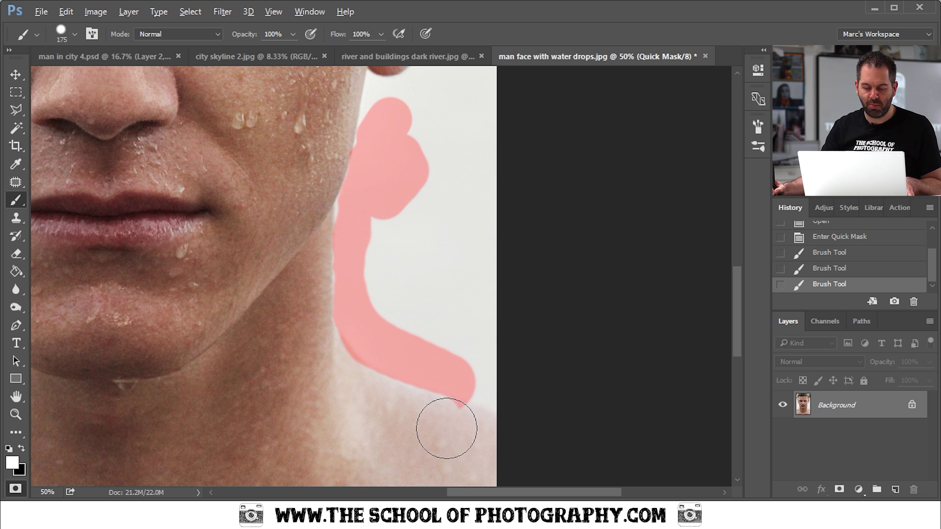
Extend the mask up the right side of the face, ear and hair, and fill the enclosed background with the Paint Bucket
key(x)
mouse_move(380, 211)
mouse_down()
mouse_move(399, 242)
mouse_move(375, 268)
mouse_move(431, 288)
mouse_move(447, 337)
mouse_move(487, 346)
mouse_move(300, 274)
mouse_up()
right_click(391, 248)
key(Return)
drag(368, 147, 291, 157)
scroll(291, 156, up, 5)
key(bracketright)
key(bracketright)
key(bracketright)
key(bracketright)
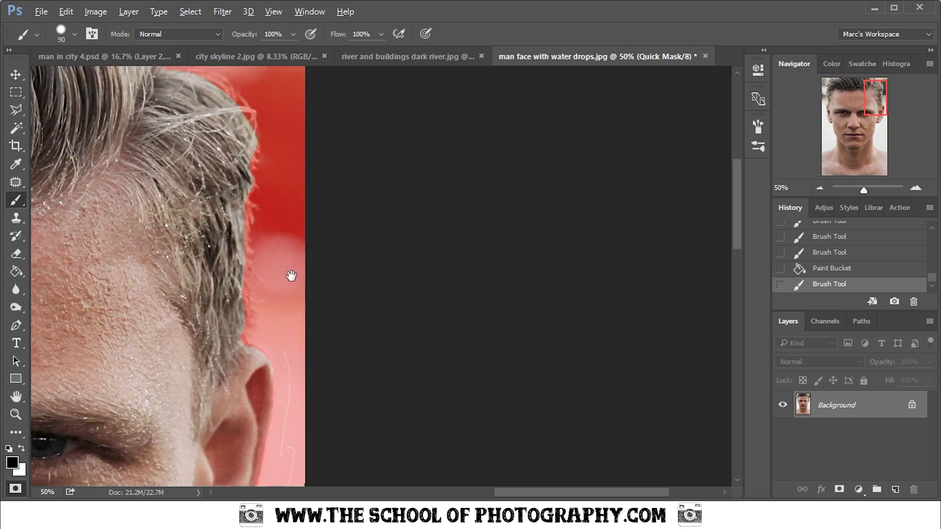
Mask the background above the left shoulder and along the left side of the neck with a 125 px brush
scroll(290, 276, down, 10)
scroll(336, 310, left, 6)
key(x)
key(x)
scroll(482, 200, left, 7)
drag(279, 254, 336, 211)
key(bracketleft)
key(bracketleft)
key(bracketleft)
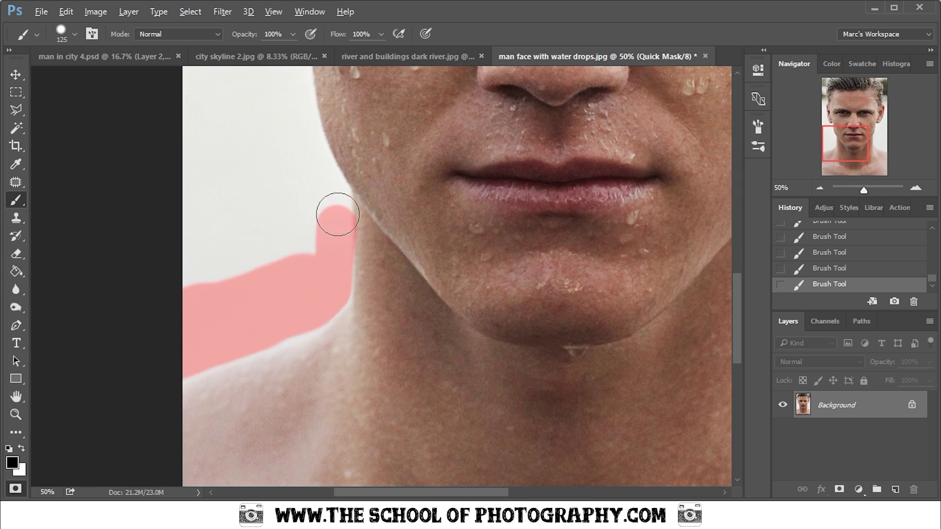
Continue the mask up the left jaw, ear and hair, and fill the remaining background on that side with the Paint Bucket
scroll(336, 210, up, 2)
drag(294, 343, 275, 147)
scroll(296, 216, up, 3)
key(x)
scroll(296, 217, up, 3)
drag(283, 441, 304, 147)
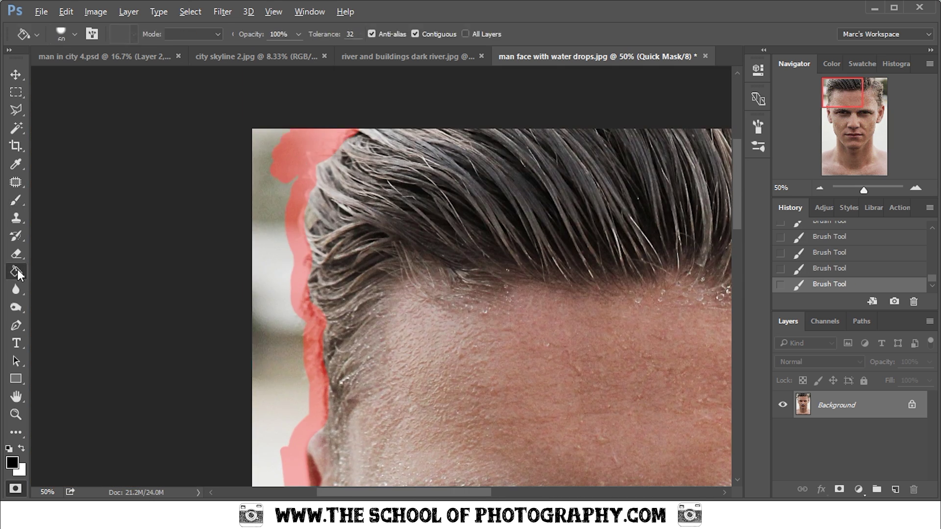
scroll(275, 388, down, 8)
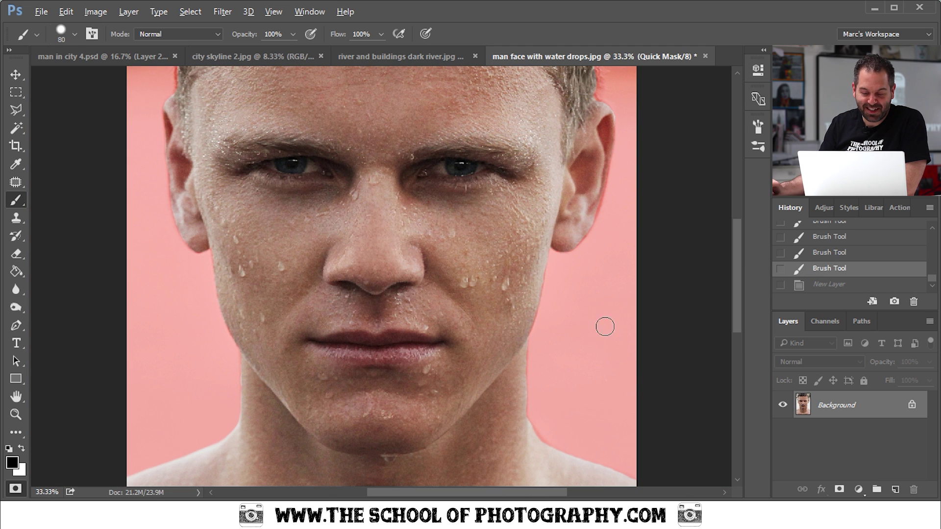
Exit Quick Mask mode to turn the mask into a selection and invert that selection
click(18, 487)
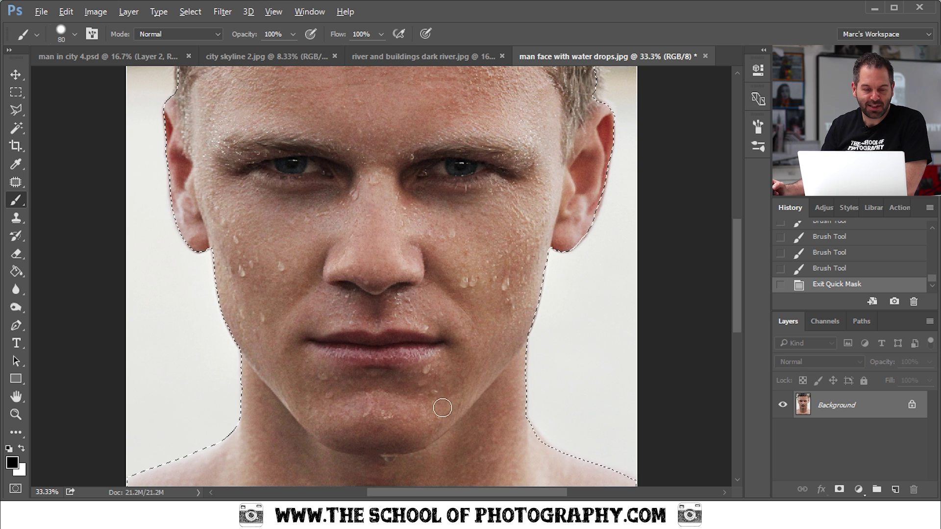
click(189, 12)
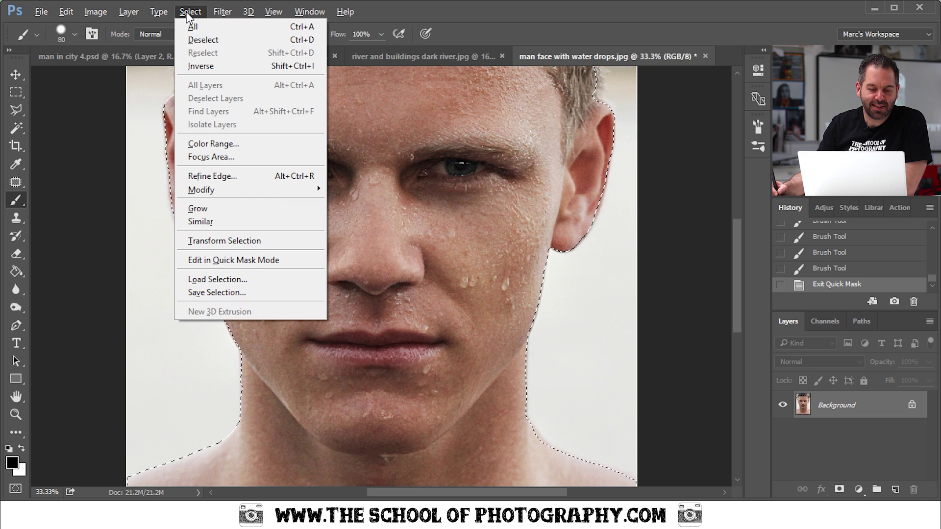
click(227, 66)
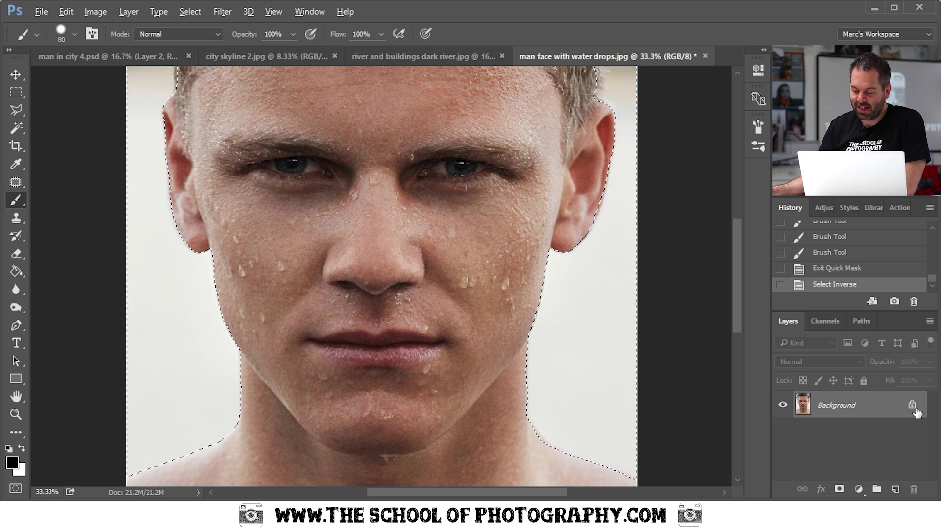
Unlock the Background layer, delete the selected backdrop around the man, and deselect
drag(909, 404, 914, 489)
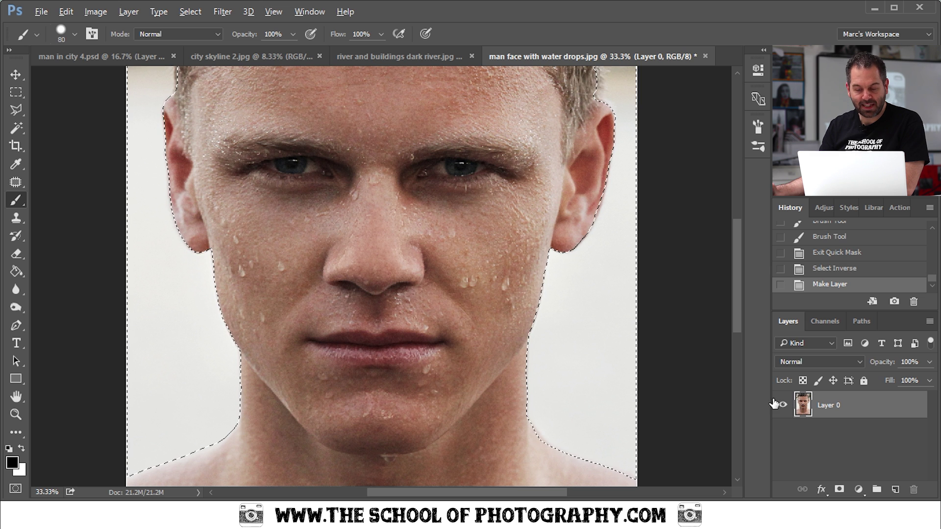
key(Delete)
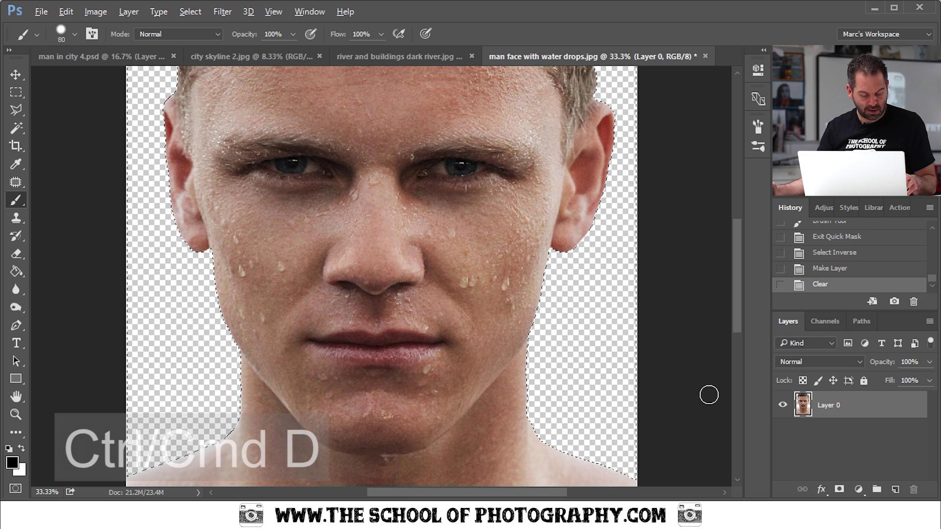
key(ctrl+d)
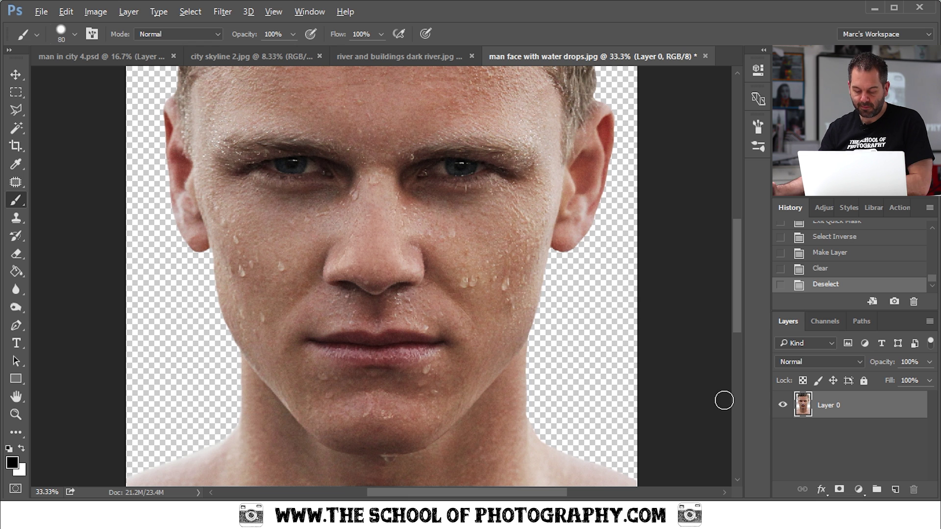
key(ctrl+0)
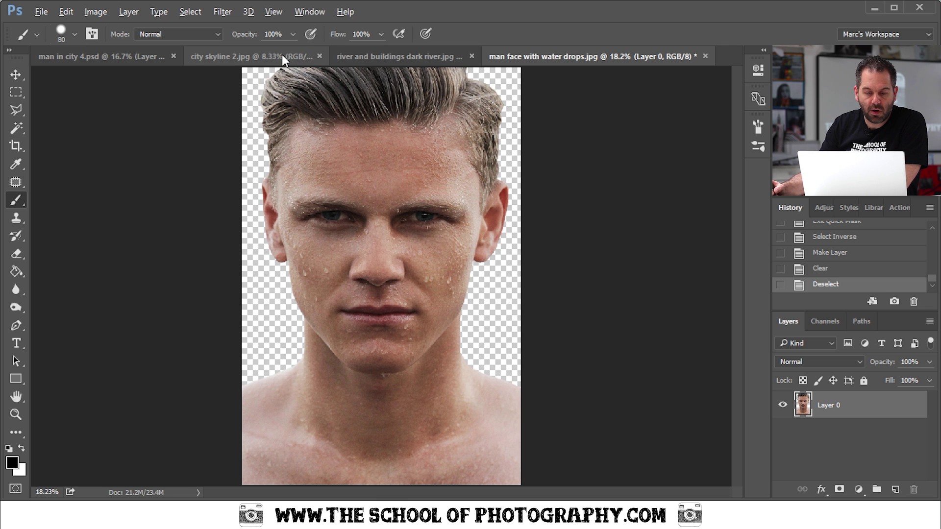
Copy the "river and buildings dark river.jpg" image into the portrait document as a new layer with the Move tool
click(368, 55)
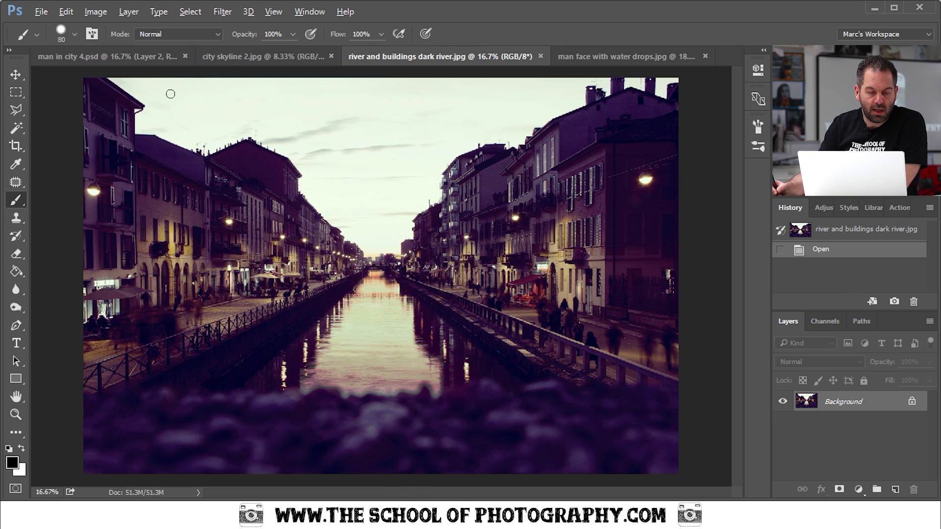
click(16, 75)
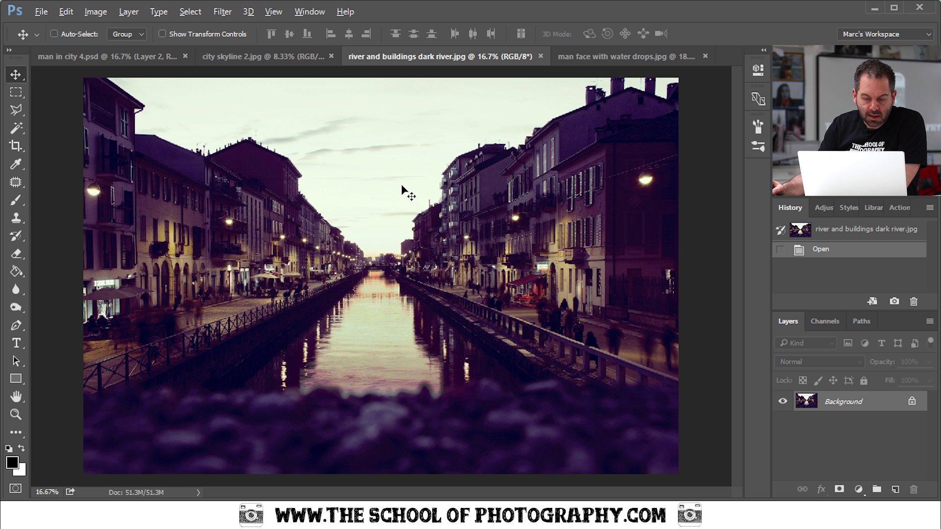
drag(402, 191, 500, 88)
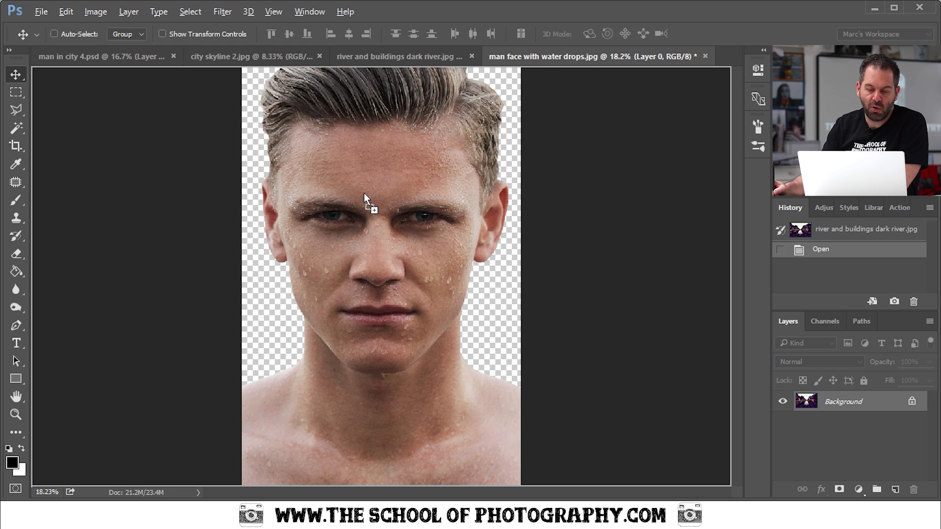
drag(353, 214, 379, 224)
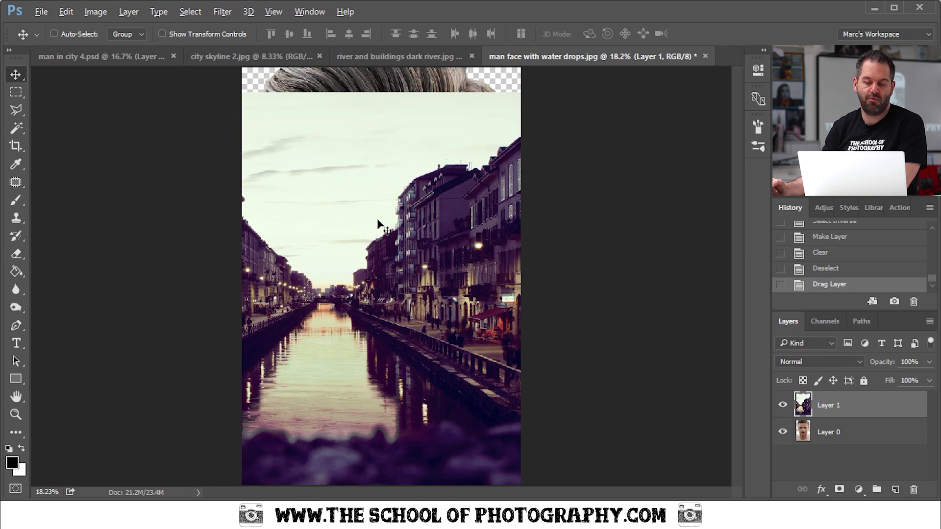
Position the river image centrally over the face and clip it to the portrait layer with a clipping mask
drag(370, 279, 434, 236)
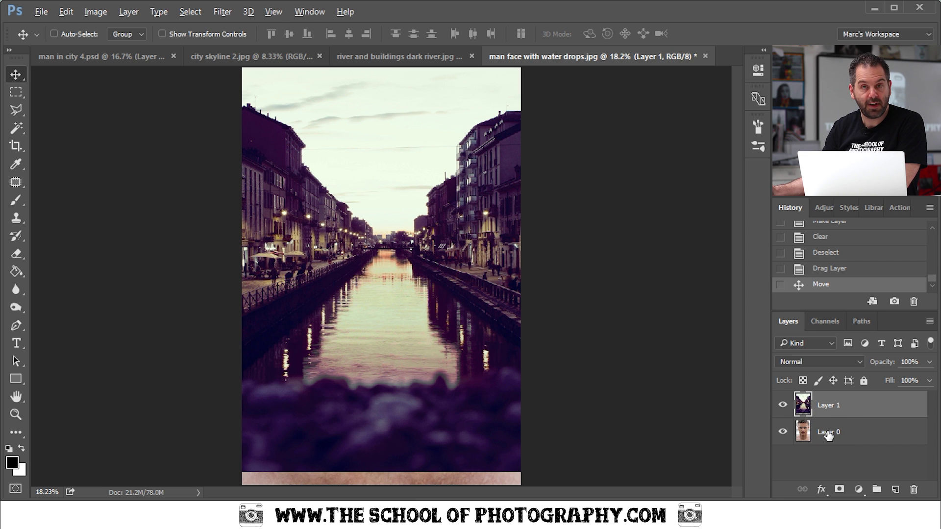
right_click(889, 405)
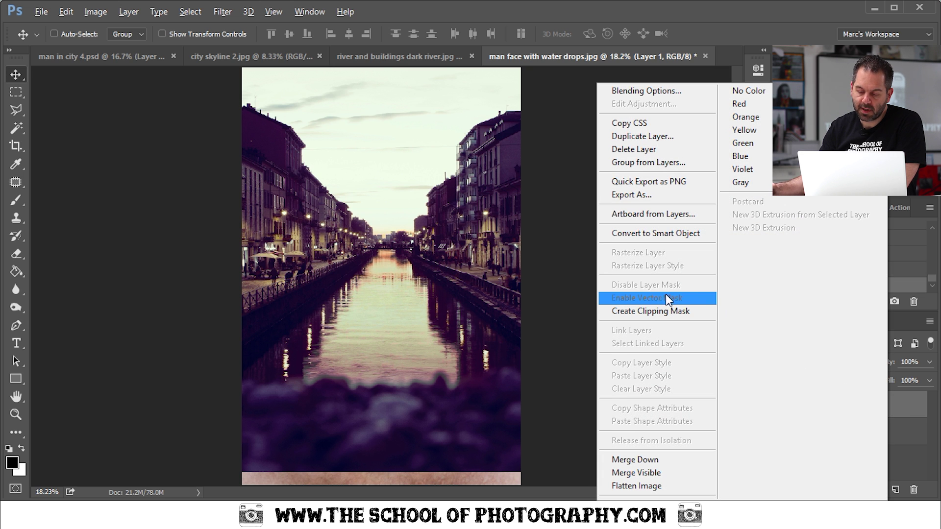
click(671, 317)
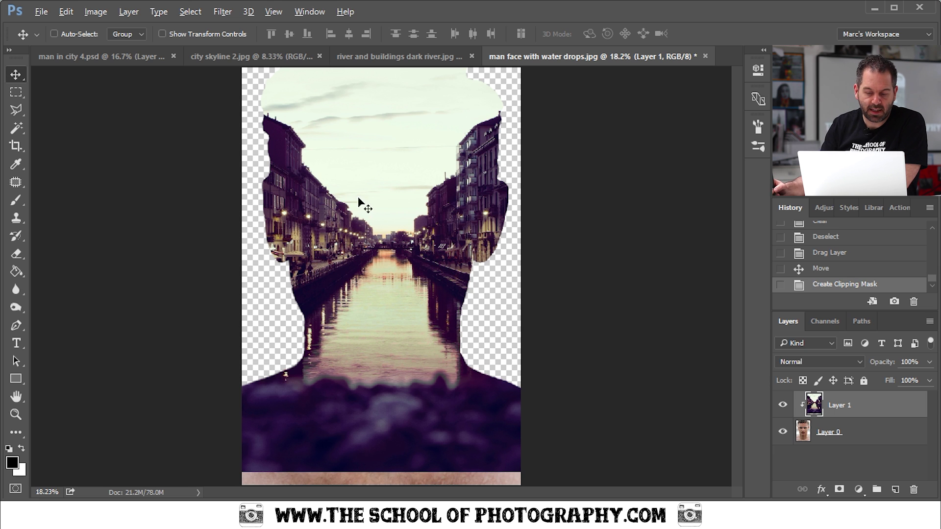
Lower the river layer's opacity to 52% and reposition the scene so the river lines up centrally with the face
drag(393, 204, 392, 167)
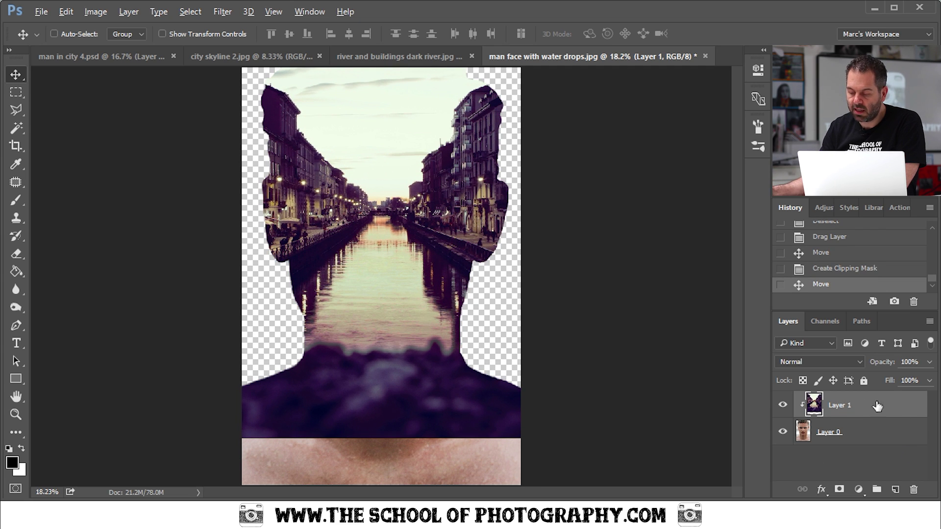
click(928, 363)
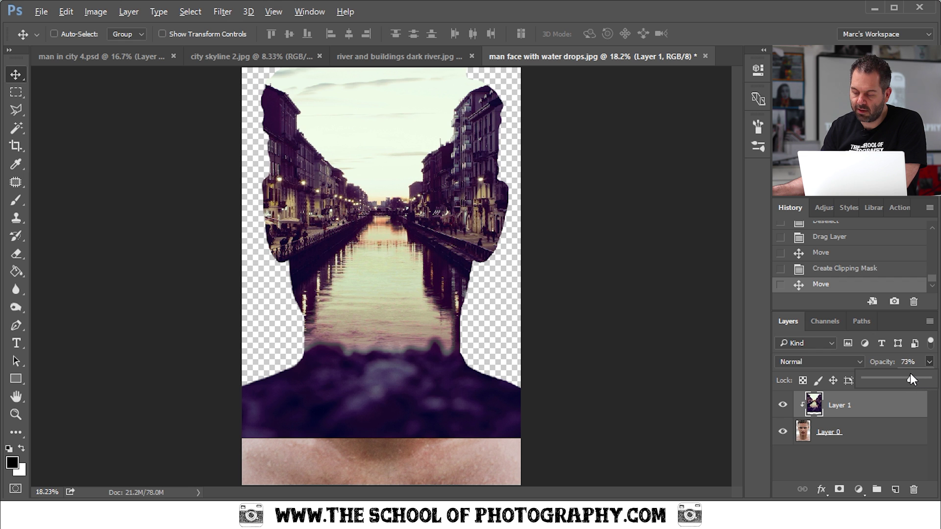
drag(898, 374, 897, 379)
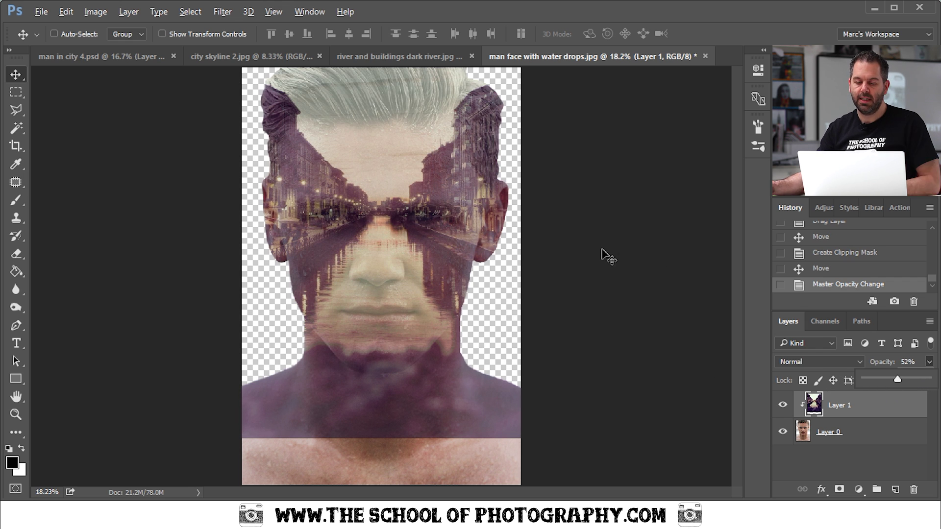
drag(394, 221, 416, 242)
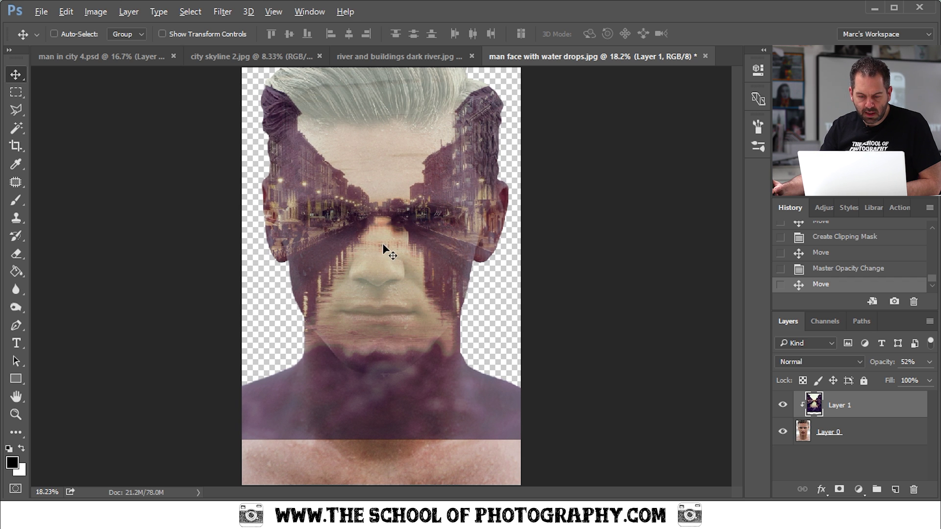
drag(381, 239, 390, 244)
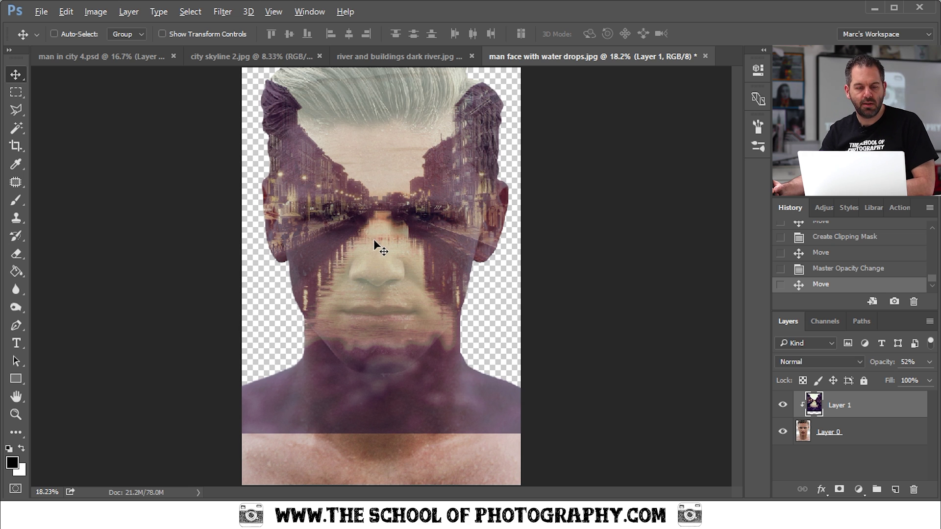
Scale the river layer proportionally to 70.31% with Free Transform and place its upper edge at the top of the portrait
key(ctrl)
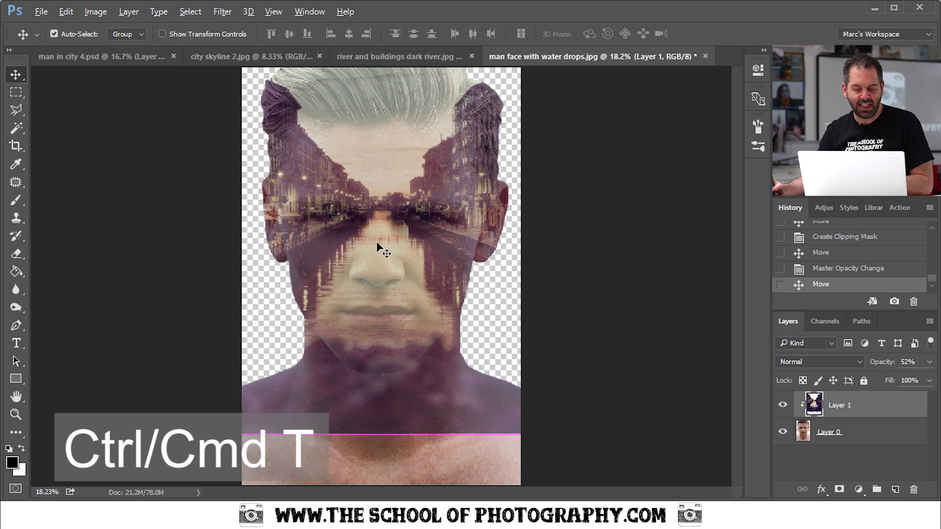
key(ctrl+t)
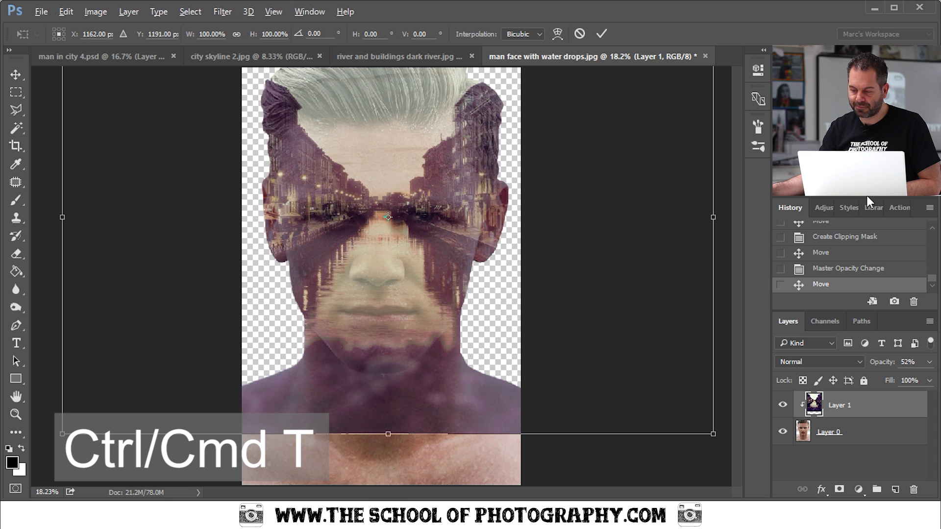
key(ctrl+0)
key(ctrl+plus)
key(ctrl+0)
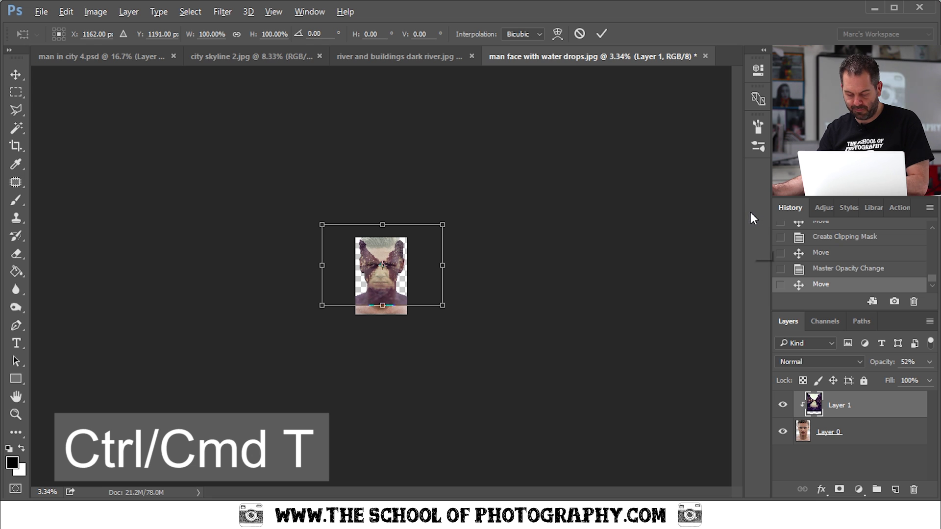
key(ctrl+plus)
key(ctrl+plus)
key(ctrl+plus)
key(ctrl+plus)
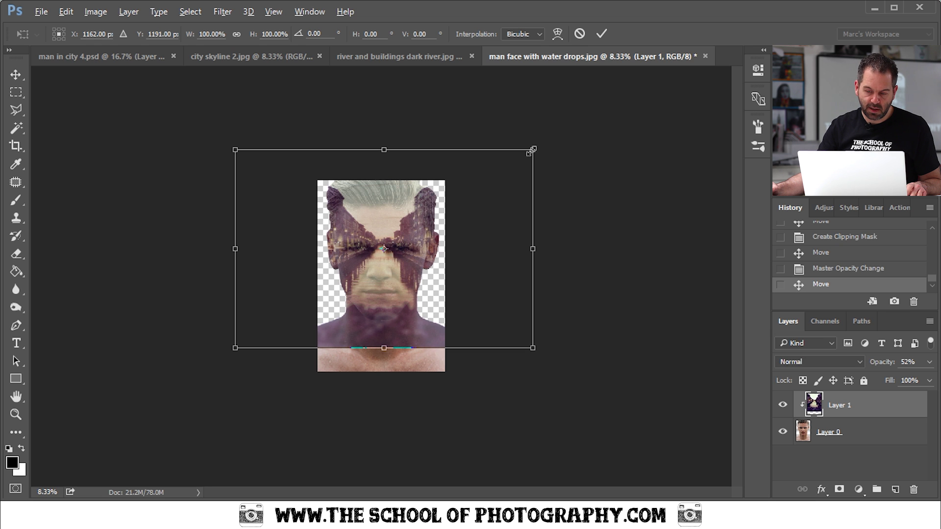
key(shift)
drag(533, 149, 445, 208)
drag(374, 273, 414, 245)
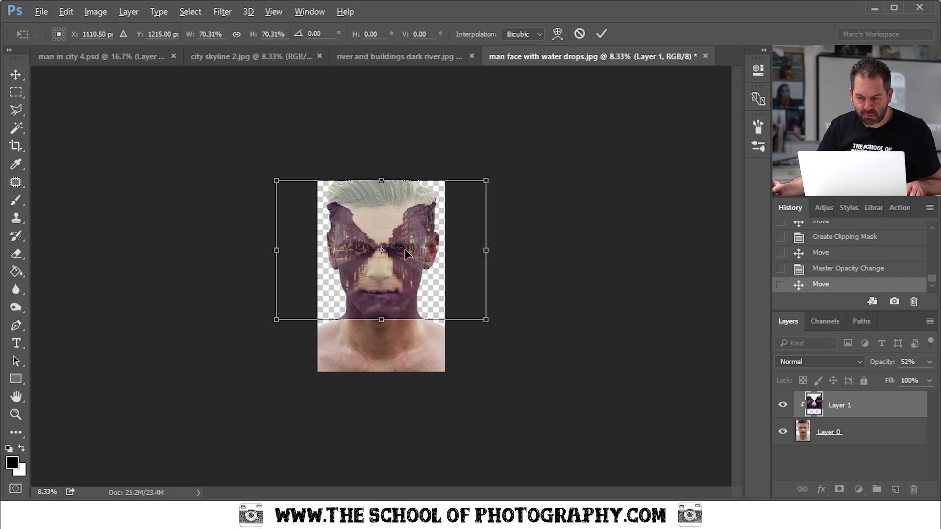
Fine-tune the scaled river scene's horizontal position to X 1068.50 px over the nose and apply the transformation
key(ctrl)
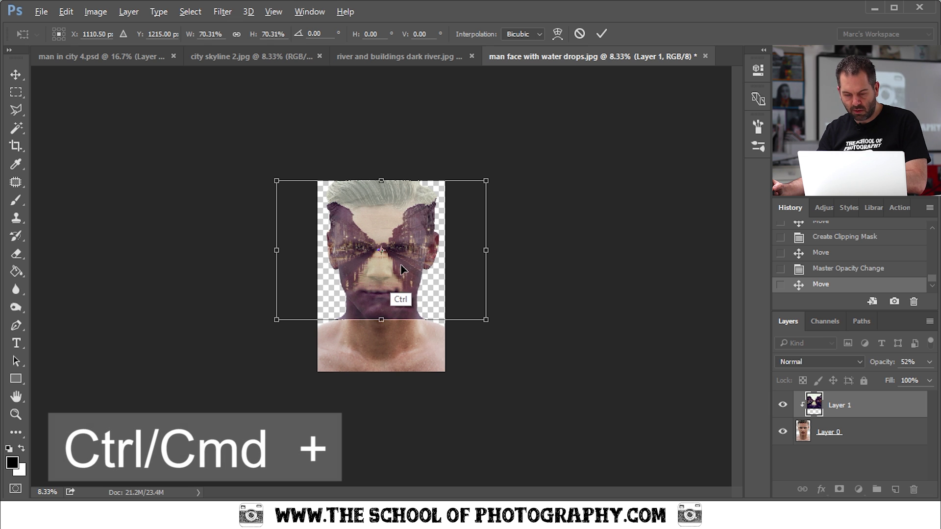
key(ctrl+plus)
key(ctrl+plus)
key(ctrl+plus)
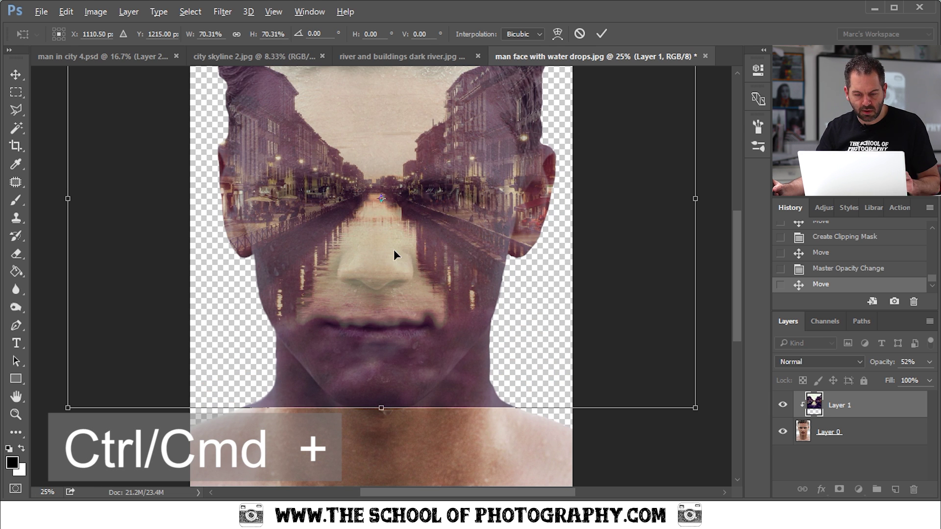
drag(390, 237, 387, 237)
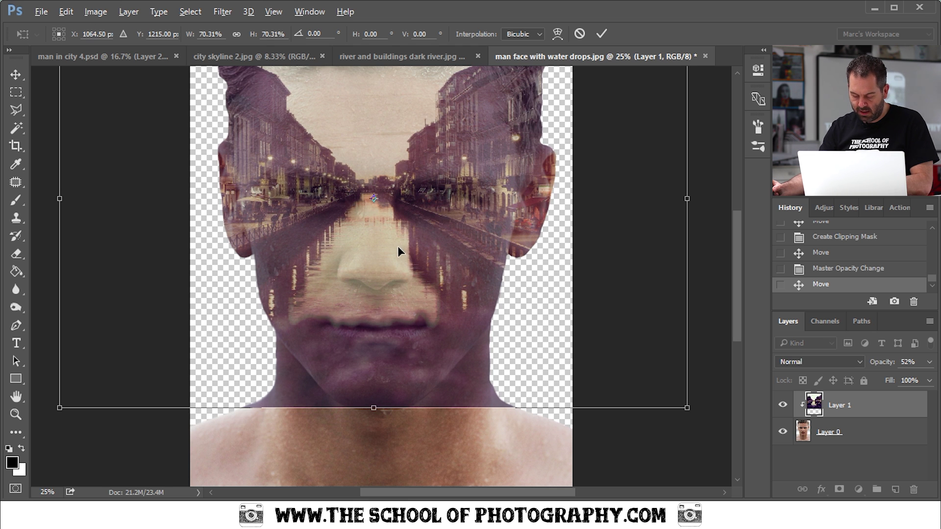
drag(389, 250, 390, 249)
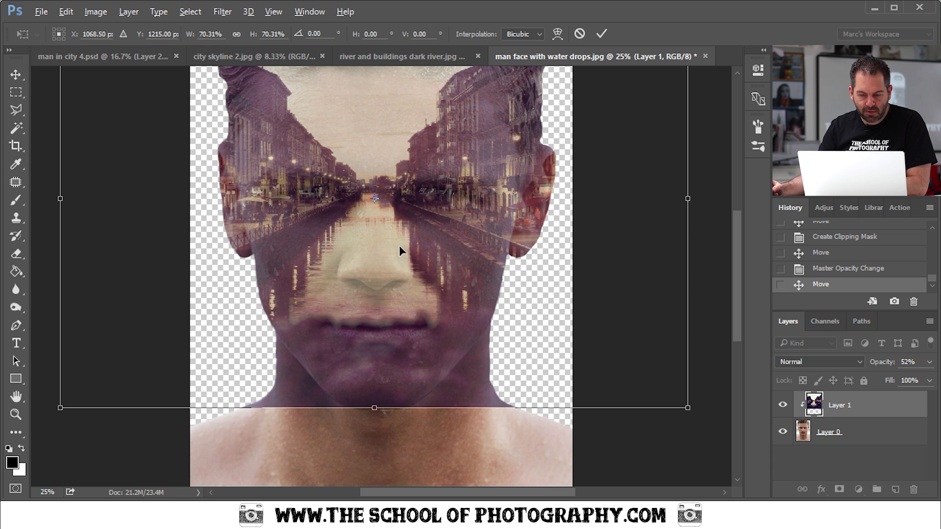
click(602, 33)
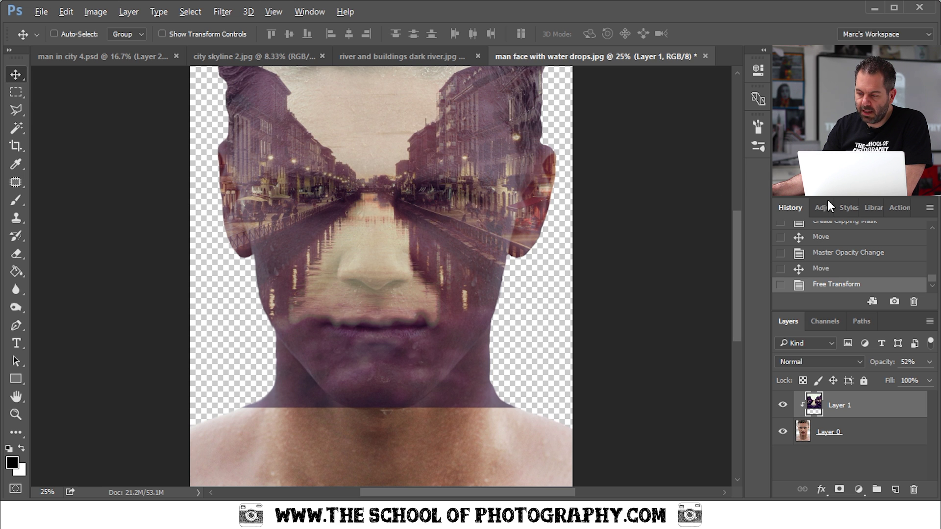
Reduce the river layer's opacity to 23% and nudge the scene into alignment with the face
key(ctrl+0)
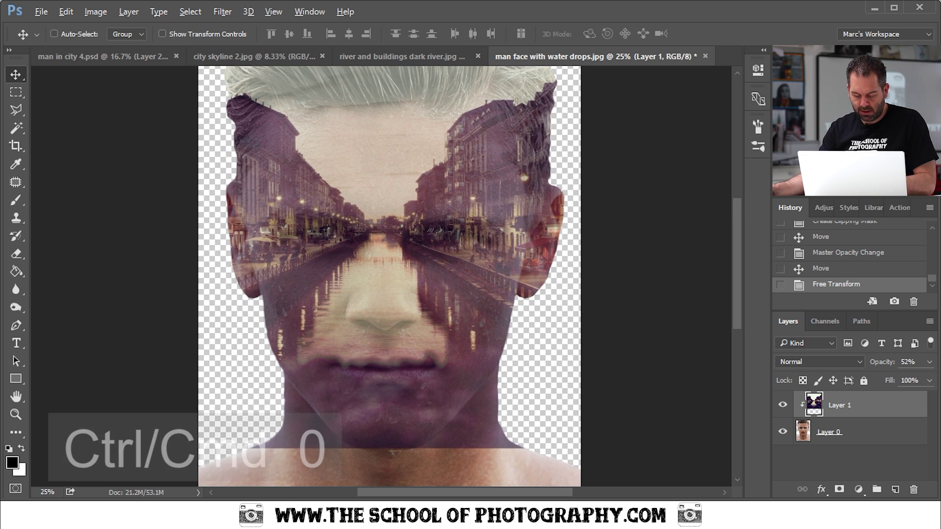
key(ctrl+0)
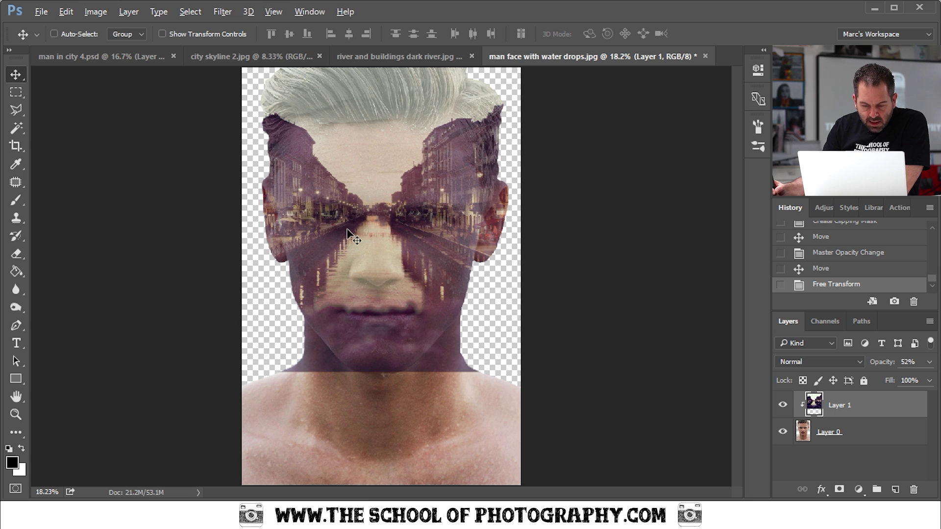
click(927, 362)
drag(894, 380, 879, 378)
drag(384, 244, 390, 249)
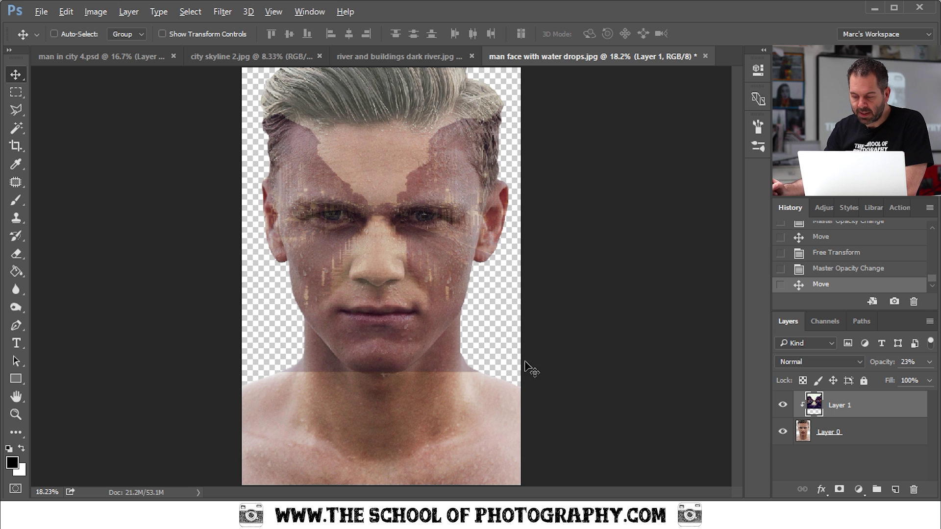
Add a layer mask to the river layer and prepare a soft black brush with 13% hardness
click(839, 490)
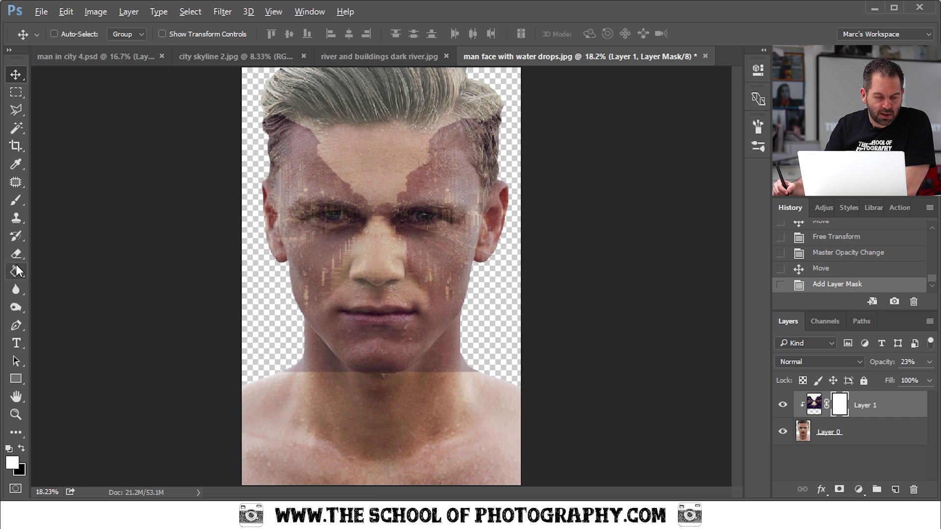
click(18, 200)
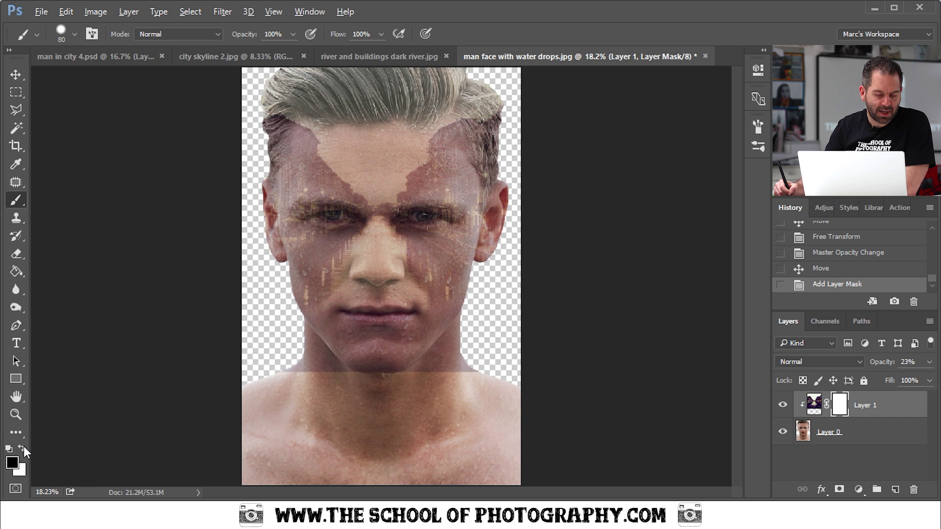
right_click(336, 251)
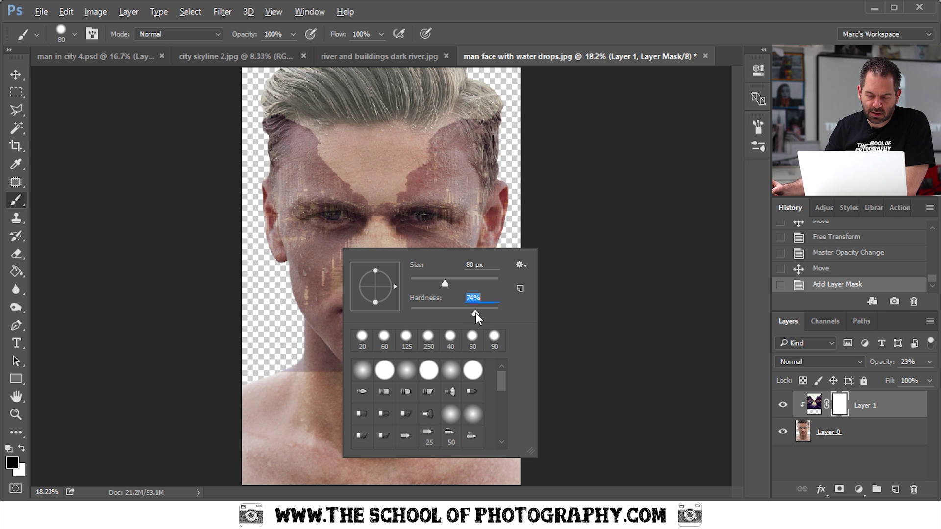
drag(429, 311, 422, 310)
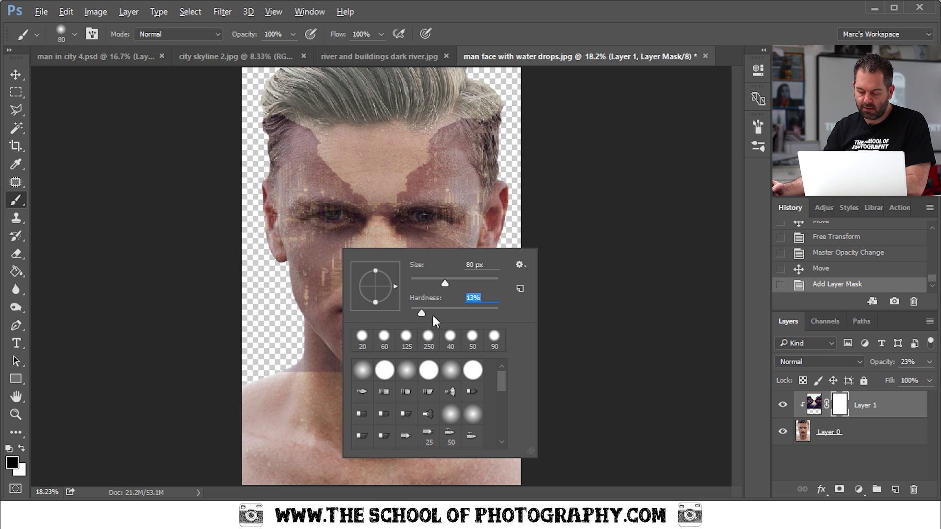
key(Return)
Enlarge the brush to 700 px for painting on the layer mask
key(bracketright)
key(bracketright)
key(bracketright)
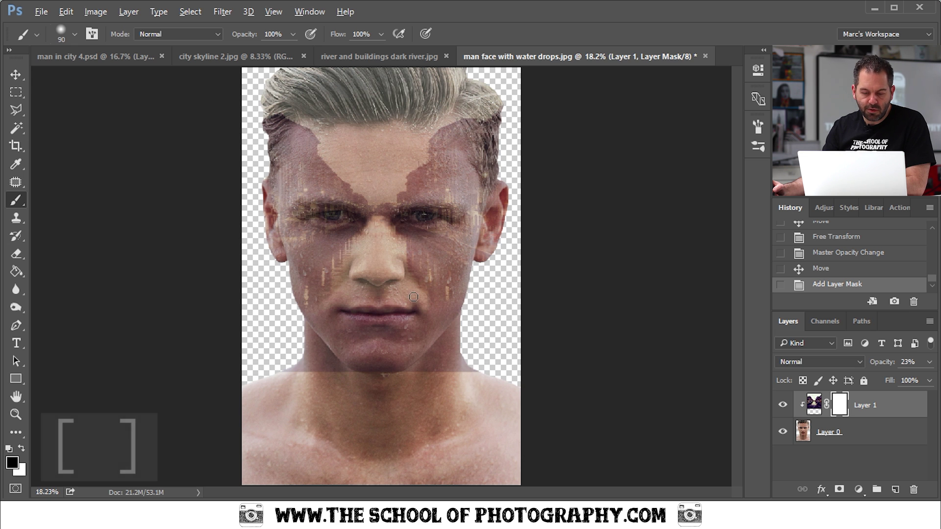
key(bracketright)
key(bracketright)
key(bracketright)
key(bracketright)
key(bracketright)
key(bracketright)
key(bracketright)
key(bracketright)
key(bracketright)
key(bracketright)
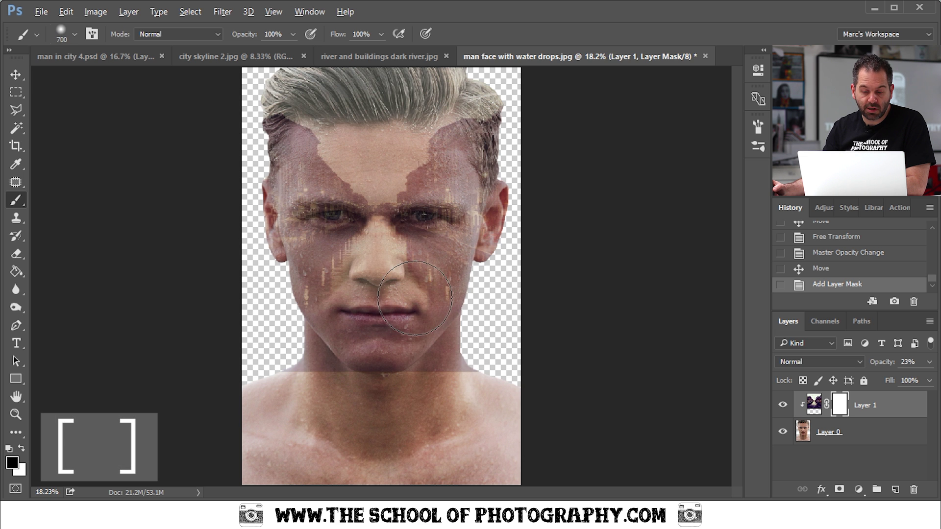
key(bracketleft)
key(bracketleft)
key(bracketleft)
key(bracketleft)
key(bracketleft)
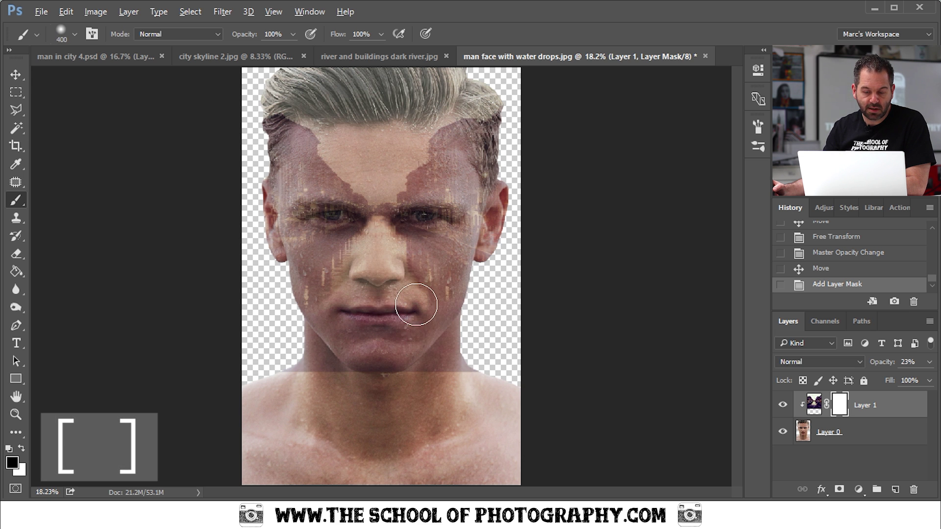
key(bracketright)
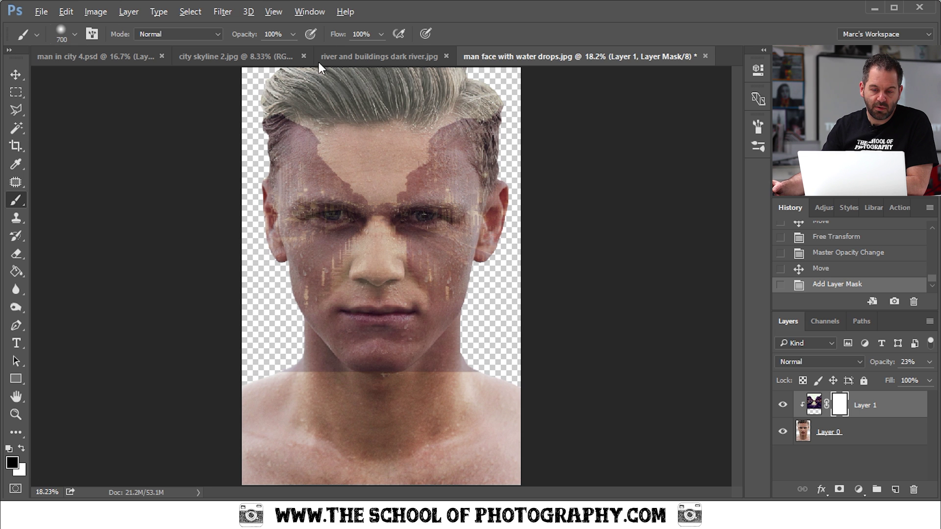
Set the brush opacity to 61% and mask out the river image's hard lower edge across the chin and neck
click(293, 33)
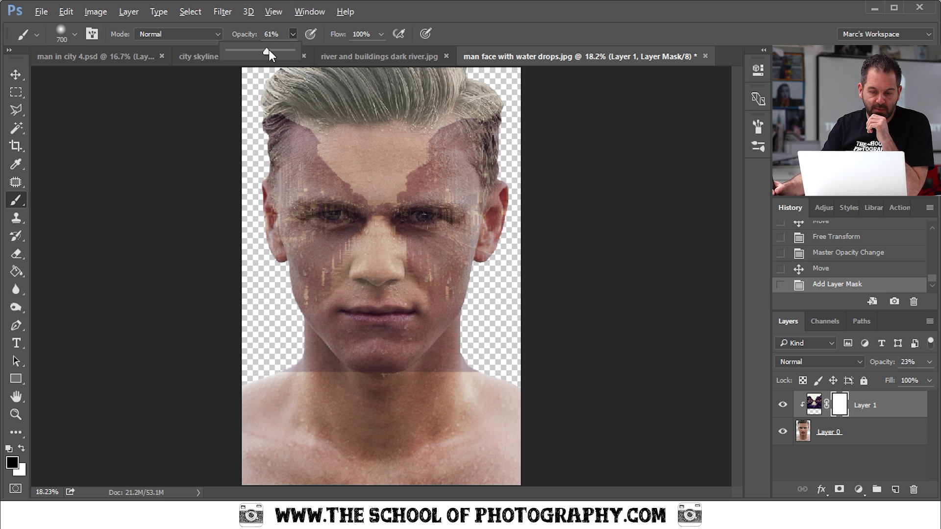
click(355, 357)
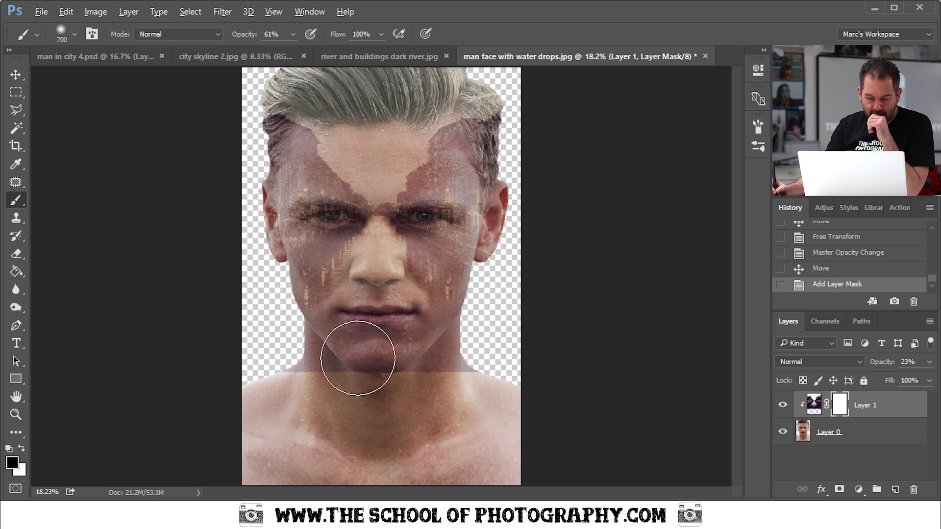
mouse_move(370, 357)
mouse_down()
mouse_move(401, 366)
mouse_move(435, 356)
mouse_move(372, 349)
mouse_move(431, 356)
mouse_move(299, 362)
mouse_move(372, 338)
mouse_move(297, 364)
mouse_move(355, 333)
mouse_move(313, 351)
mouse_move(377, 336)
mouse_move(346, 346)
mouse_move(500, 370)
mouse_move(390, 338)
mouse_move(323, 360)
mouse_move(426, 377)
mouse_up()
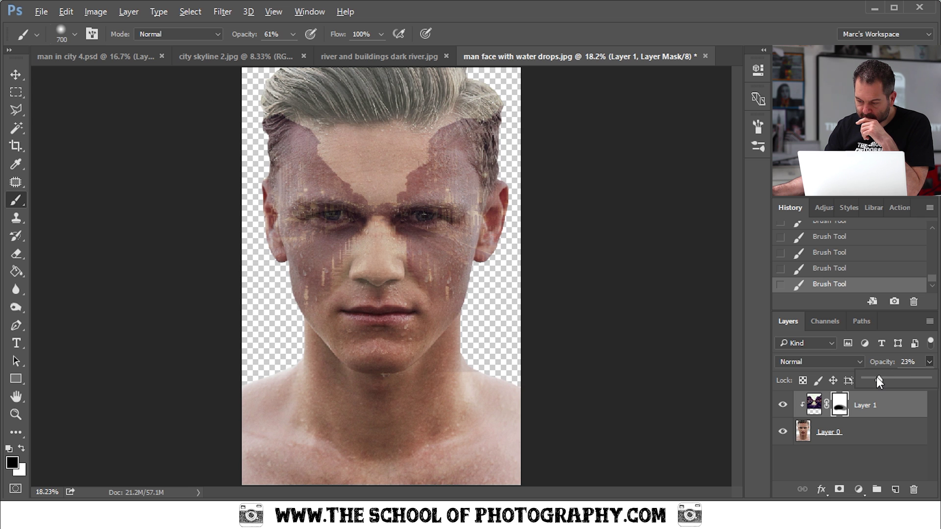
Raise the river layer's opacity to 78% and mask out the remaining river image along the jaw and neck
drag(908, 383, 914, 384)
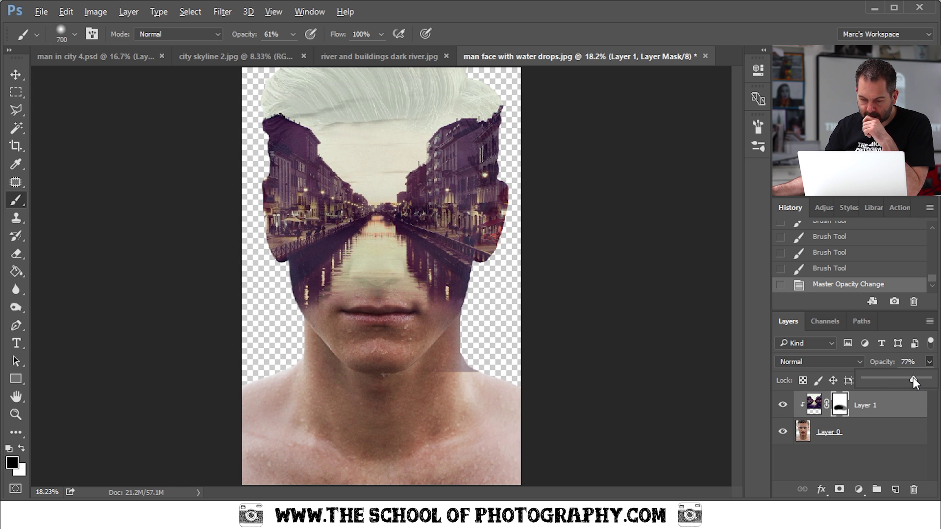
mouse_move(294, 325)
mouse_down()
mouse_move(315, 357)
mouse_move(287, 370)
mouse_move(445, 324)
mouse_up()
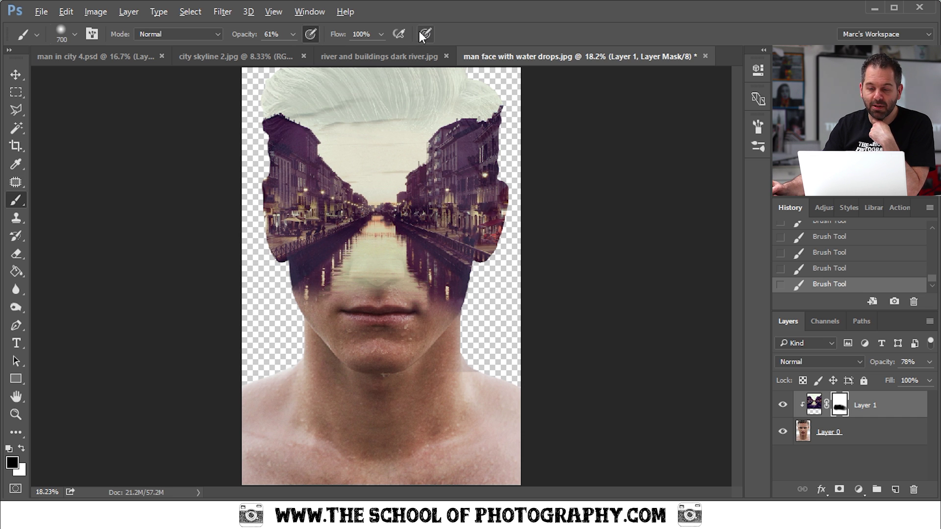
Set the brush opacity to 80% and paint on the mask to reveal the mouth and the tip of the nose
key(8)
mouse_move(368, 357)
mouse_down()
mouse_move(456, 326)
mouse_move(452, 351)
mouse_move(453, 289)
mouse_move(356, 348)
mouse_up()
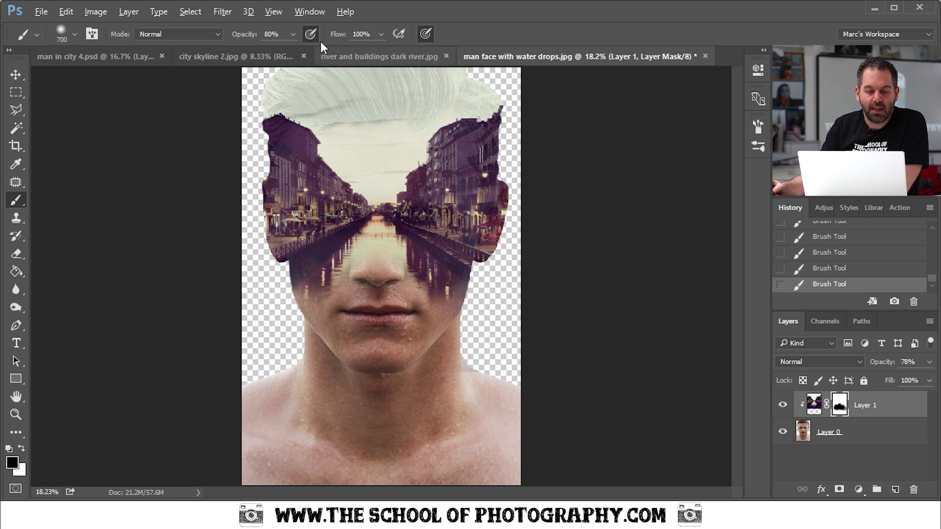
click(293, 34)
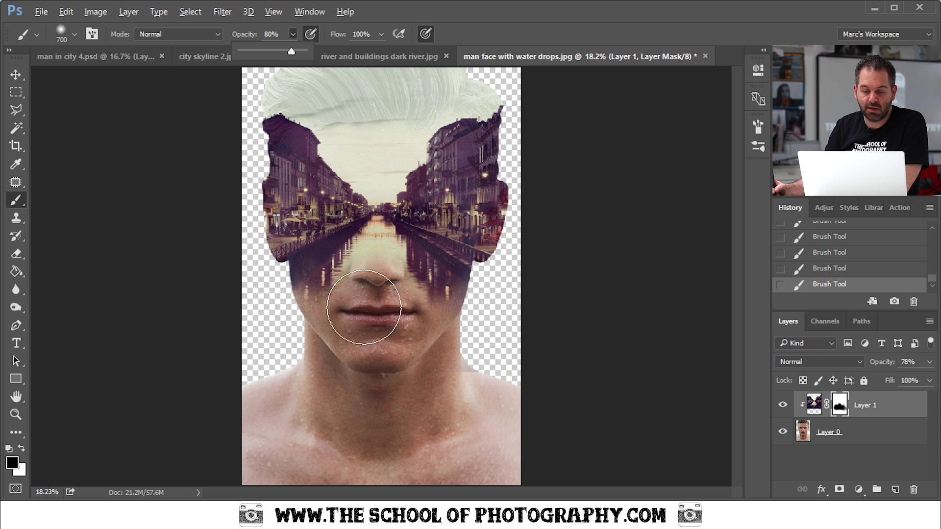
click(380, 339)
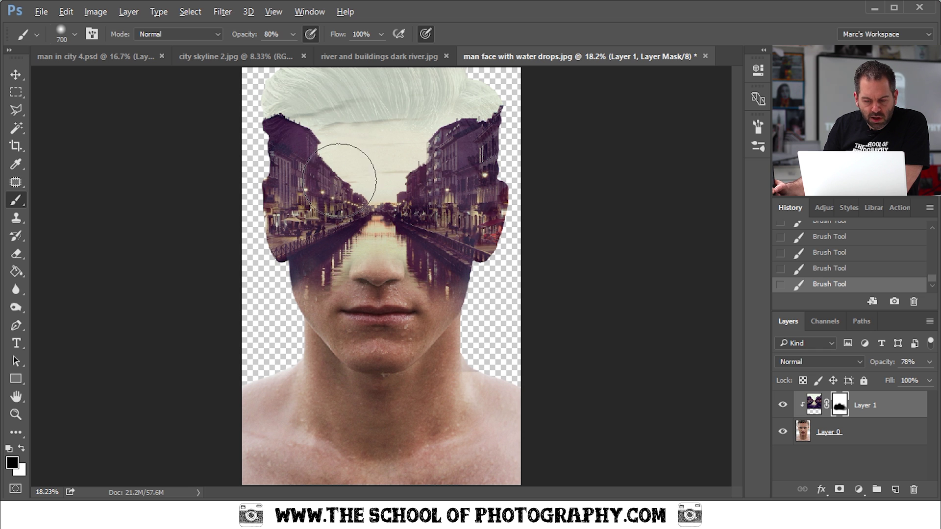
Restore the river layer's opacity to 100%
click(929, 362)
drag(913, 381, 929, 381)
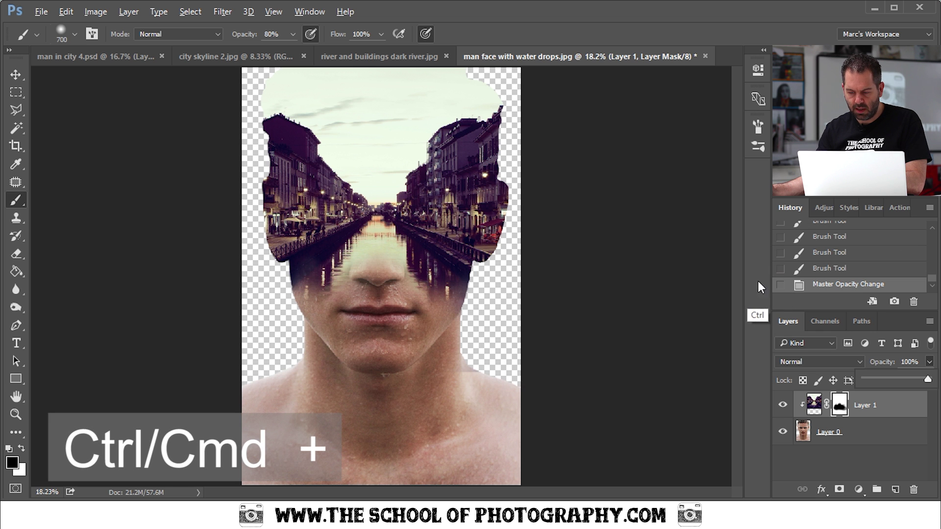
Start a Polygonal Lasso selection along the rooftops of the buildings on the river's left bank, down towards the horizon
key(ctrl+plus)
key(ctrl+plus)
key(ctrl+plus)
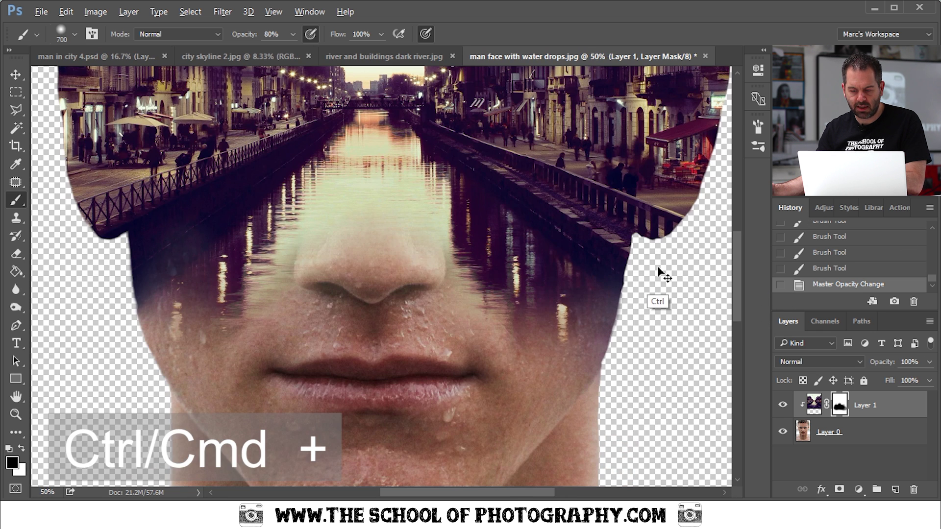
drag(522, 188, 481, 306)
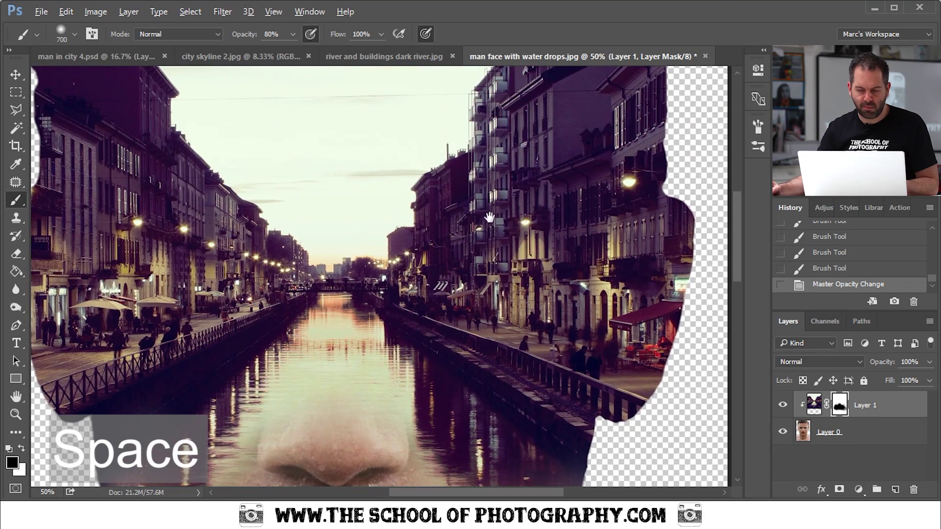
drag(489, 217, 533, 311)
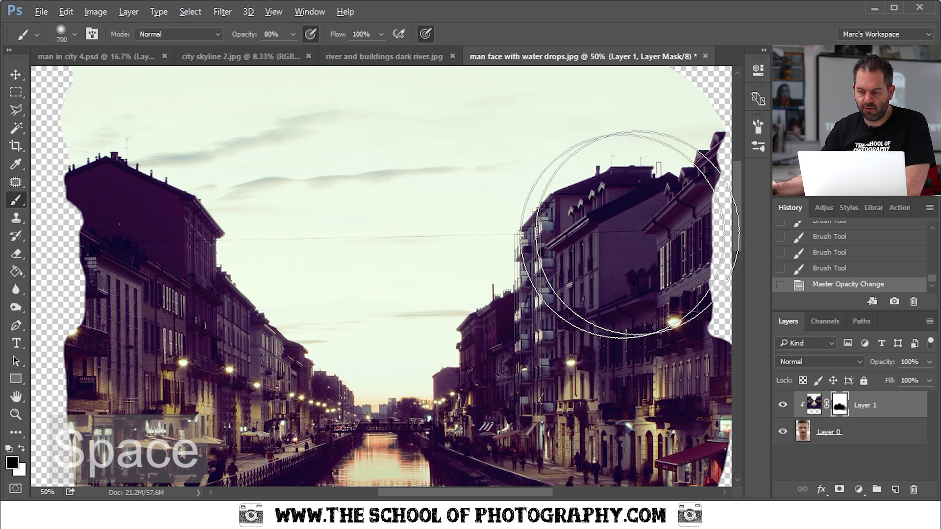
click(15, 109)
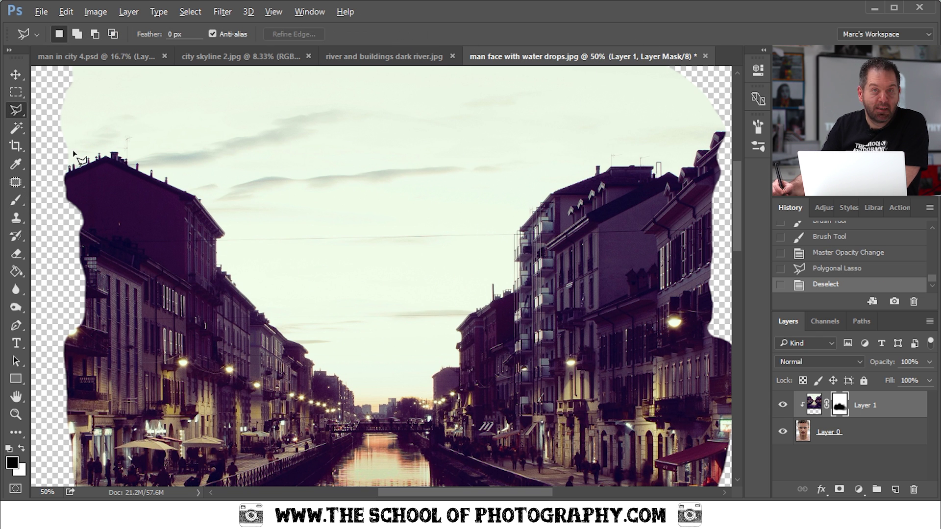
click(15, 111)
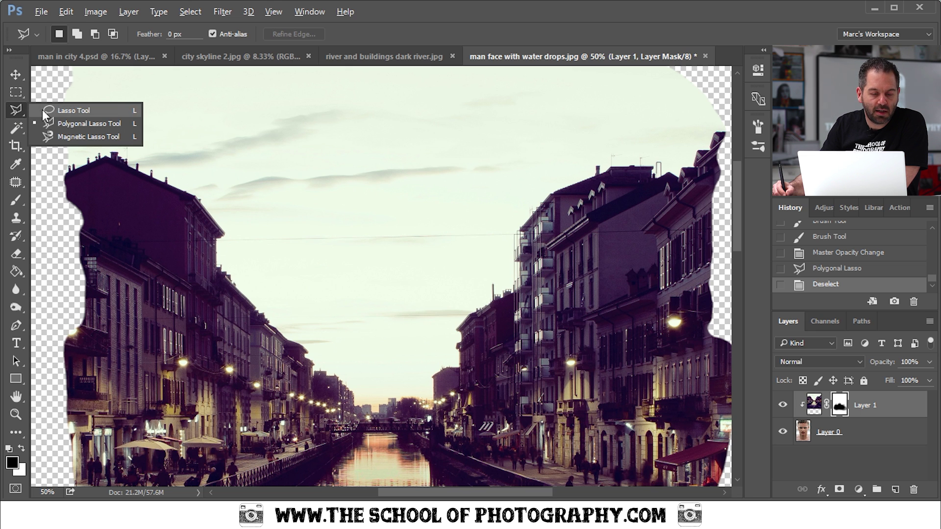
click(58, 125)
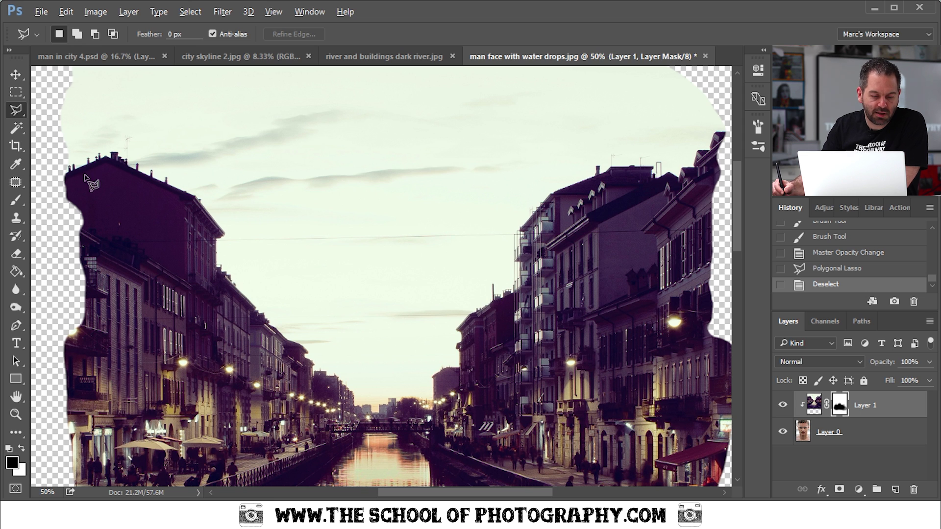
click(109, 158)
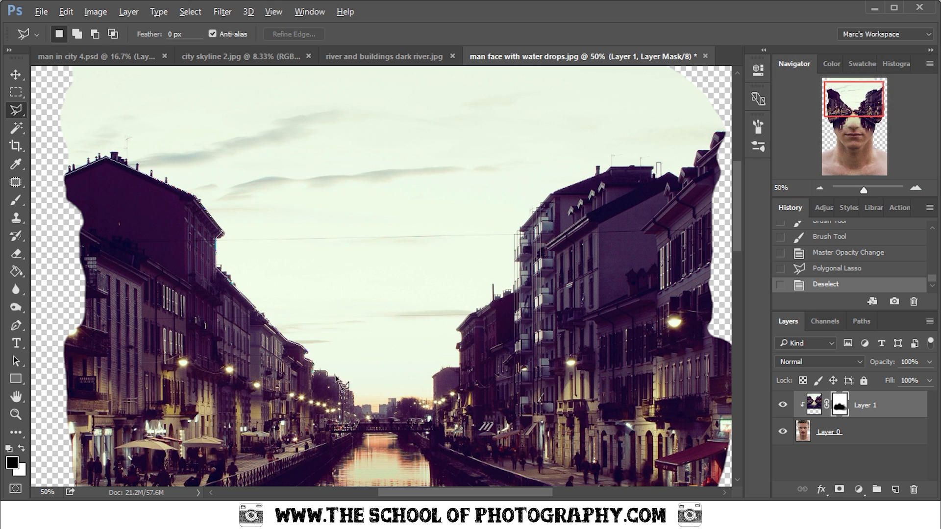
Continue the lasso outline across the horizon and up along the rooftops of the right-bank buildings to the head's edge
click(432, 401)
click(432, 369)
click(480, 311)
click(553, 194)
click(610, 167)
click(680, 170)
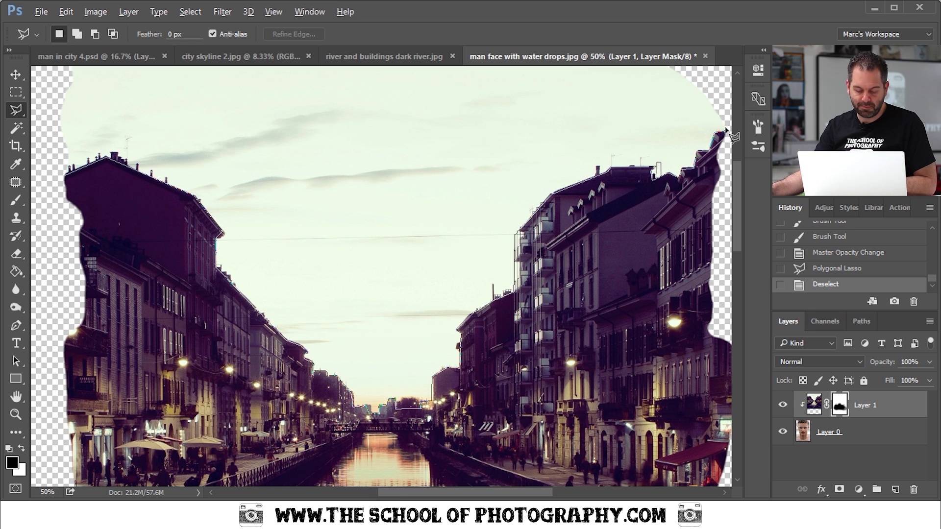
Close the lasso selection by looping outside the canvas around the top of the head, enclosing the whole sky
key(ctrl)
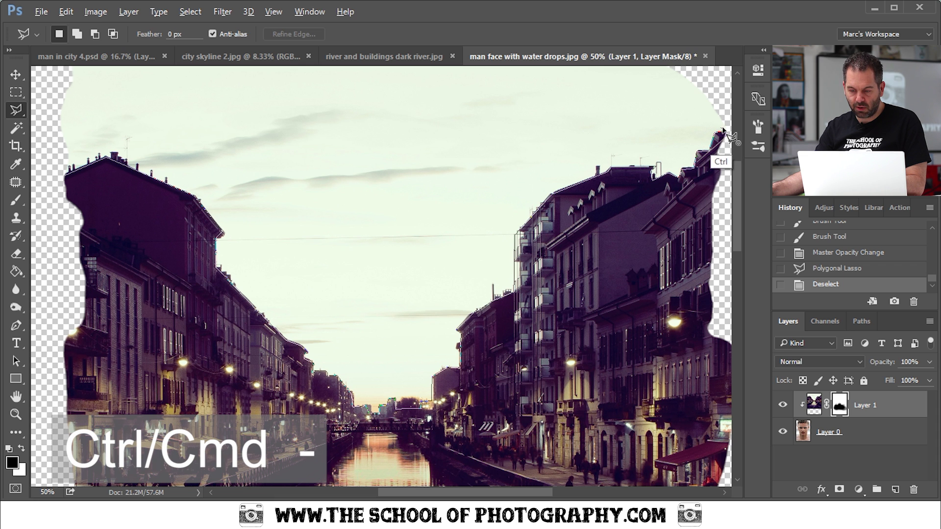
key(ctrl+minus)
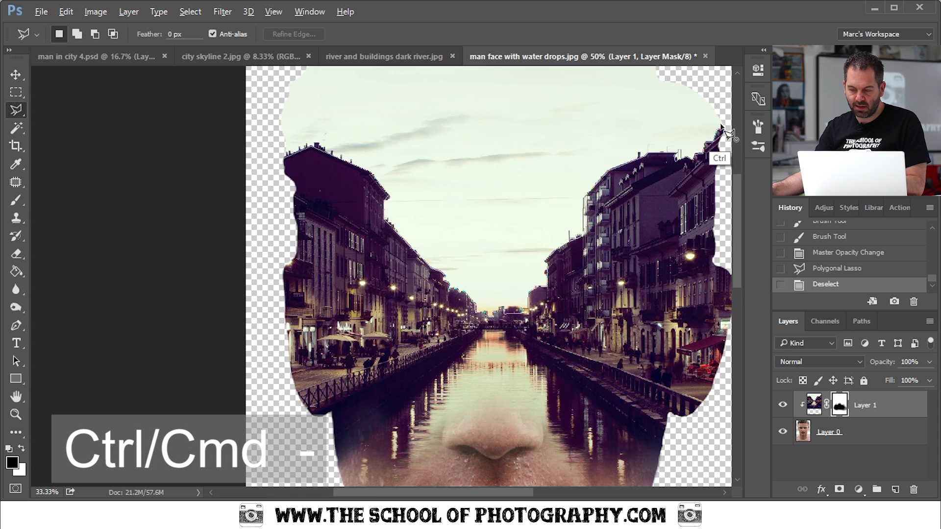
key(ctrl+minus)
key(ctrl+minus)
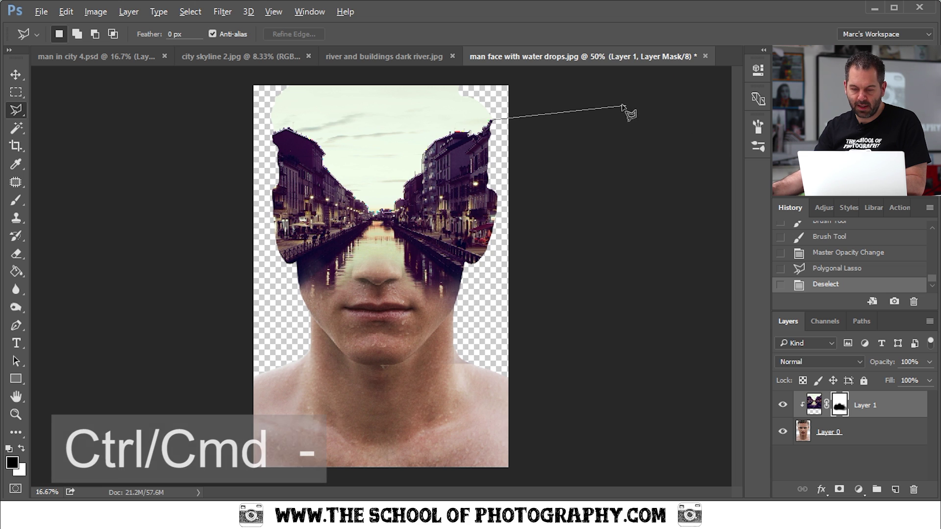
click(523, 92)
click(490, 72)
click(363, 71)
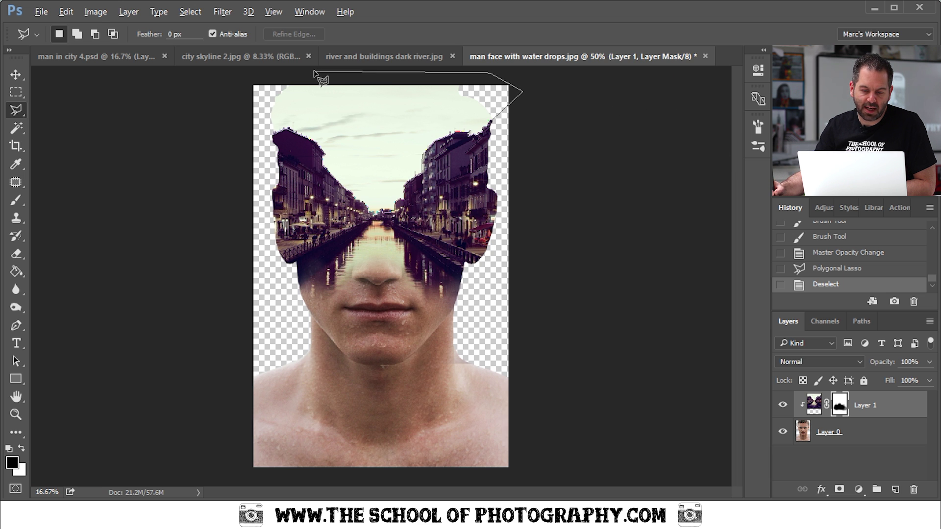
click(250, 76)
click(221, 95)
click(227, 126)
click(240, 136)
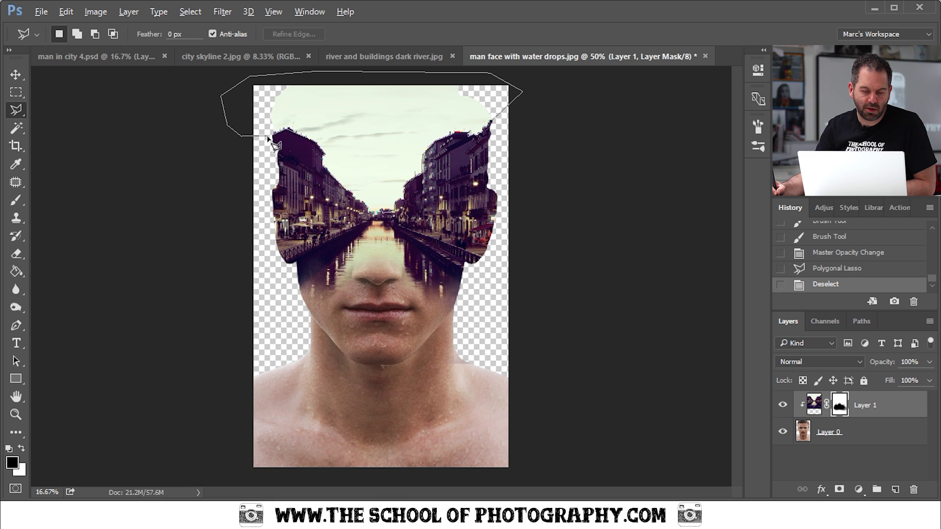
double_click(272, 136)
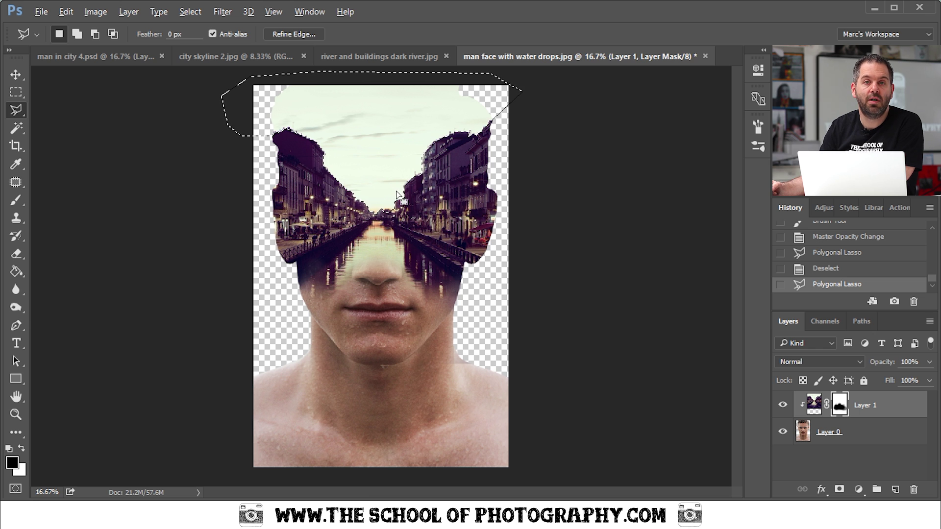
Fill the sky selection on the river layer's mask with black at 100% opacity and deselect
key(shift+F5)
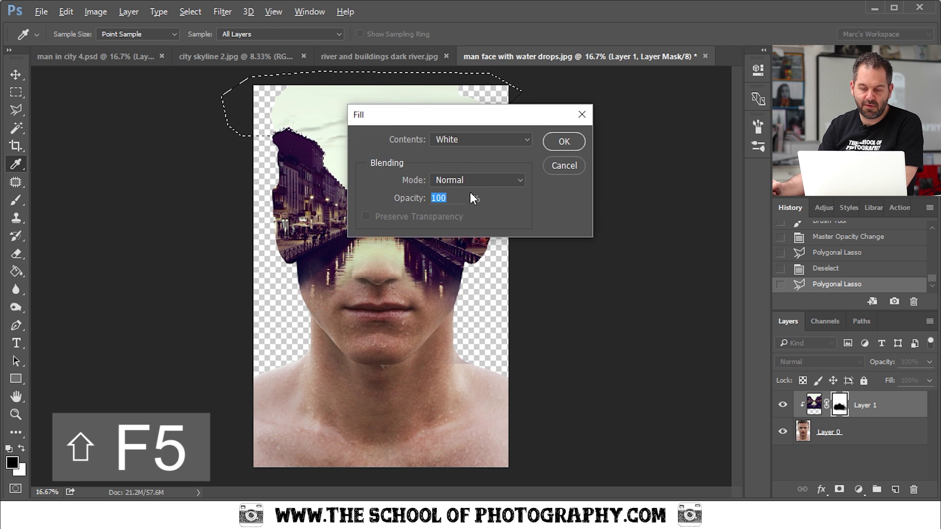
click(508, 139)
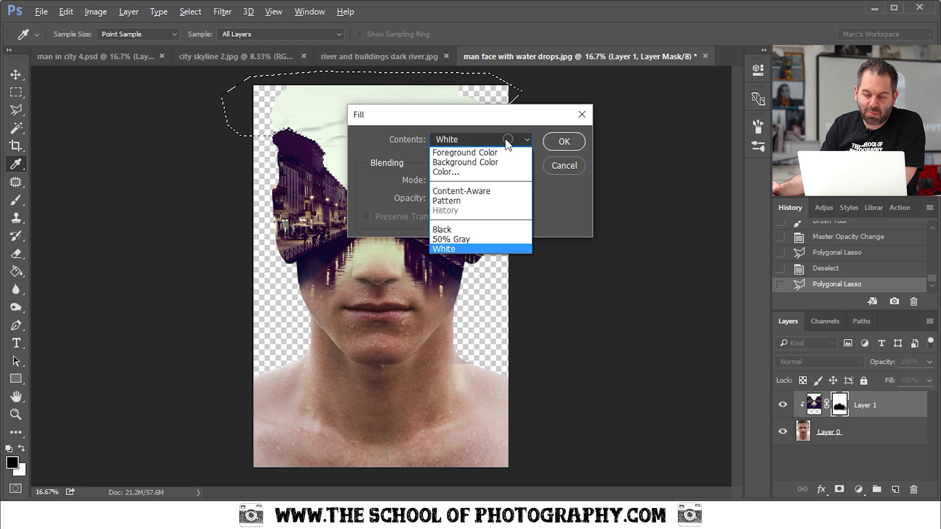
click(466, 227)
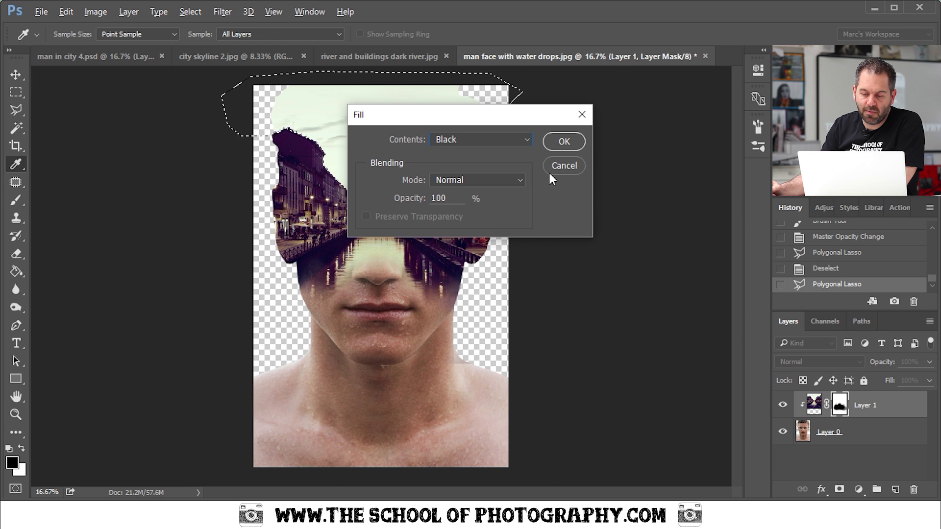
click(563, 142)
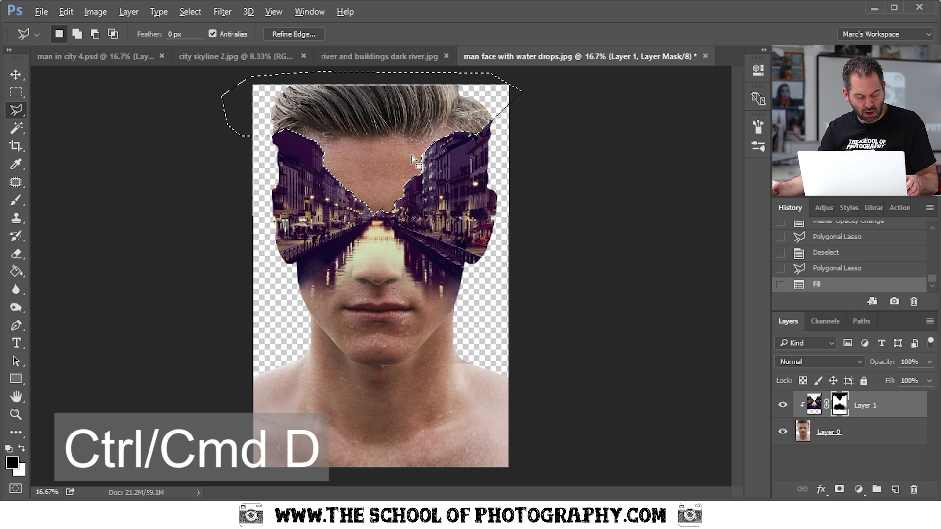
key(ctrl)
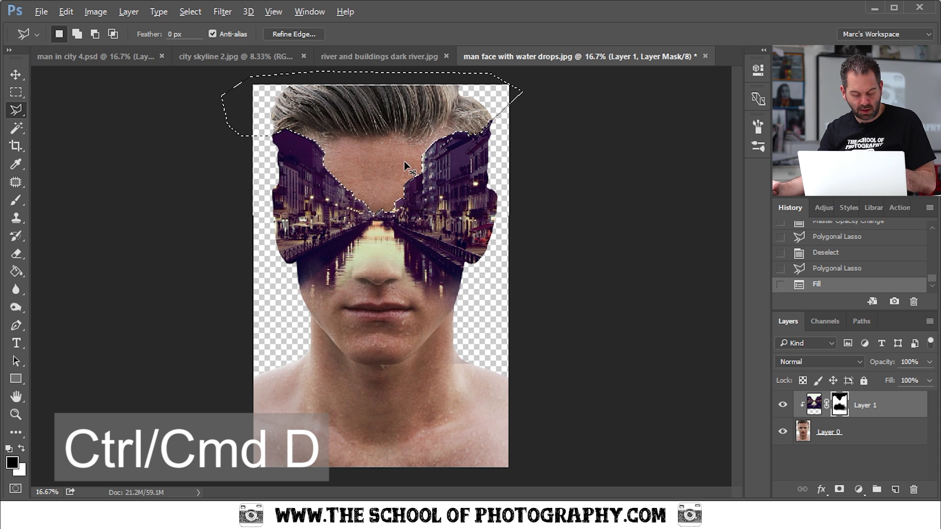
key(ctrl+d)
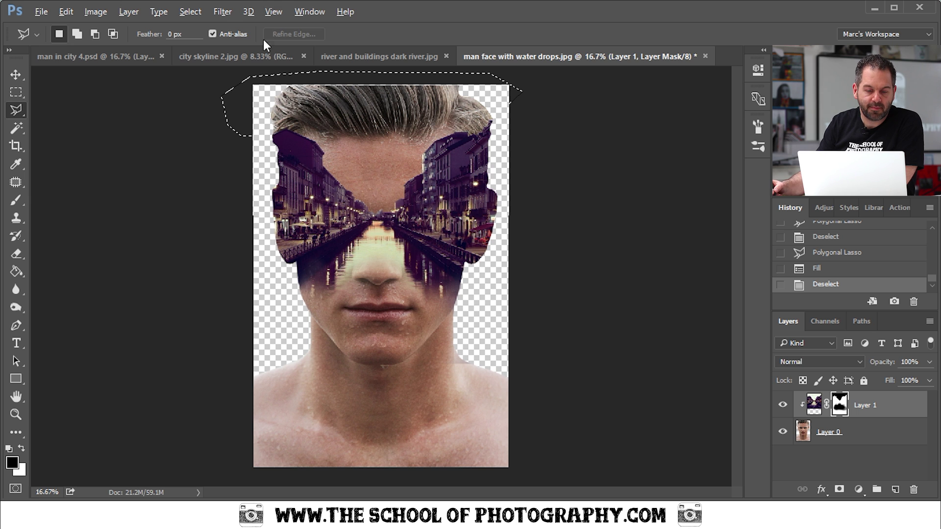
Copy the city skyline 2.jpg image into the man face document as a new layer and clip it to the portrait
click(241, 53)
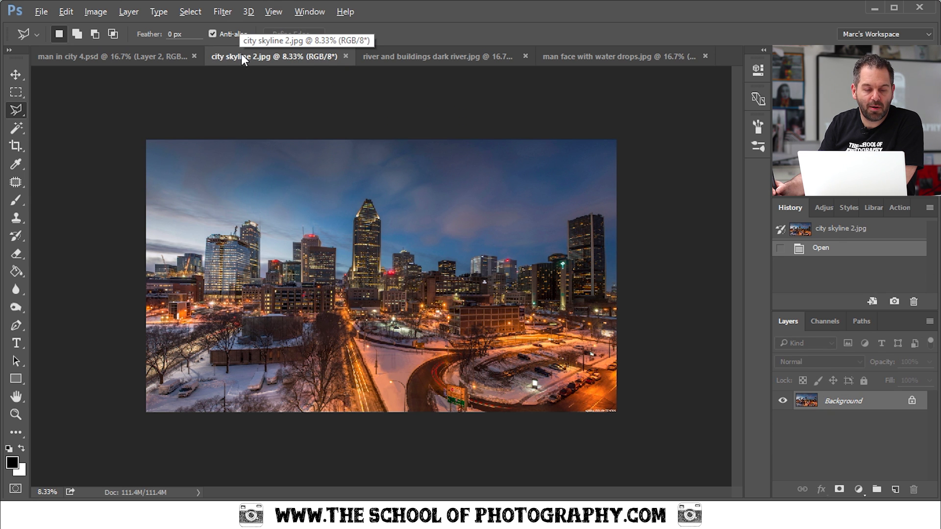
click(19, 73)
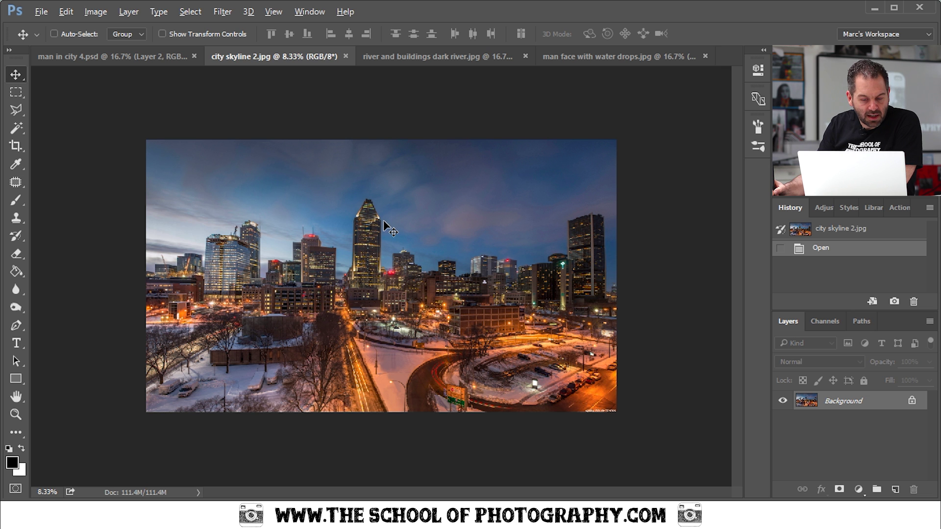
drag(387, 226, 601, 63)
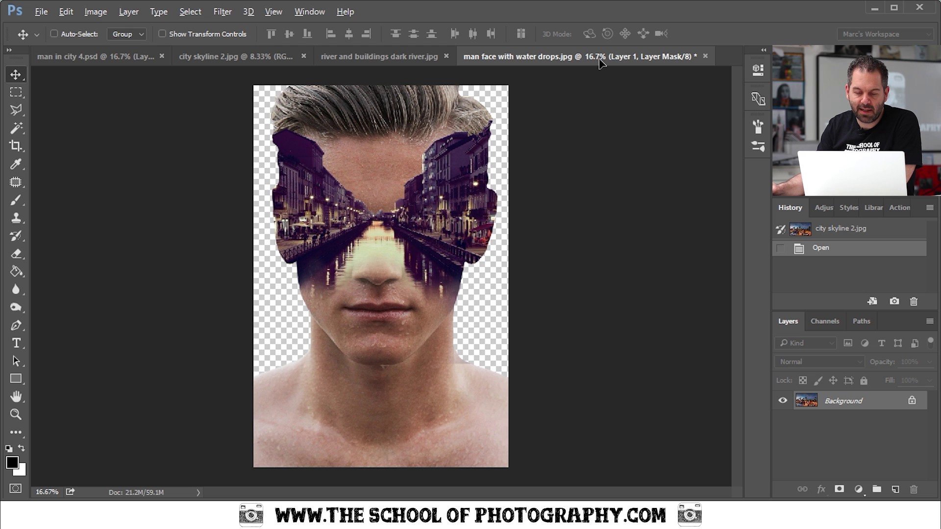
drag(545, 51, 425, 129)
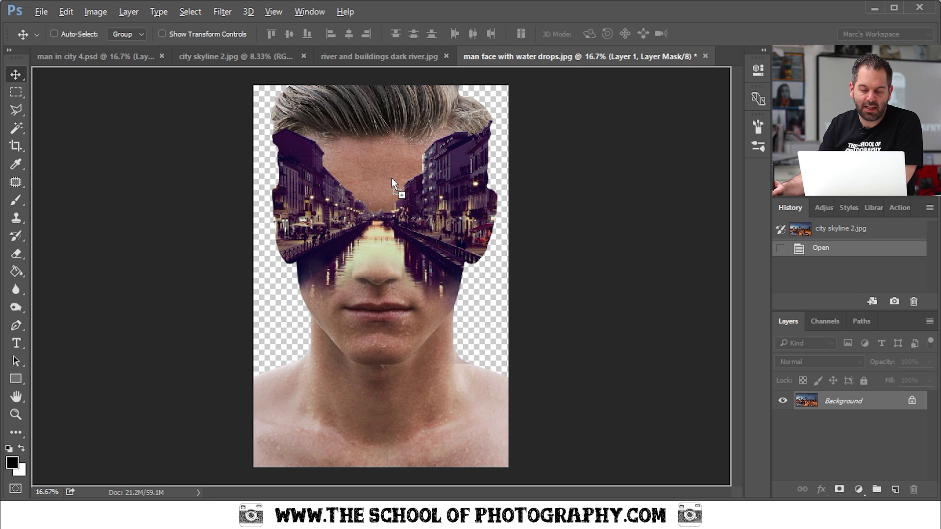
drag(392, 178, 392, 179)
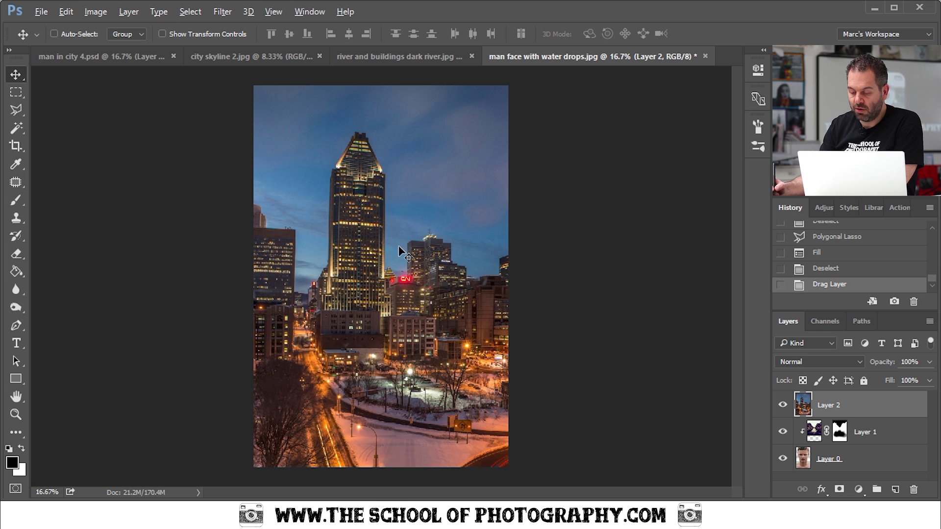
right_click(891, 408)
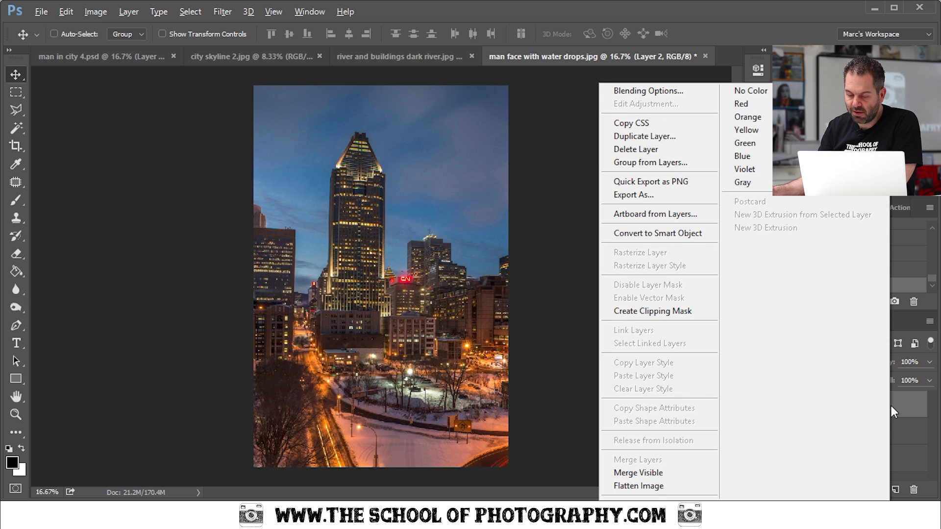
click(685, 311)
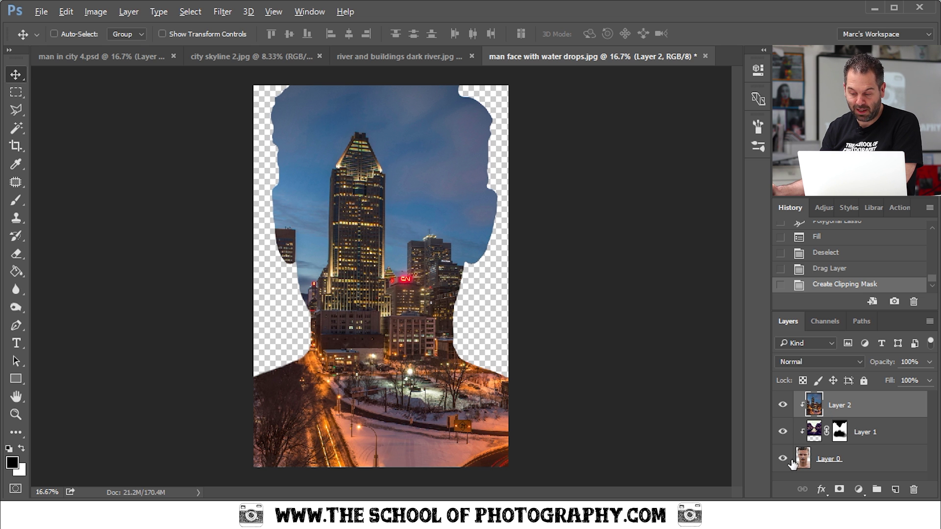
Place the skyline layer beneath the river layer and move it so its skyscrapers rise behind the riverside rooftops
drag(336, 169, 390, 159)
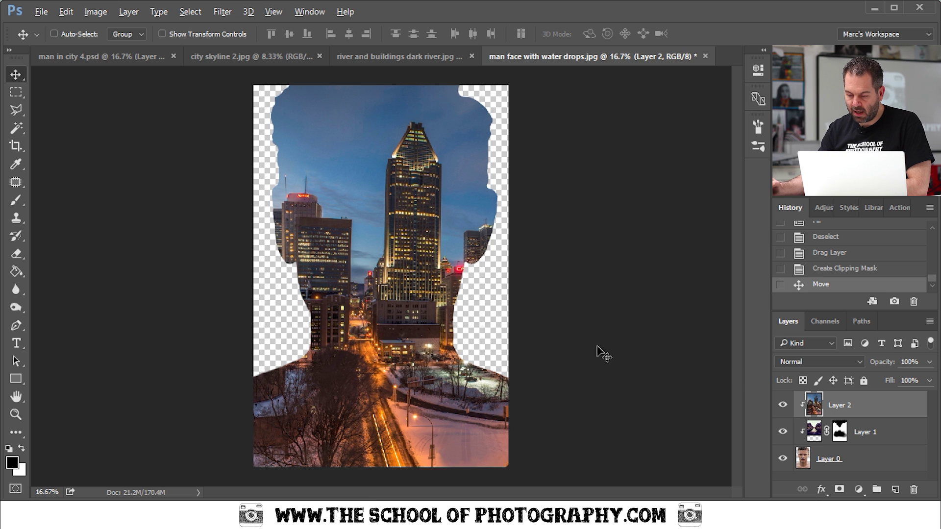
drag(885, 406, 882, 446)
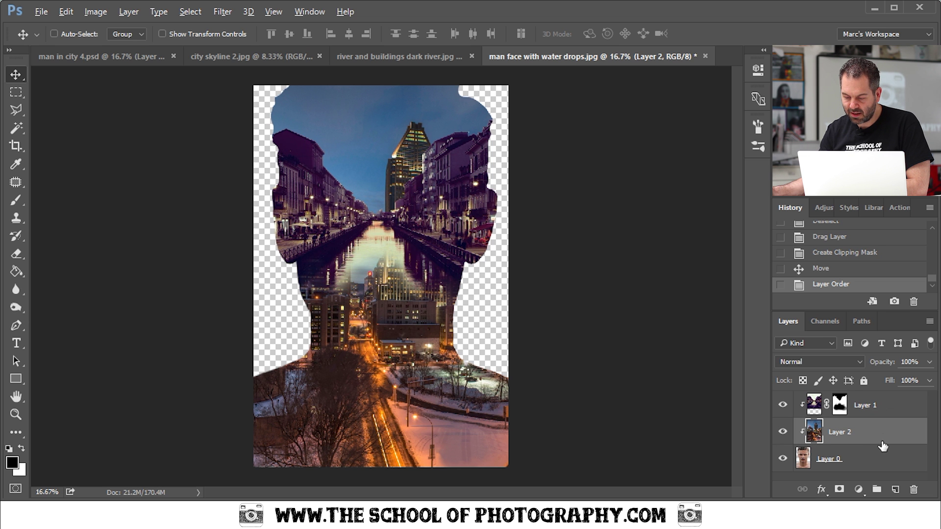
drag(377, 286, 357, 160)
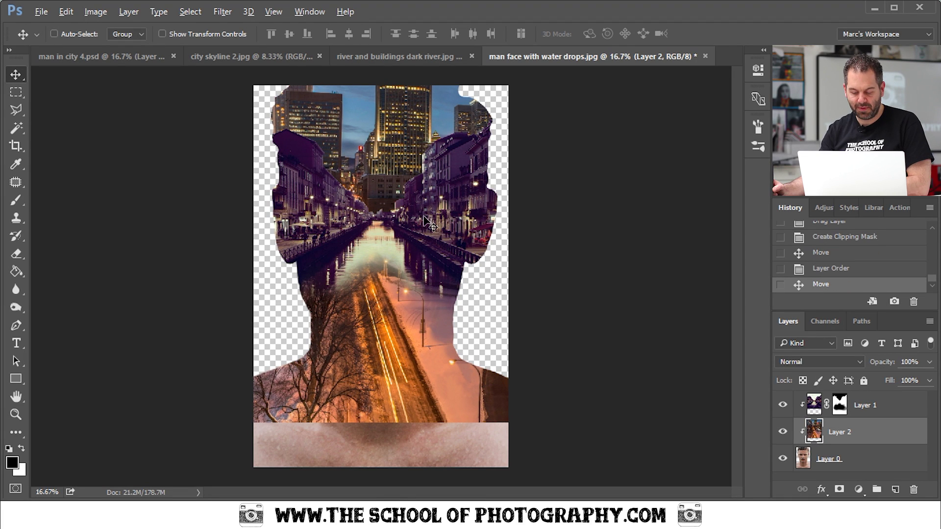
Scale the skyline layer proportionally to about 44% with Free Transform and position its towers behind the riverside rooftops
key(ctrl)
key(ctrl+0)
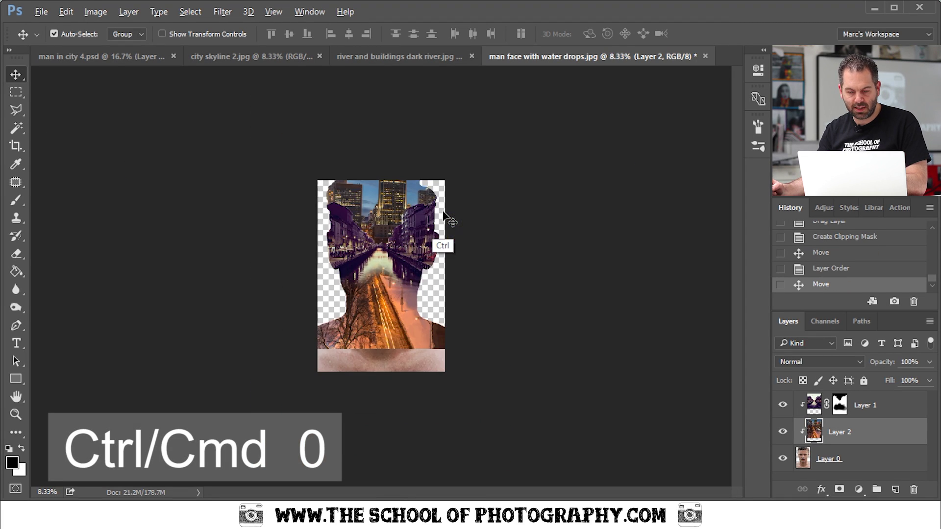
key(ctrl)
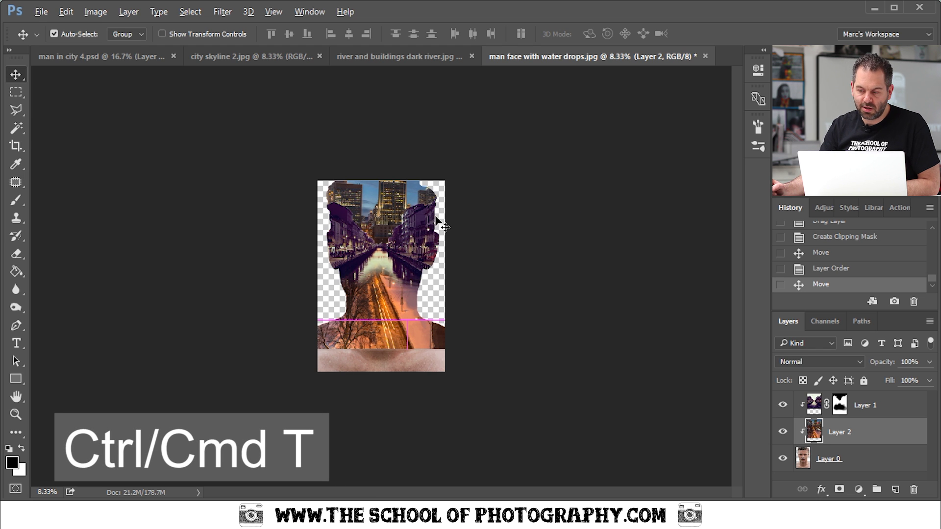
key(ctrl+t)
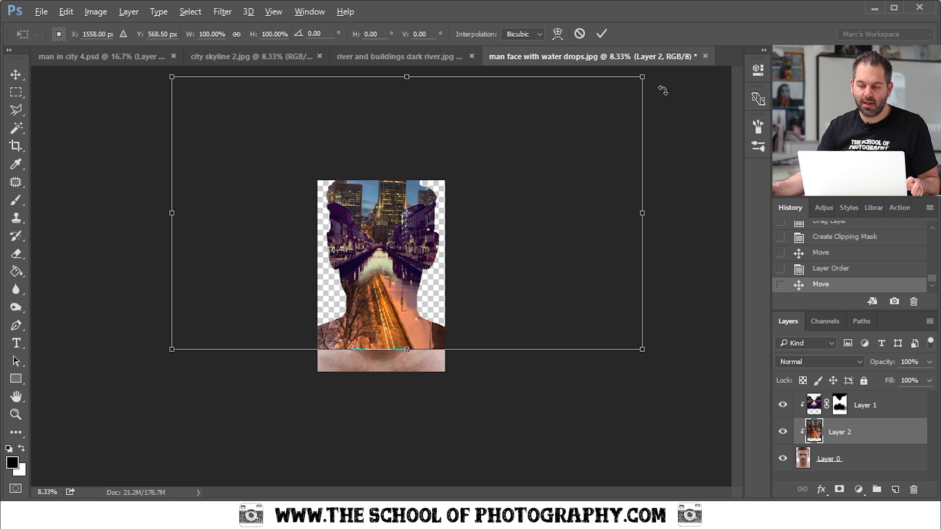
key(shift)
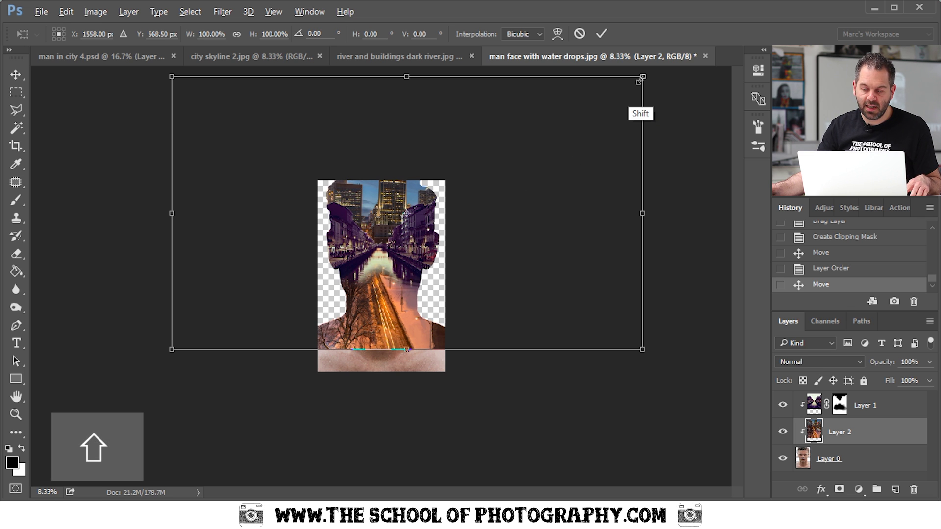
drag(641, 78, 494, 164)
drag(372, 218, 433, 188)
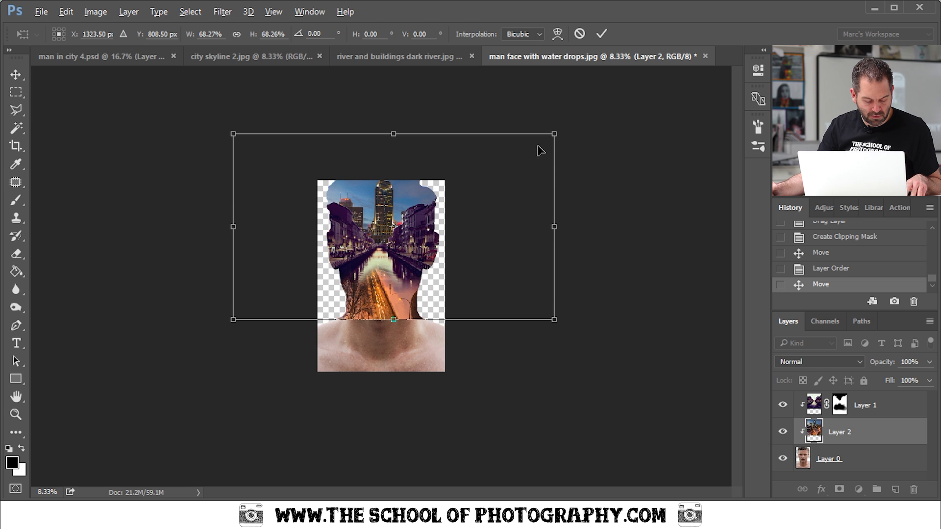
drag(554, 134, 467, 202)
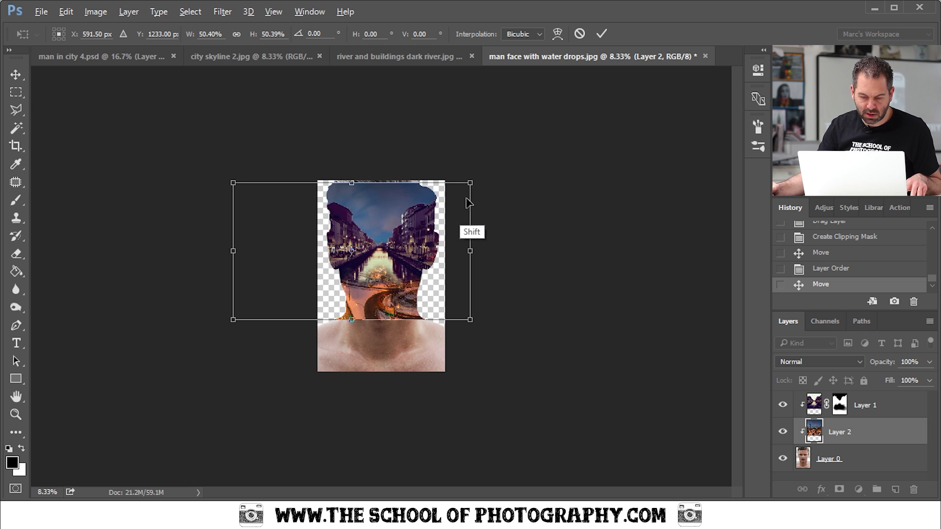
drag(377, 217, 428, 183)
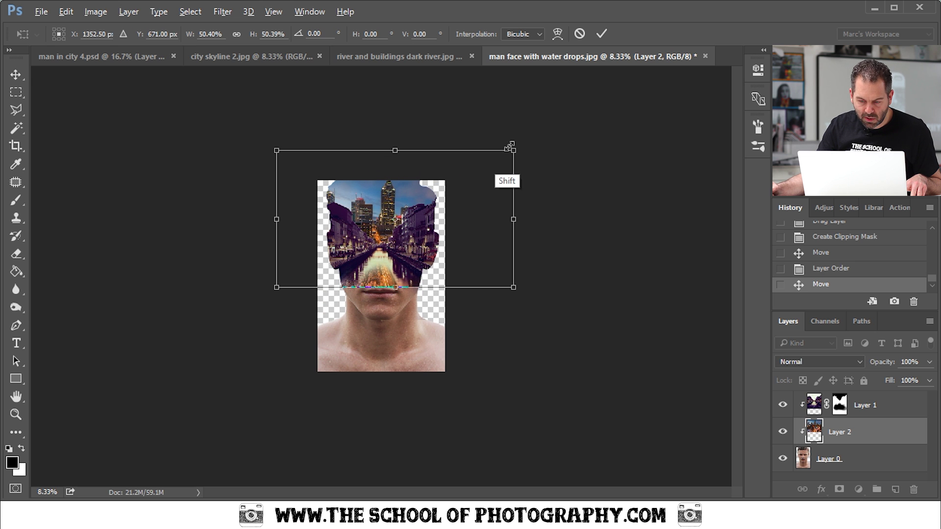
drag(514, 151, 445, 190)
drag(387, 218, 420, 216)
mouse_move(478, 187)
mouse_down()
mouse_move(517, 165)
mouse_move(448, 189)
mouse_move(447, 173)
mouse_move(445, 190)
mouse_move(462, 189)
mouse_up()
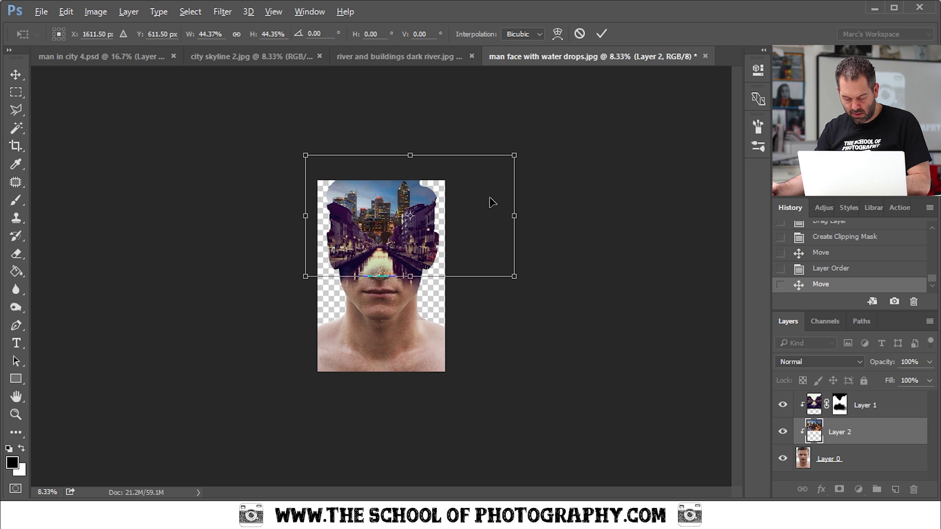
Shift the scaled skyline about 66 px to the right between the riverside buildings and apply the transform
key(ctrl+plus)
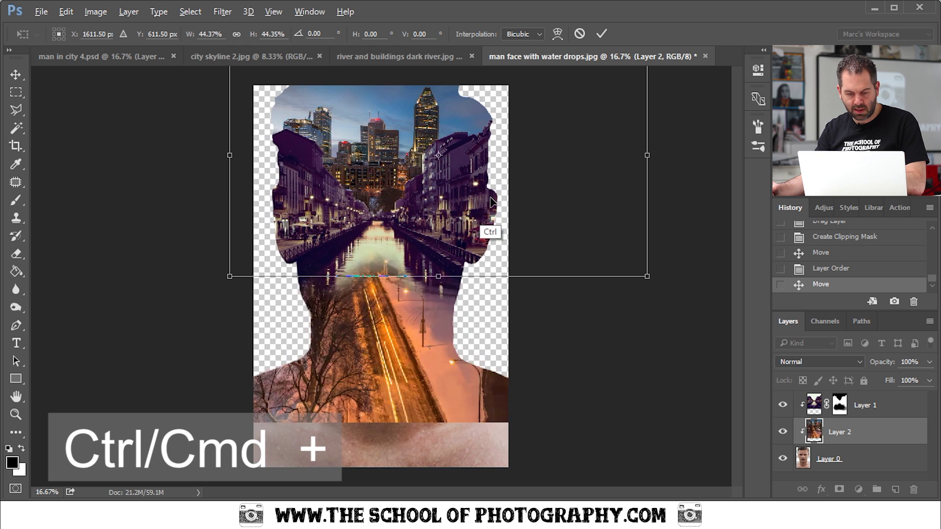
key(ctrl+plus)
drag(495, 158, 486, 304)
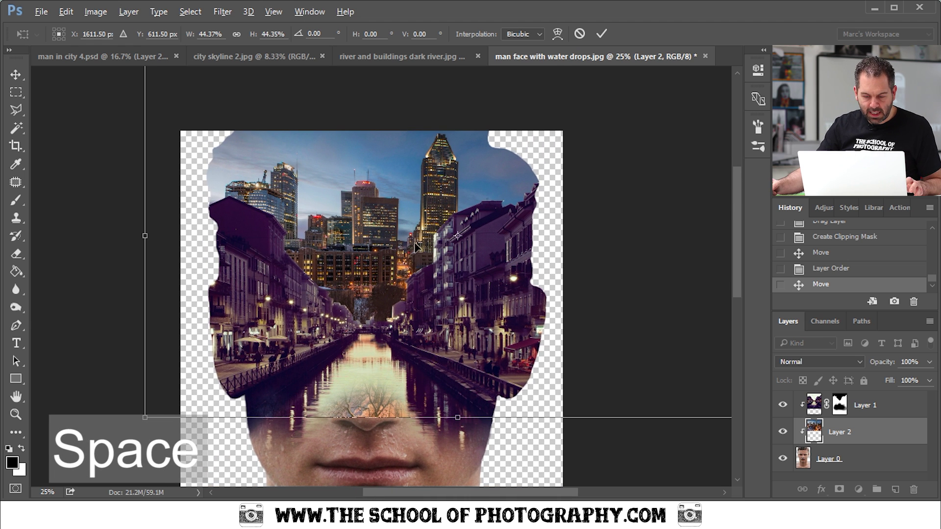
drag(377, 251, 393, 250)
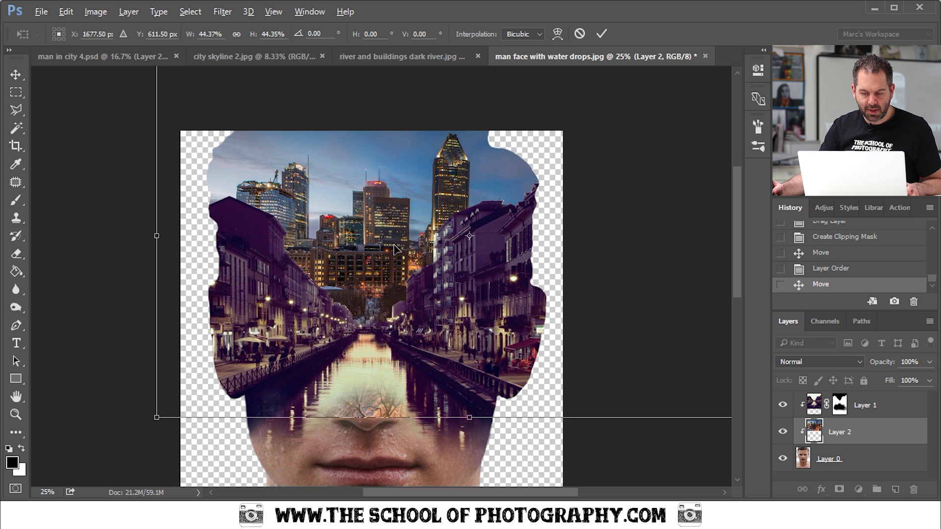
click(601, 33)
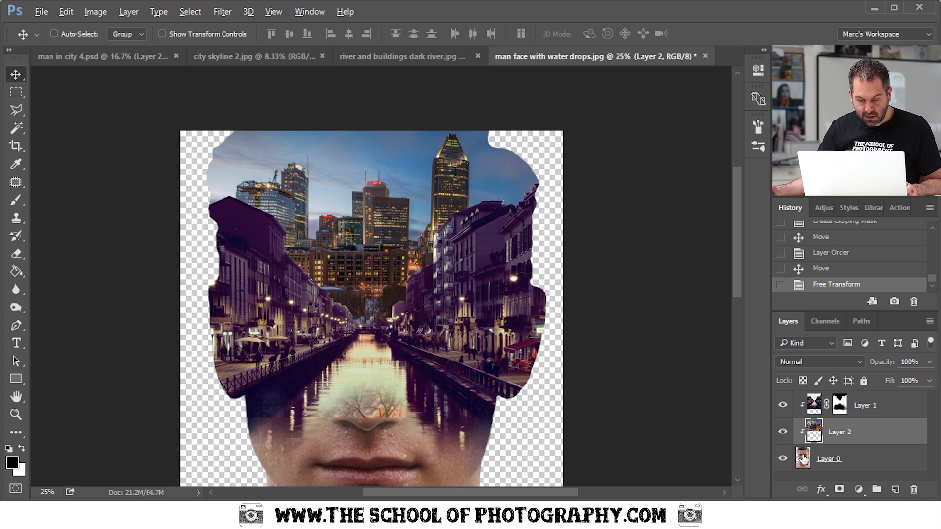
Add a mask to the skyline layer and brush black at 80% opacity around the nose to hide the skyline's lower part
key(ctrl+0)
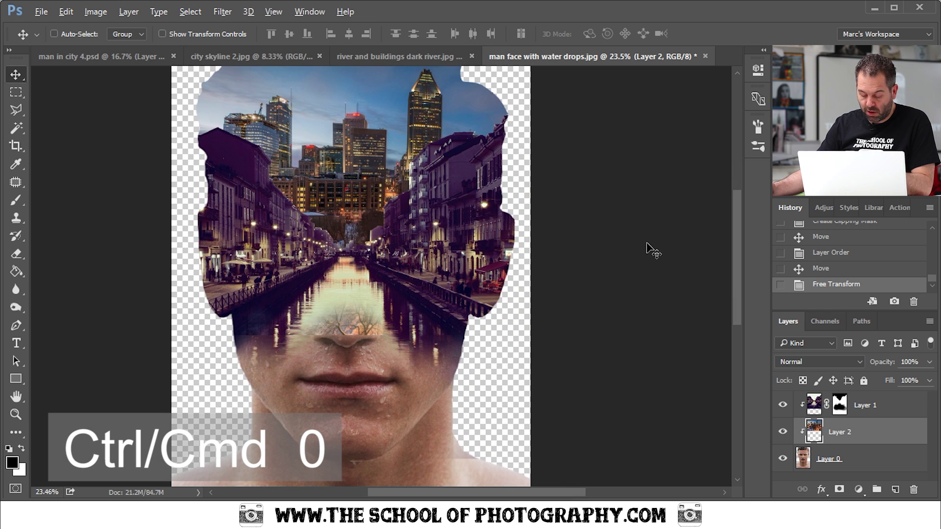
key(ctrl+0)
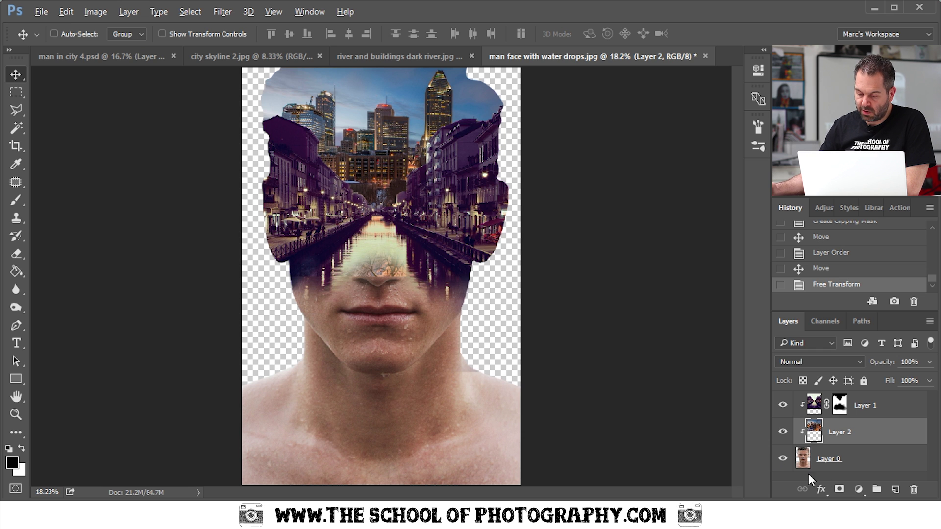
click(839, 489)
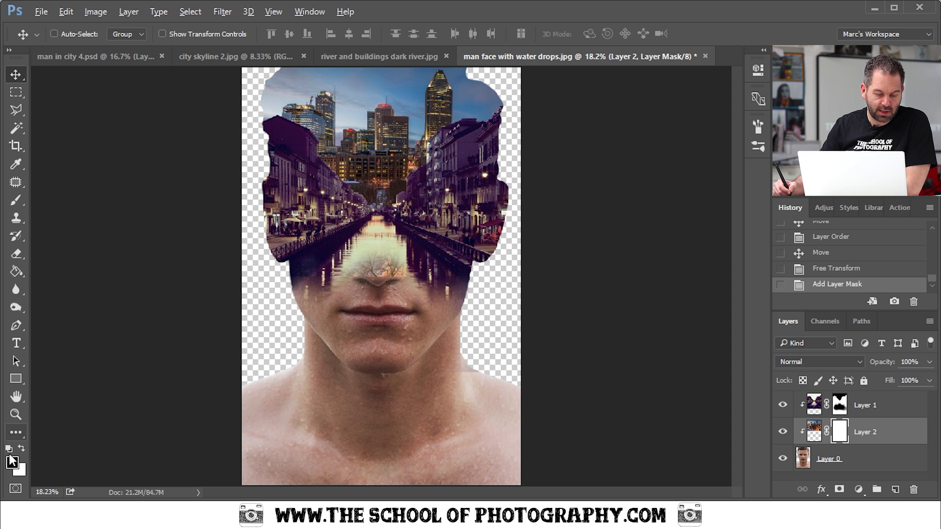
click(21, 202)
mouse_move(319, 284)
mouse_down()
mouse_move(393, 277)
mouse_move(361, 289)
mouse_move(425, 270)
mouse_move(466, 235)
mouse_move(390, 283)
mouse_move(474, 199)
mouse_move(449, 267)
mouse_move(455, 276)
mouse_move(388, 271)
mouse_move(292, 199)
mouse_move(327, 223)
mouse_move(282, 244)
mouse_move(461, 196)
mouse_up()
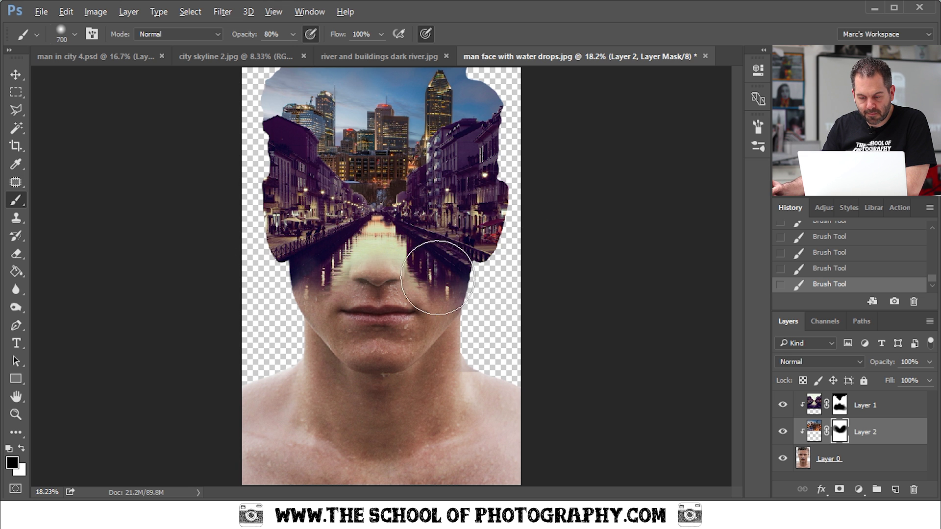
mouse_move(375, 261)
mouse_down()
mouse_move(363, 339)
mouse_move(404, 342)
mouse_move(424, 319)
mouse_move(431, 288)
mouse_up()
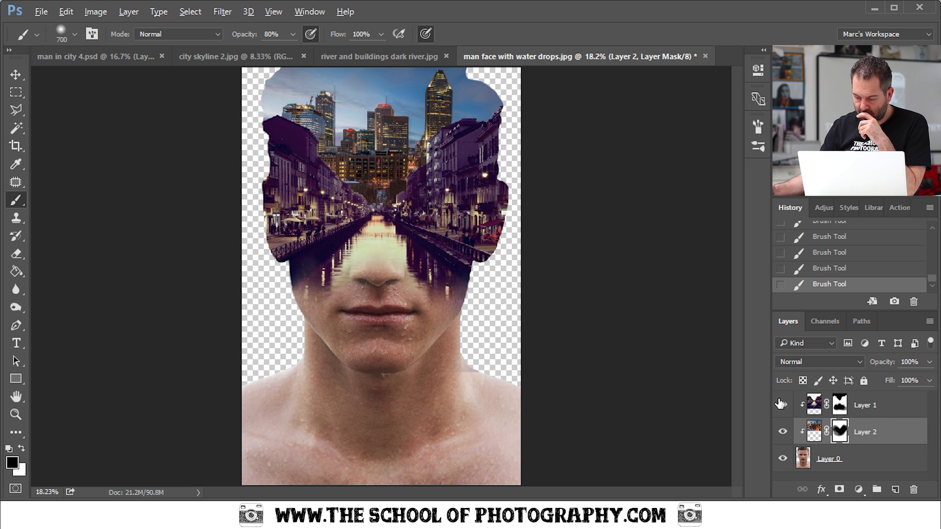
Add a Gradient Map adjustment layer clipped to the portrait and move it above the river layer
click(858, 489)
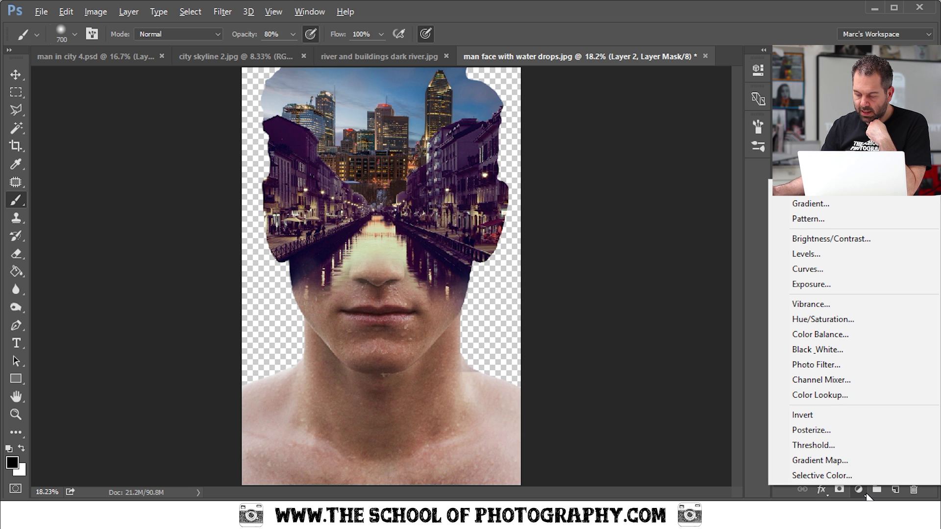
click(865, 465)
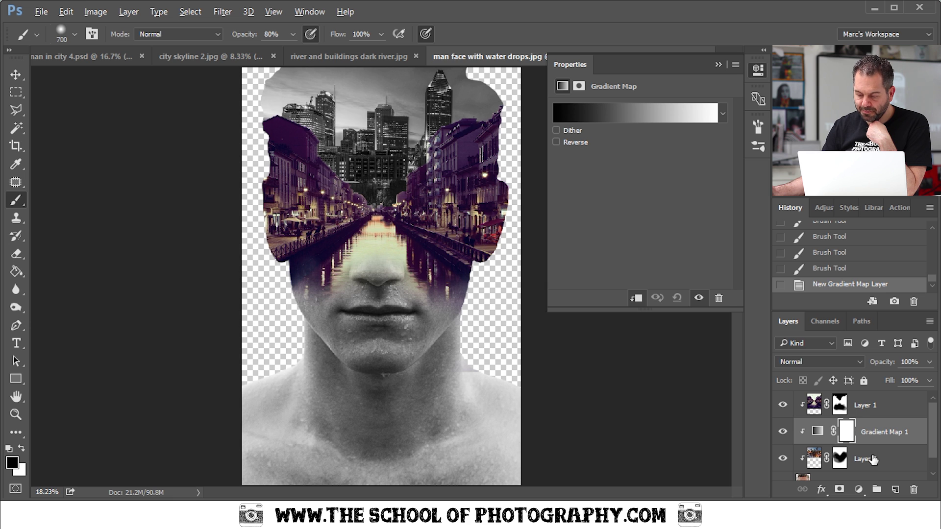
drag(910, 432, 917, 404)
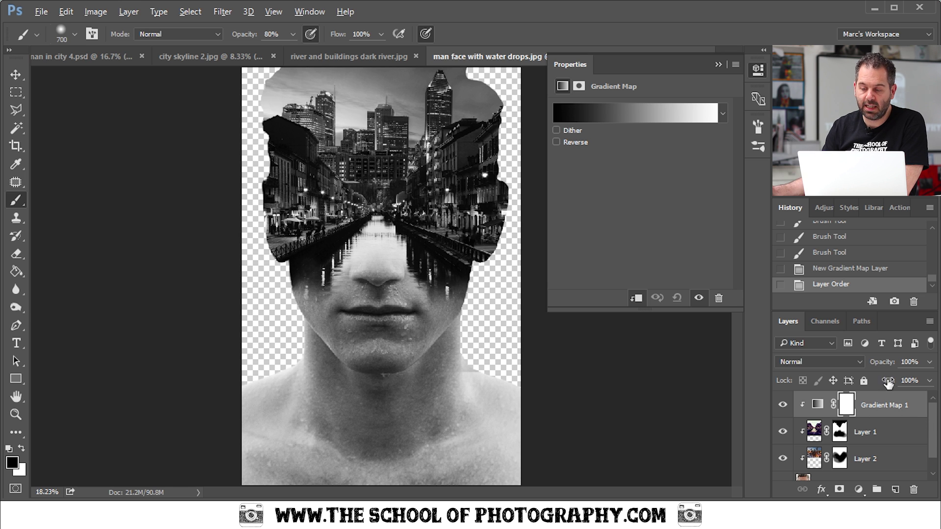
Look through the Gradient Map's presets and the list of additional gradient libraries
click(722, 113)
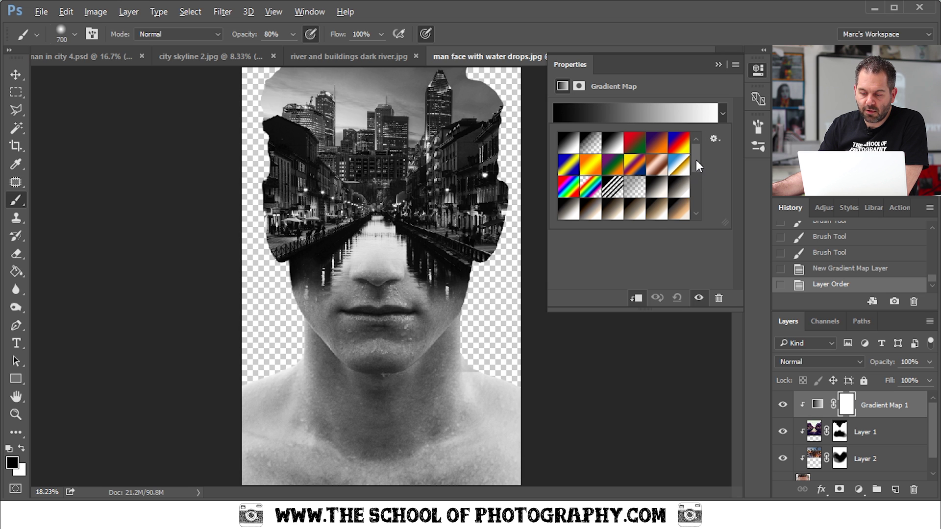
scroll(681, 186, down, 2)
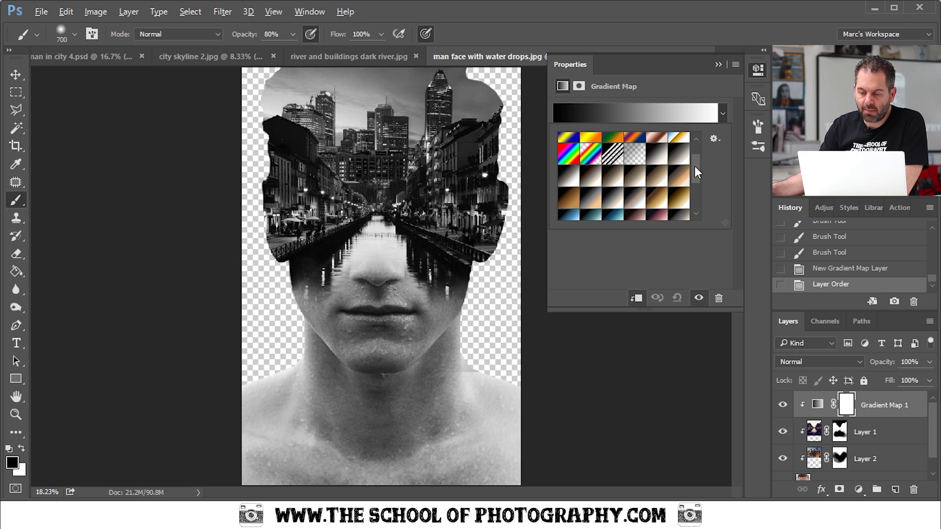
drag(695, 167, 701, 146)
click(717, 139)
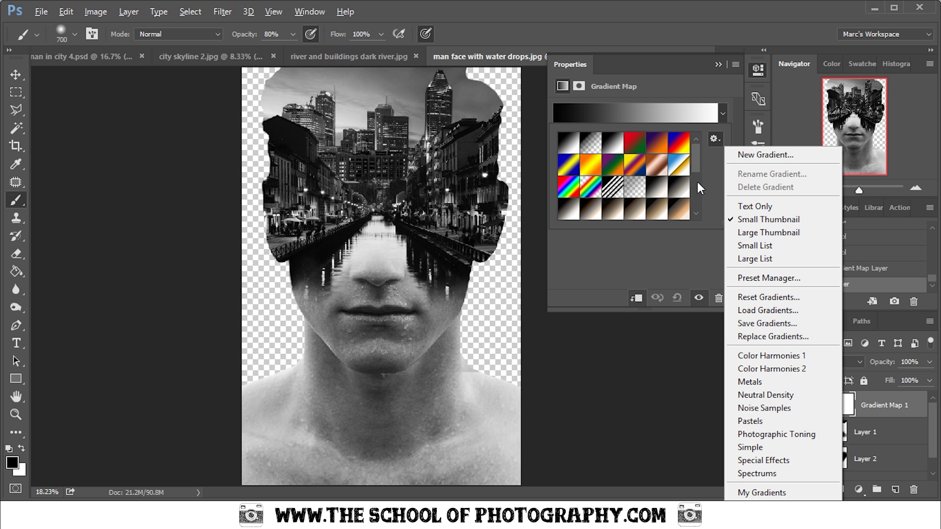
click(696, 164)
scroll(696, 163, down, 3)
scroll(694, 172, up, 3)
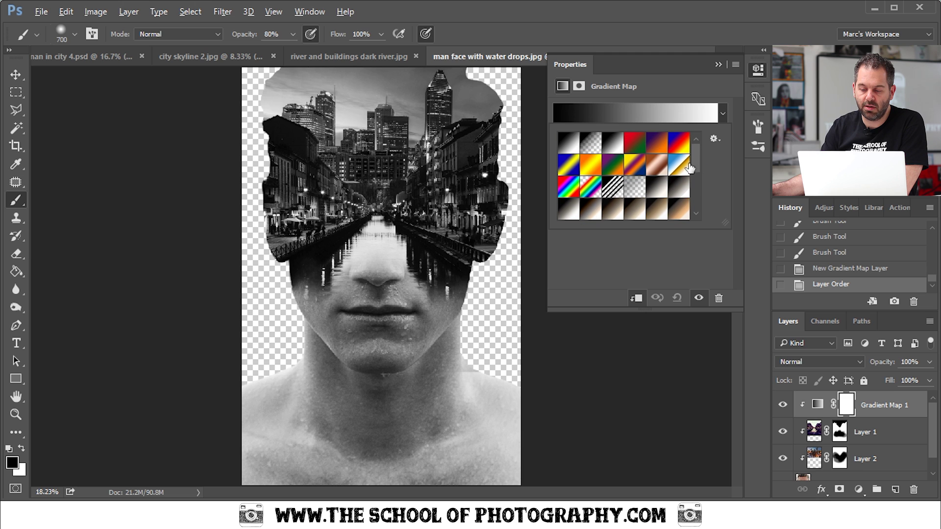
scroll(696, 164, down, 3)
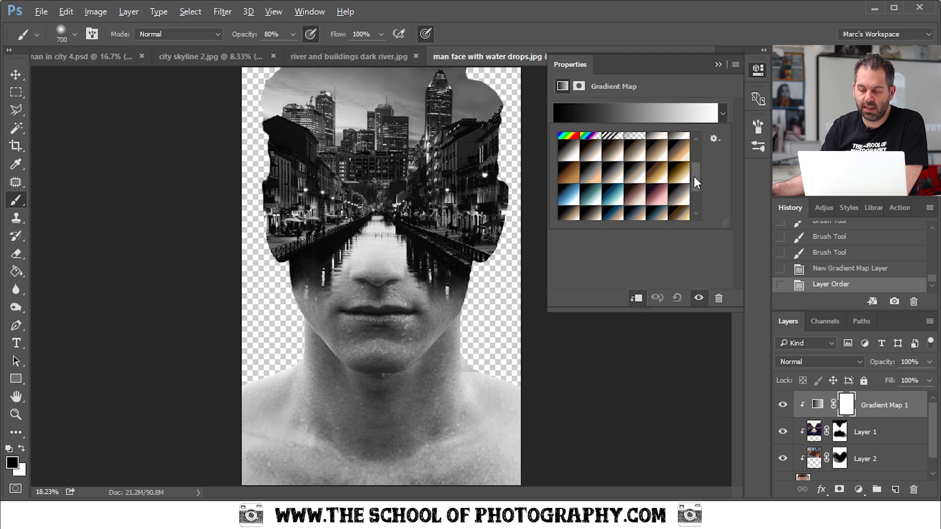
Compare several toning presets on the Gradient Map and apply the one running from black through slate grey and brown to white
click(657, 175)
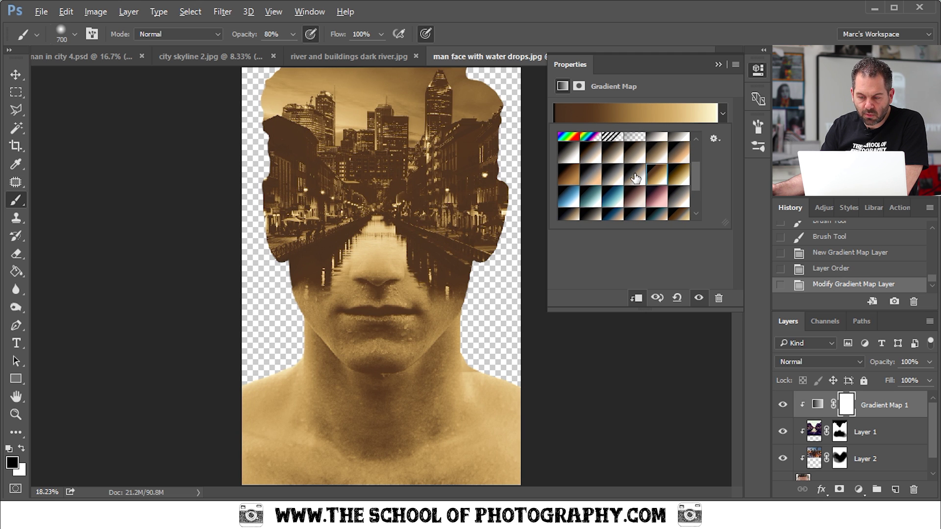
click(636, 177)
click(595, 175)
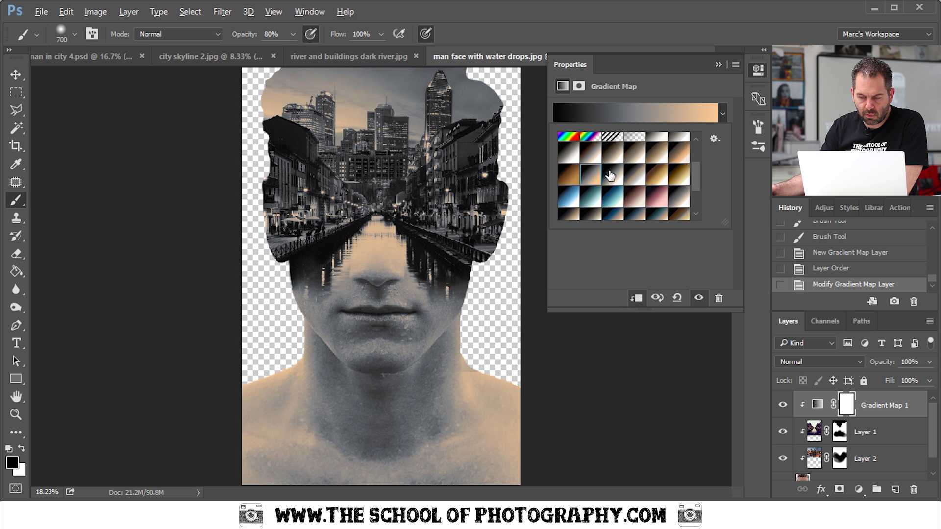
click(612, 176)
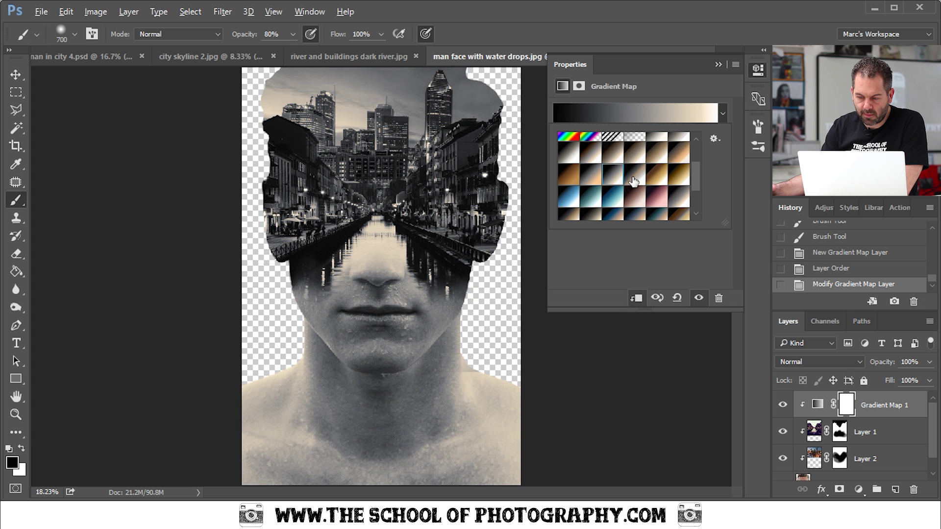
click(634, 181)
click(615, 176)
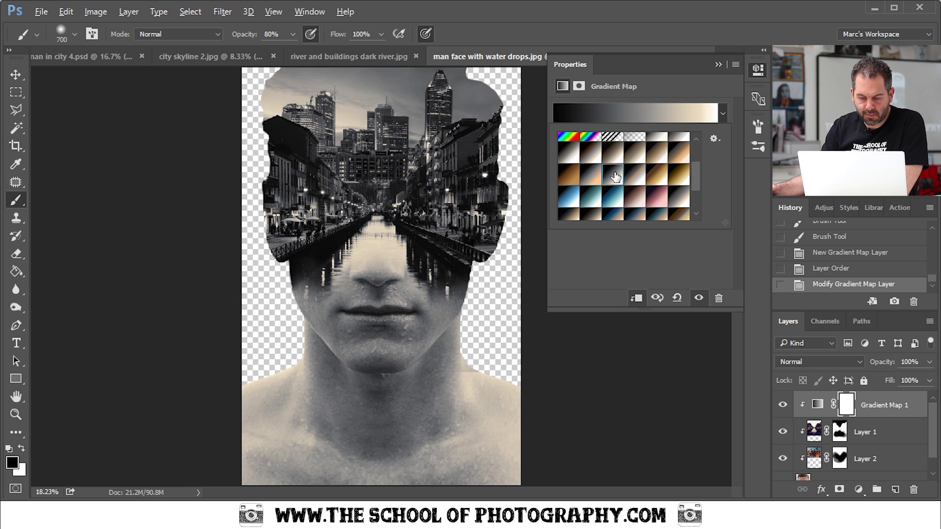
click(634, 179)
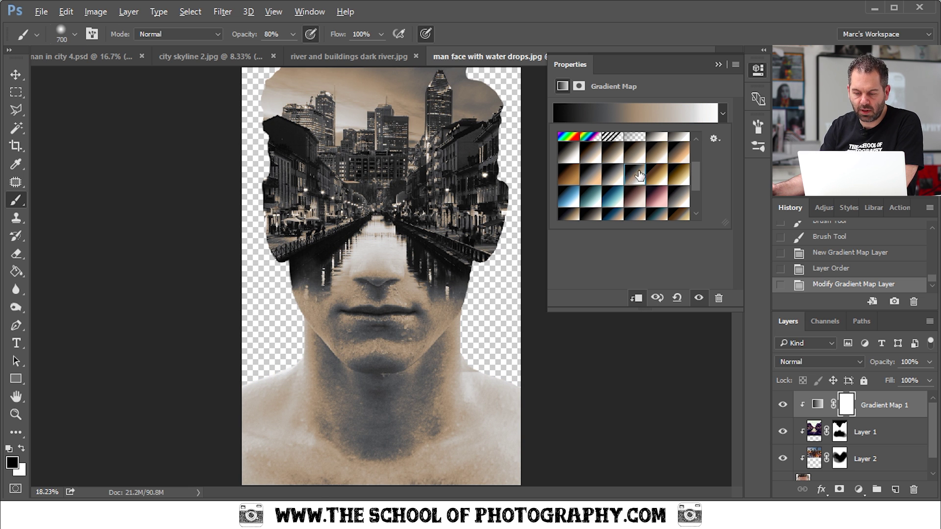
click(718, 64)
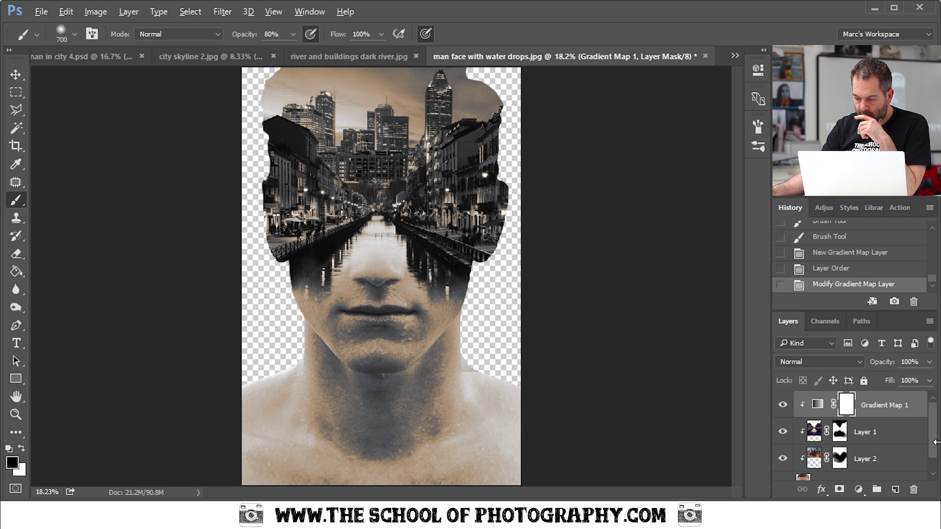
Duplicate the portrait layer, Layer 0, and place the copy at the top of the layer stack above the Gradient Map
scroll(931, 443, down, 1)
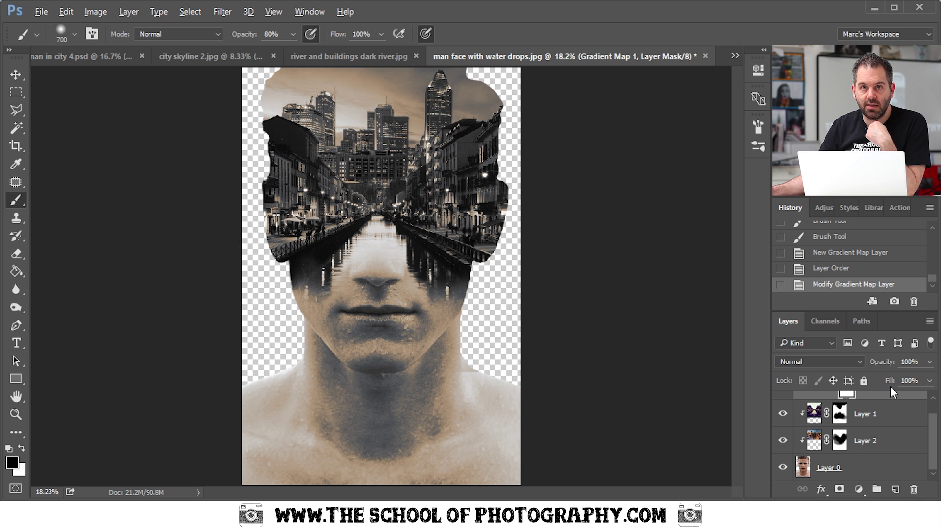
key(alt)
alt+click(858, 471)
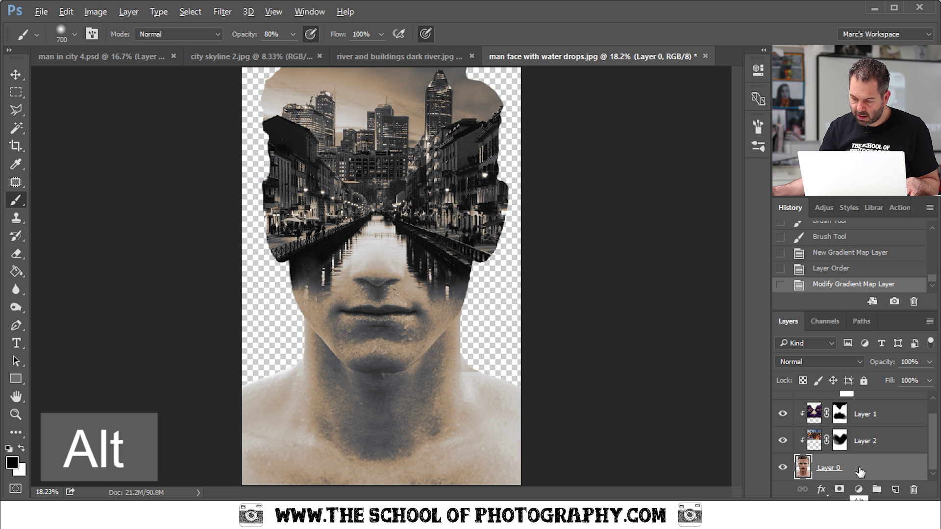
drag(858, 470, 871, 398)
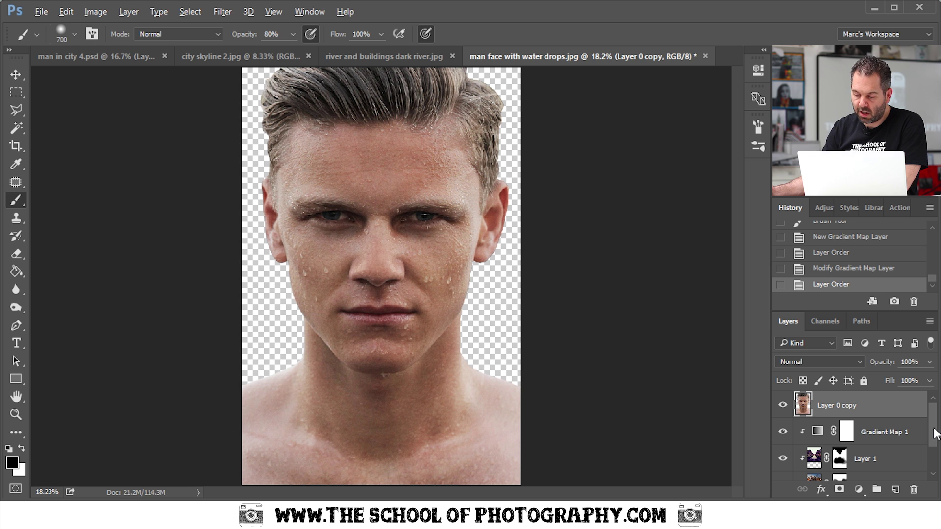
scroll(916, 466, down, 2)
scroll(924, 454, up, 2)
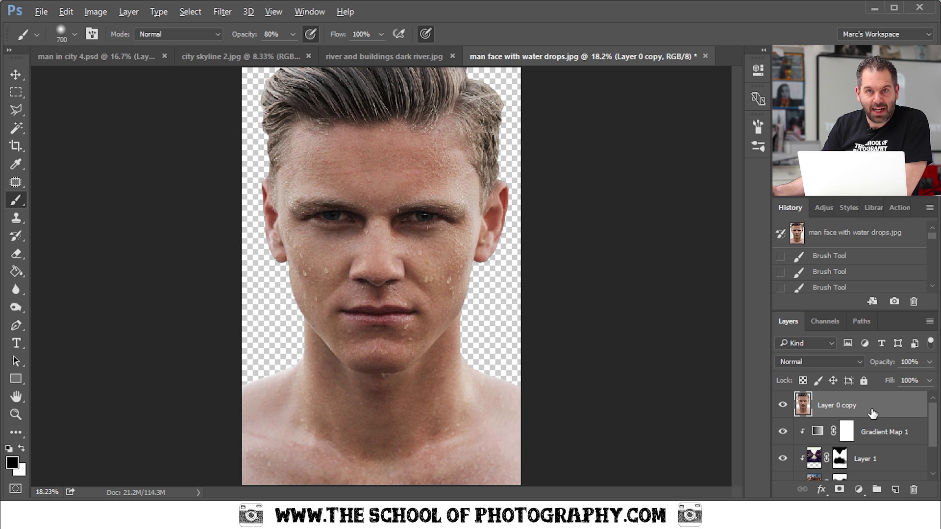
Set the Layer 0 copy's blend mode to Screen and clip it to the portrait with a clipping mask
click(860, 361)
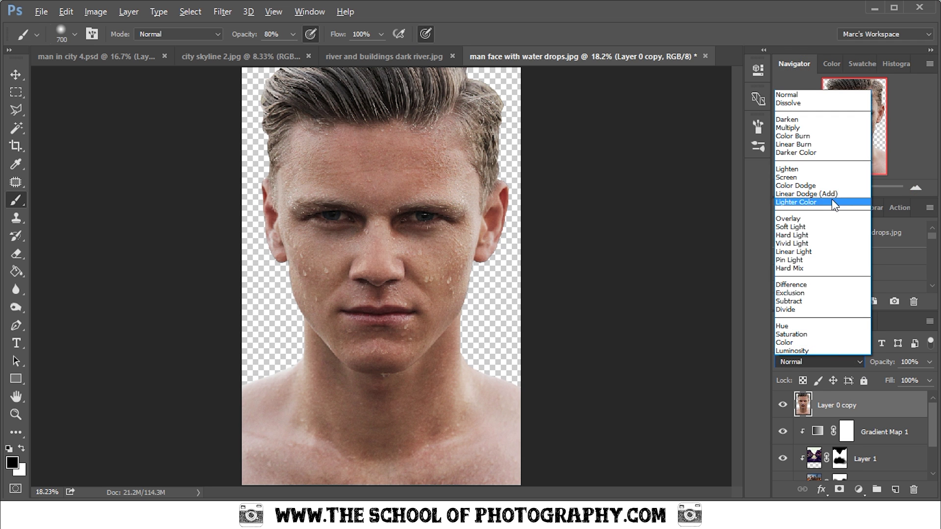
click(816, 177)
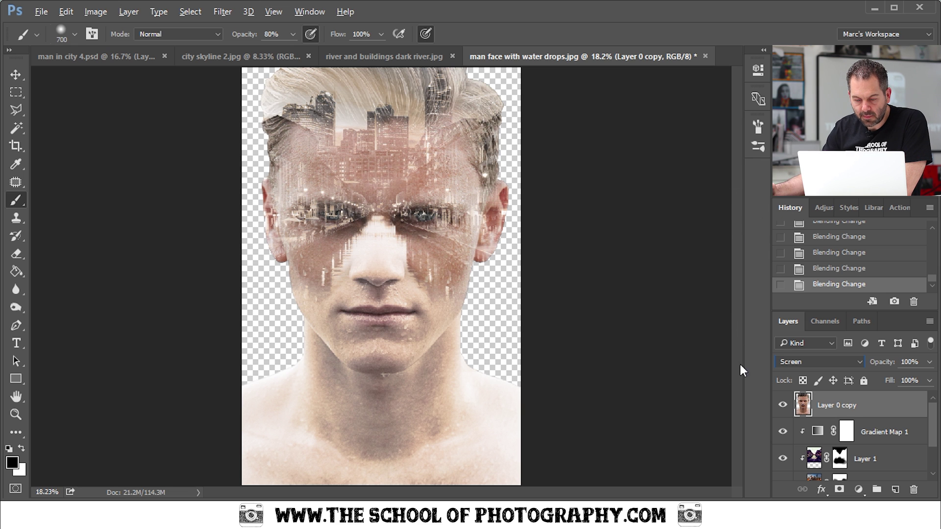
right_click(894, 404)
click(682, 312)
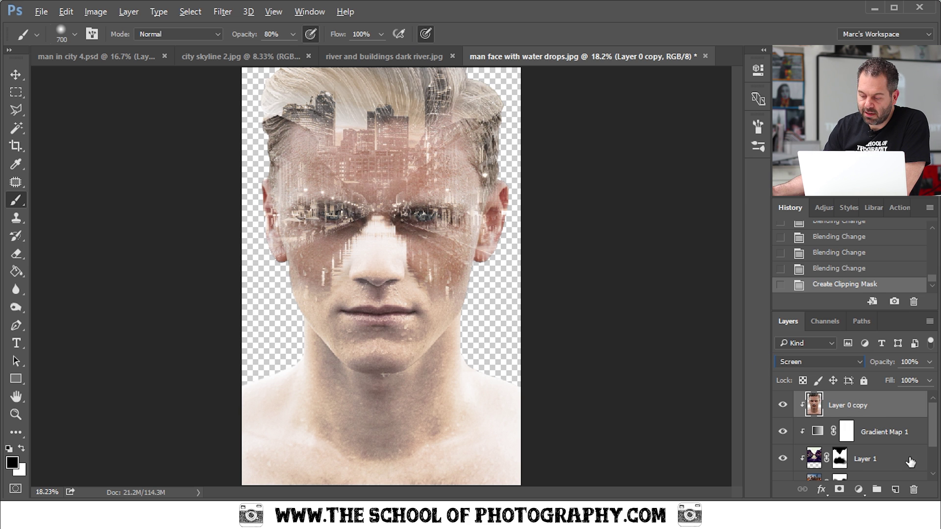
Move the Gradient Map above Layer 0 copy so the toning also covers the portrait copy
drag(904, 441, 910, 394)
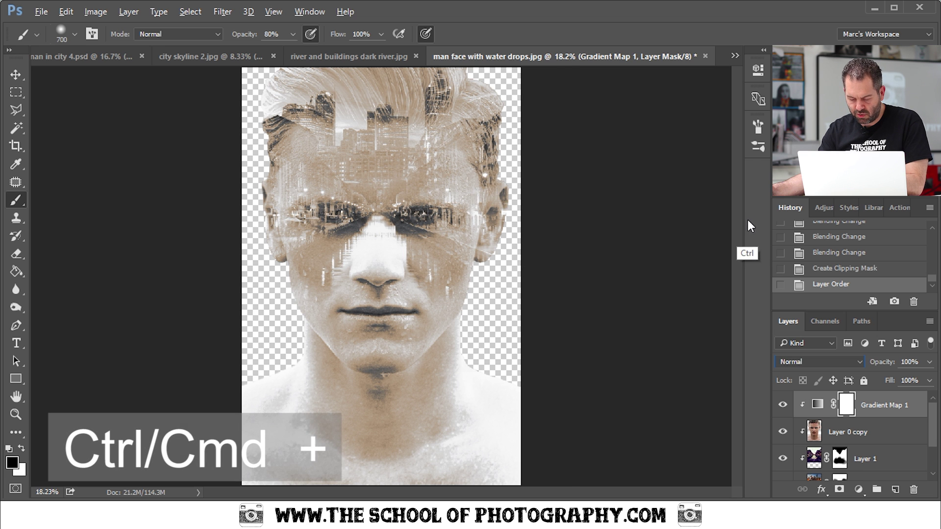
key(ctrl+plus)
key(ctrl+plus)
key(ctrl+plus)
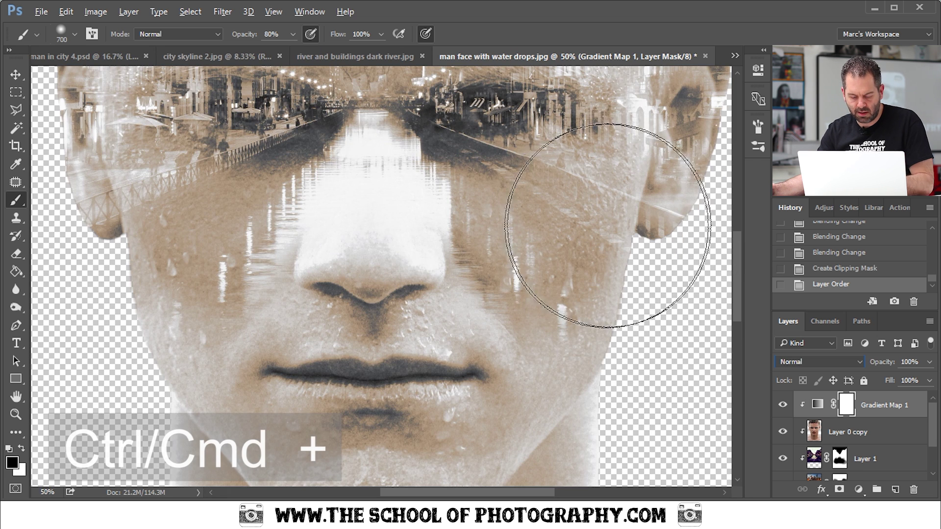
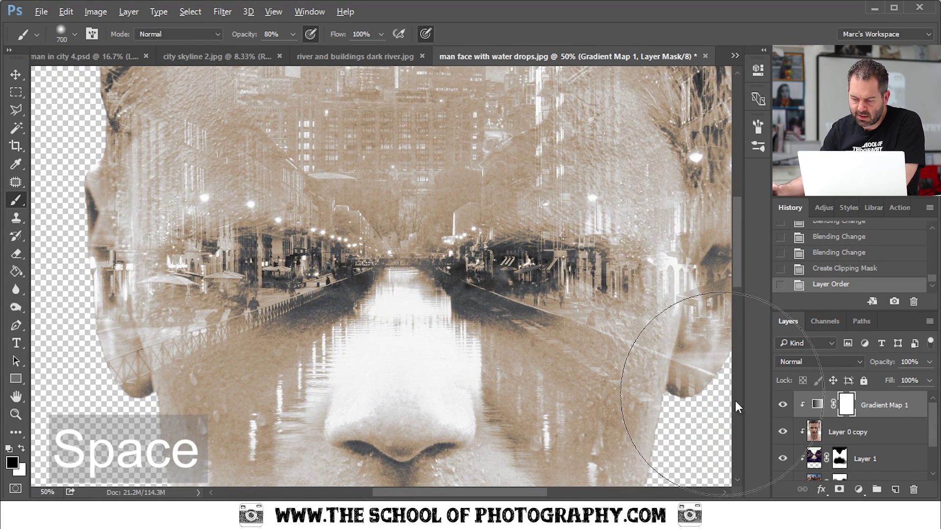
click(930, 427)
double_click(930, 427)
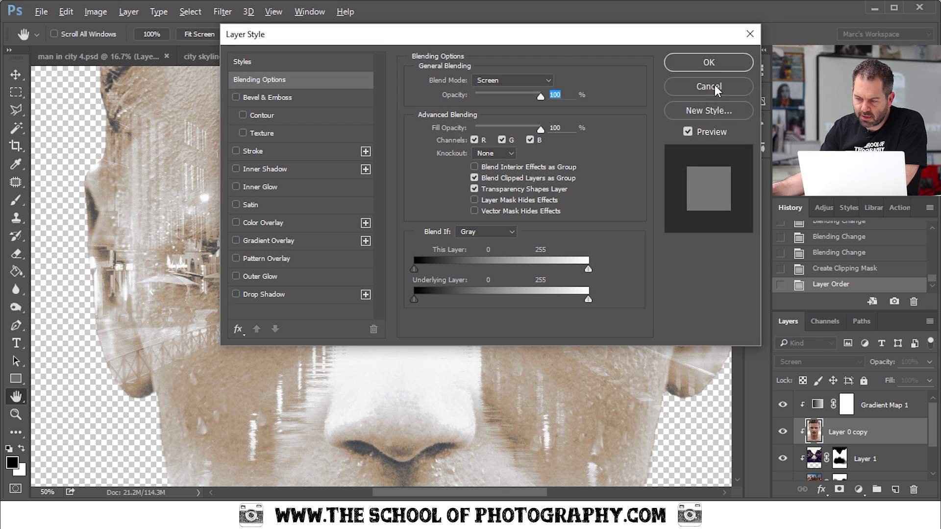
click(715, 85)
Switch the river layer, Layer 1, off and on to compare which parts of the face it covers
drag(936, 434, 931, 454)
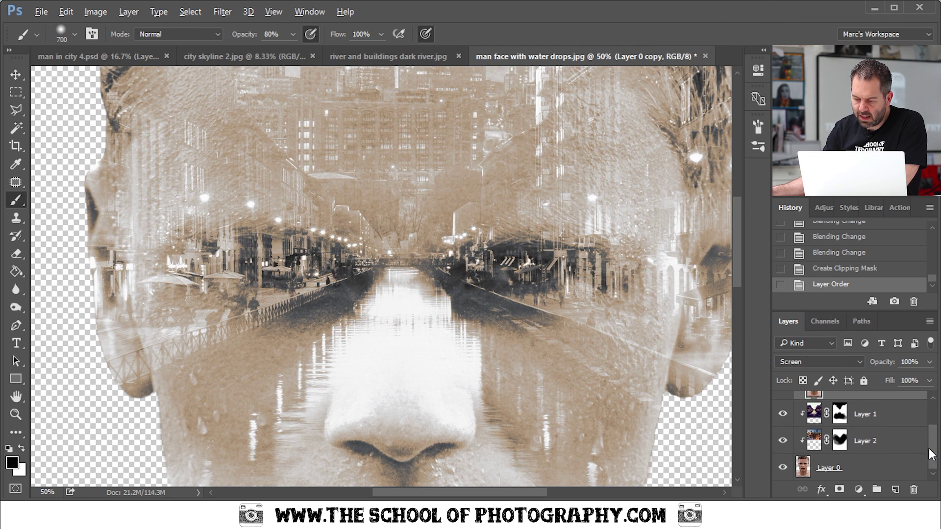
click(782, 414)
click(781, 415)
click(782, 415)
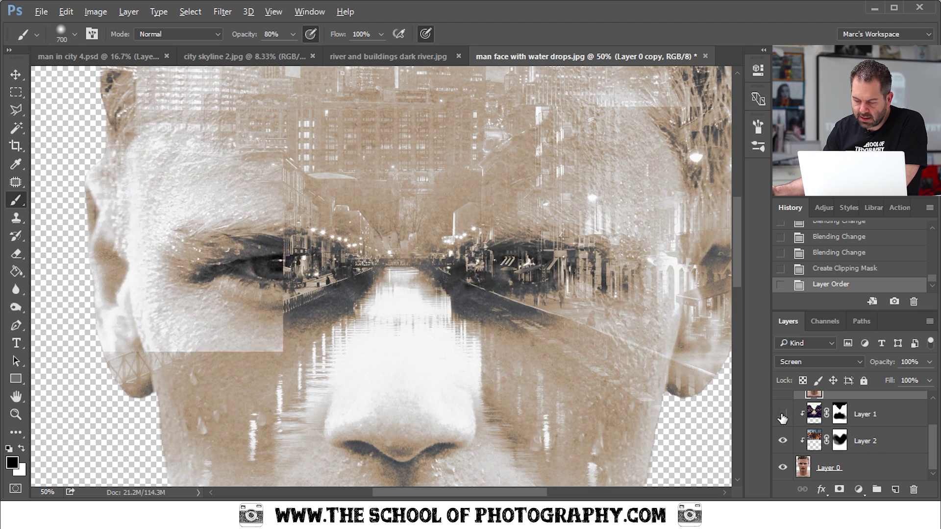
click(784, 415)
click(783, 415)
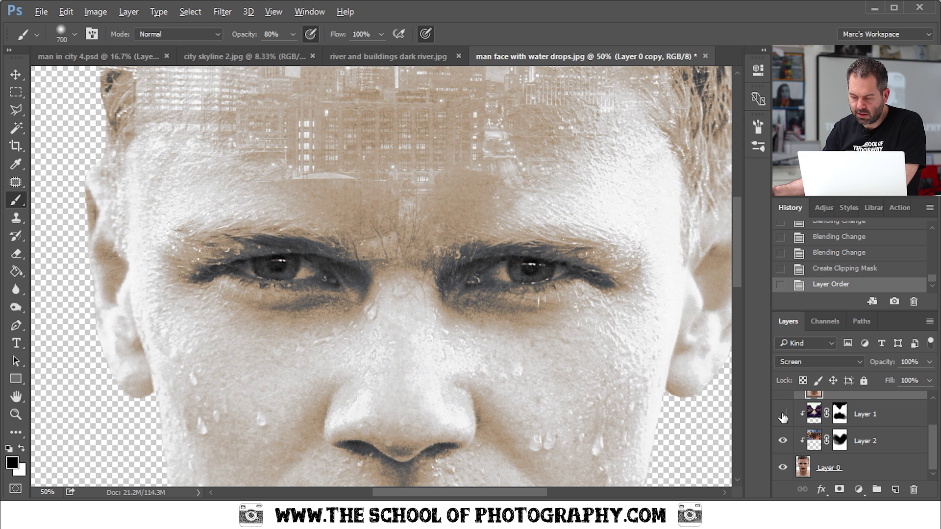
click(782, 415)
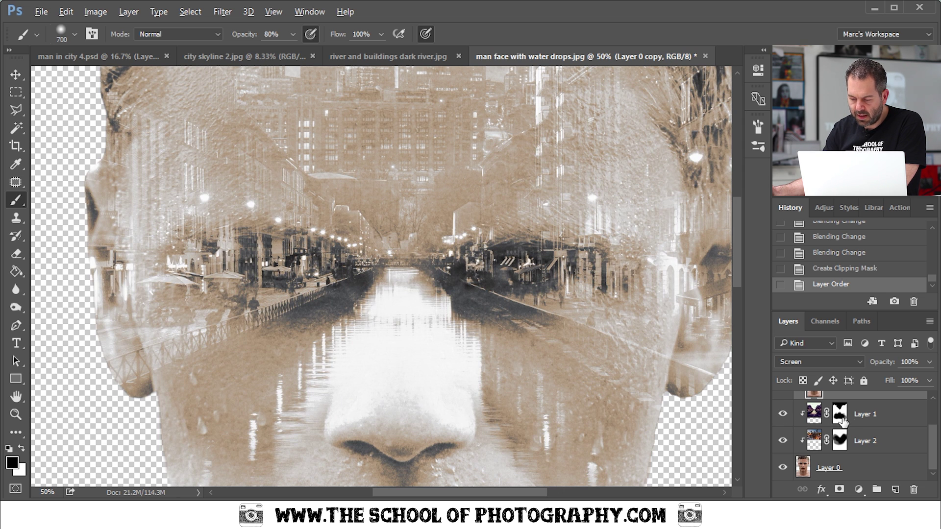
Paint black on Layer 1's mask over both eyes with a 125 px brush to bring the eyes back
click(840, 415)
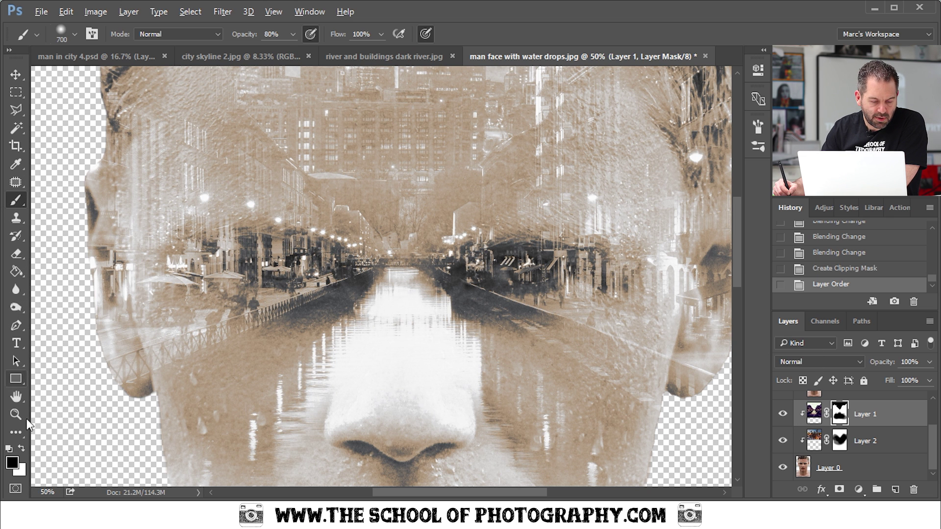
key(bracketleft)
key(bracketleft)
key(bracketleft)
key(bracketleft)
key(bracketleft)
key(bracketleft)
key(bracketleft)
key(bracketleft)
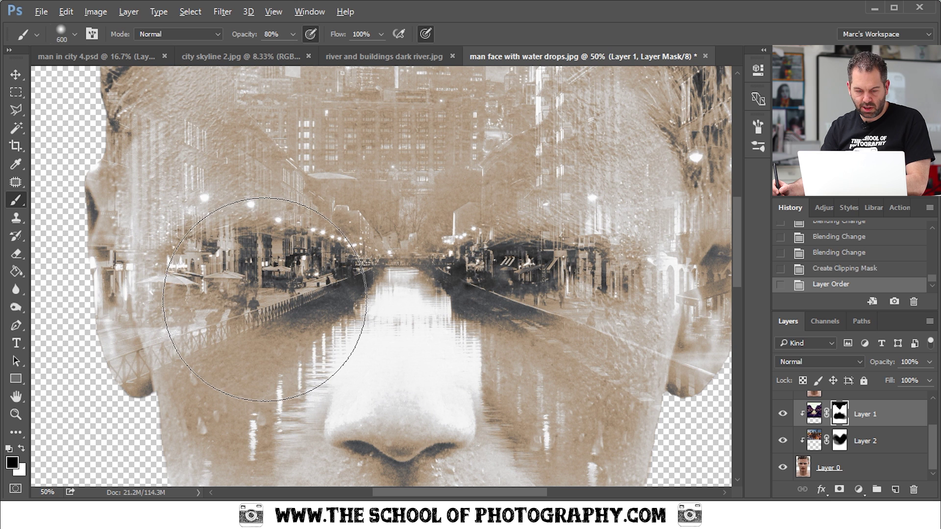
key(bracketleft)
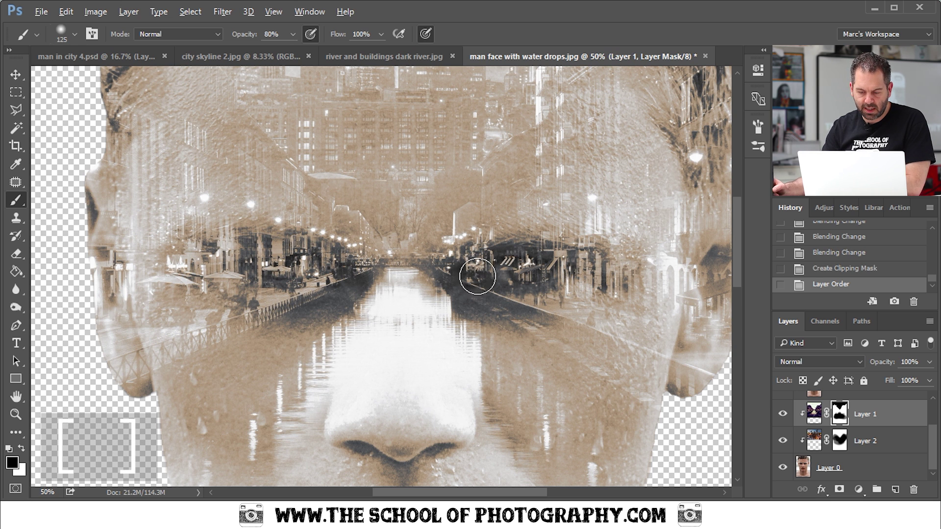
mouse_move(500, 271)
mouse_down()
mouse_move(539, 276)
mouse_move(494, 280)
mouse_move(565, 285)
mouse_move(523, 282)
mouse_move(520, 268)
mouse_move(560, 271)
mouse_move(470, 281)
mouse_move(573, 286)
mouse_move(492, 282)
mouse_move(573, 284)
mouse_move(484, 265)
mouse_move(571, 275)
mouse_move(506, 278)
mouse_move(482, 264)
mouse_move(457, 276)
mouse_move(535, 285)
mouse_move(507, 290)
mouse_move(565, 286)
mouse_move(473, 264)
mouse_move(590, 267)
mouse_move(535, 268)
mouse_move(488, 239)
mouse_move(523, 254)
mouse_up()
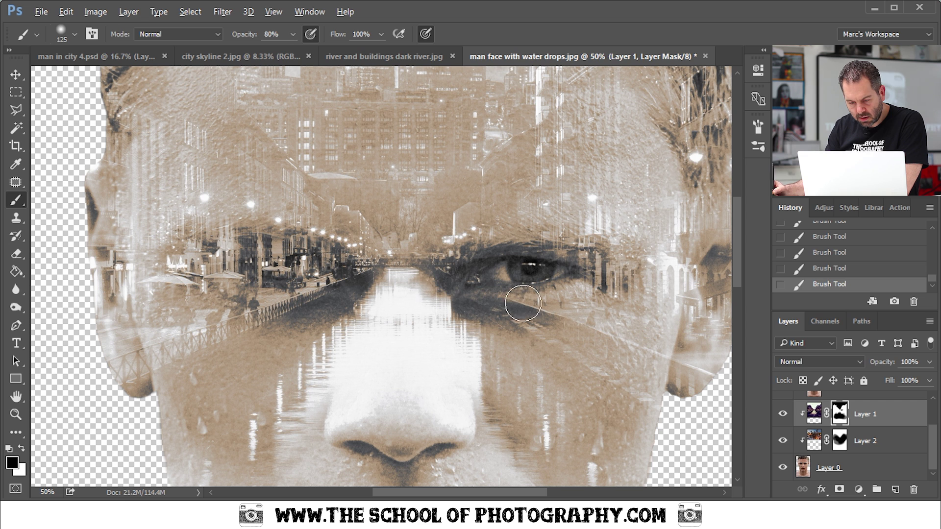
mouse_move(321, 269)
mouse_down()
mouse_move(243, 267)
mouse_move(336, 259)
mouse_move(301, 277)
mouse_move(236, 283)
mouse_move(349, 265)
mouse_move(308, 281)
mouse_move(179, 271)
mouse_move(195, 260)
mouse_move(201, 284)
mouse_move(356, 272)
mouse_move(267, 288)
mouse_move(380, 279)
mouse_move(289, 283)
mouse_move(246, 259)
mouse_move(312, 256)
mouse_move(299, 259)
mouse_move(301, 291)
mouse_move(228, 267)
mouse_move(303, 270)
mouse_up()
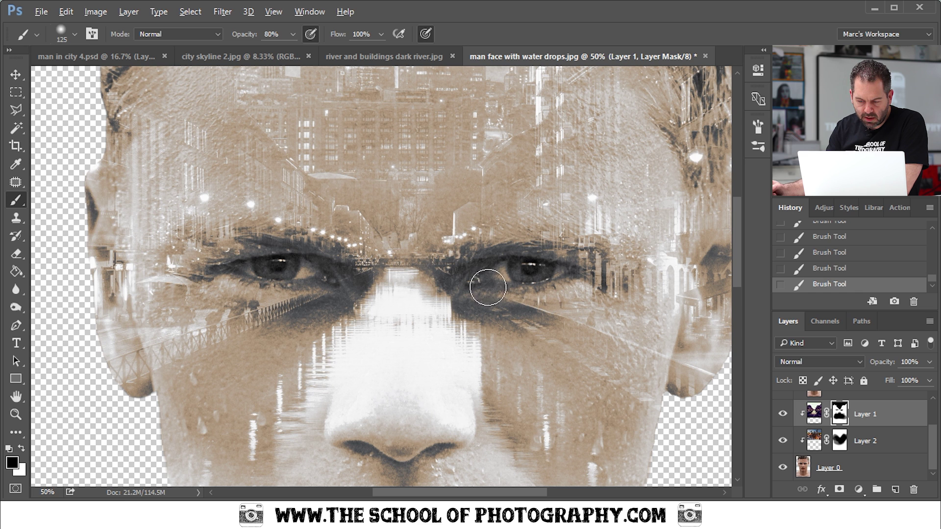
Paint black on Layer 1's mask over both ears to remove the river scene from them
mouse_move(103, 310)
mouse_down()
mouse_move(106, 254)
mouse_move(112, 343)
mouse_move(102, 237)
mouse_move(130, 375)
mouse_move(110, 257)
mouse_move(137, 366)
mouse_move(121, 327)
mouse_move(122, 337)
mouse_move(97, 195)
mouse_move(107, 268)
mouse_move(104, 189)
mouse_move(99, 300)
mouse_up()
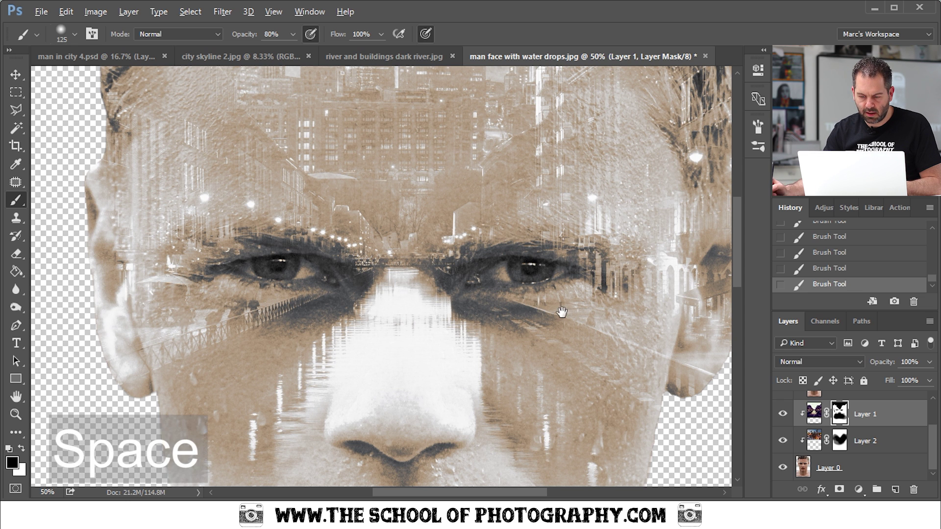
drag(561, 313, 345, 282)
mouse_move(528, 248)
mouse_down()
mouse_move(487, 250)
mouse_move(535, 132)
mouse_move(546, 135)
mouse_move(494, 309)
mouse_move(549, 241)
mouse_move(532, 227)
mouse_move(476, 347)
mouse_move(521, 173)
mouse_move(503, 251)
mouse_move(546, 145)
mouse_move(537, 214)
mouse_move(471, 363)
mouse_up()
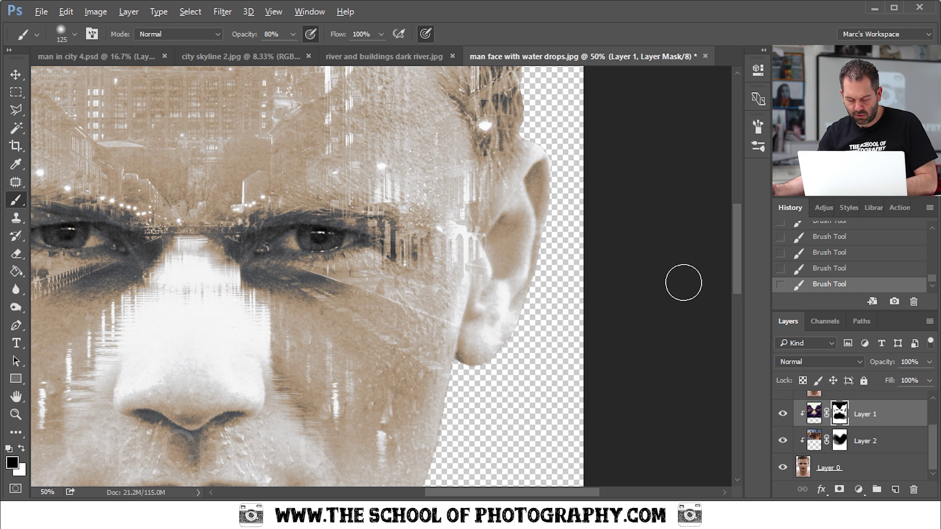
Add a Curves adjustment layer directly above Gradient Map 1
key(ctrl+0)
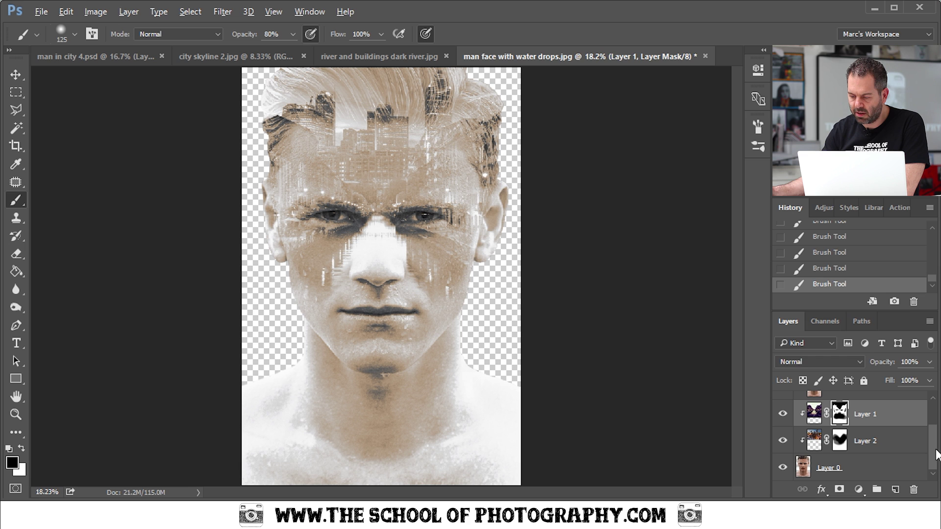
drag(932, 450, 934, 417)
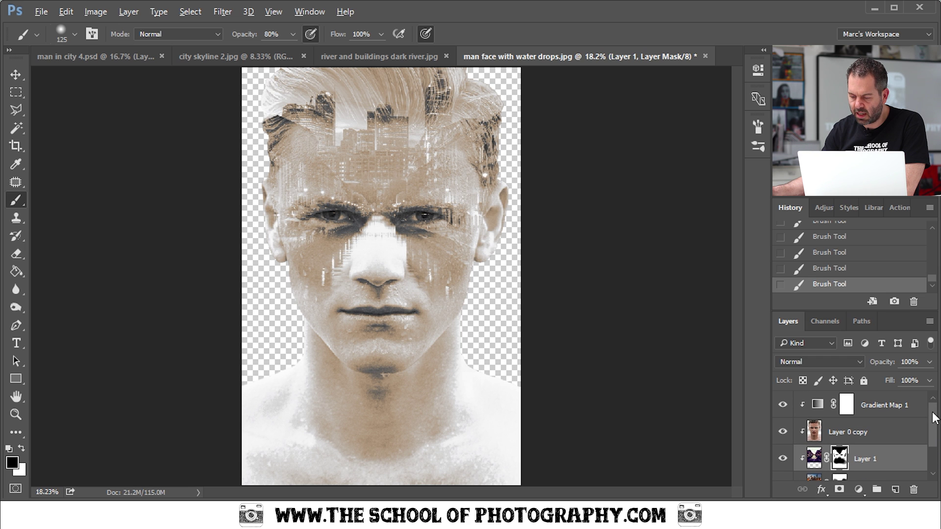
click(907, 407)
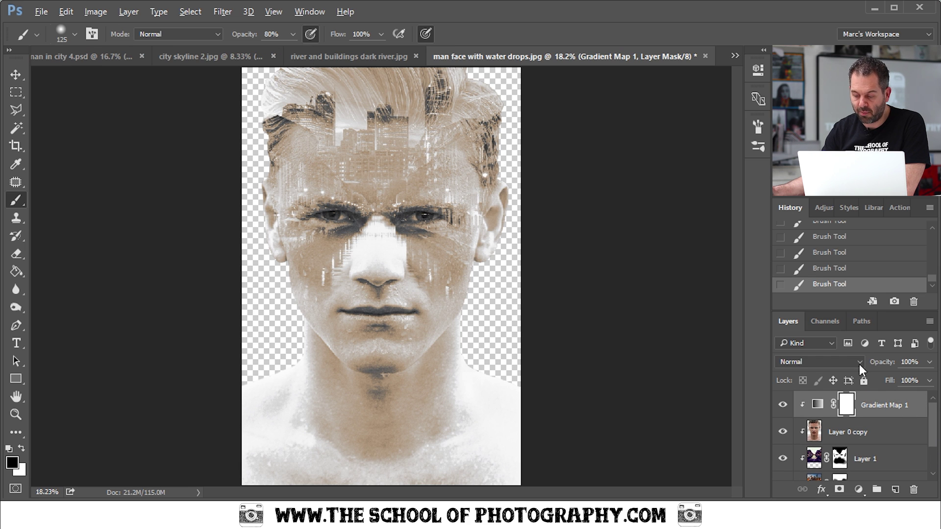
click(859, 490)
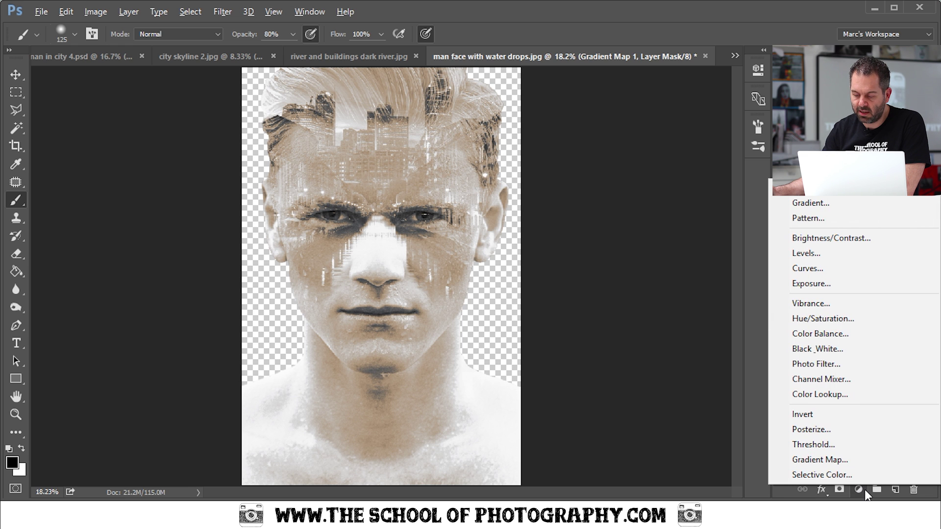
click(849, 268)
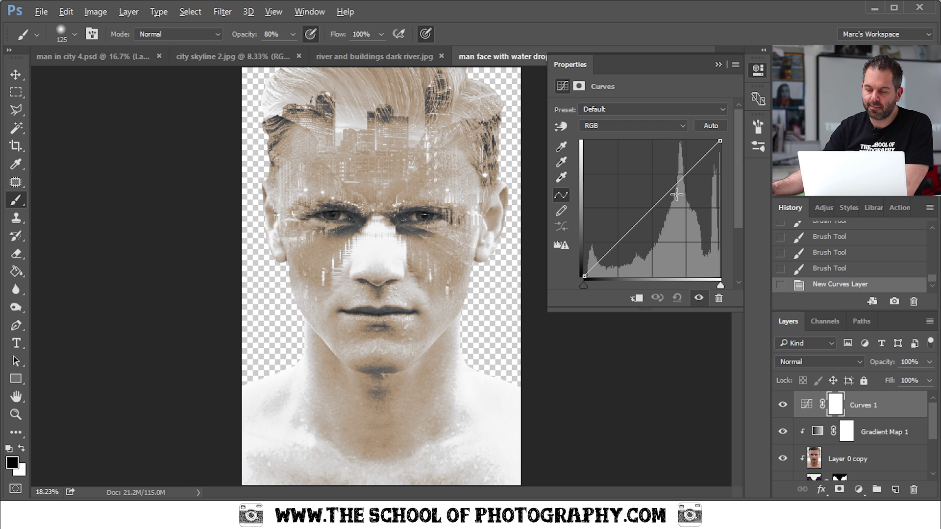
Shape the RGB curve into an S by anchoring the highlights and pulling down the shadows to increase contrast
mouse_move(688, 169)
mouse_down()
mouse_move(686, 159)
mouse_move(687, 170)
mouse_up()
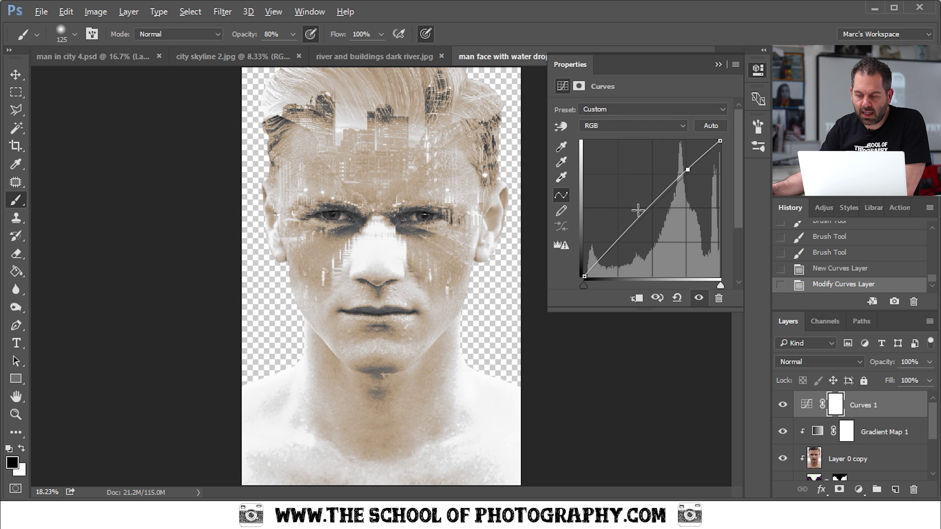
drag(627, 227, 633, 240)
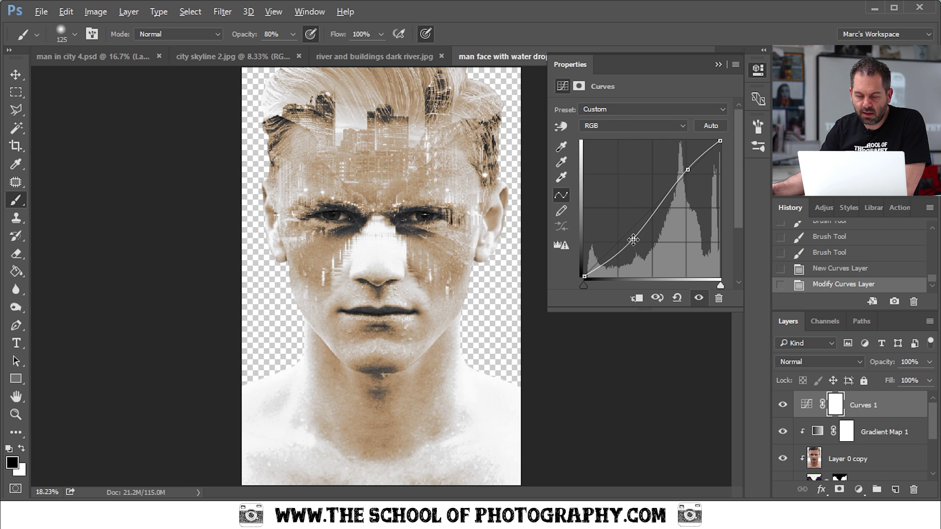
mouse_move(690, 170)
mouse_down()
mouse_move(685, 159)
mouse_move(687, 170)
mouse_up()
drag(636, 234, 639, 248)
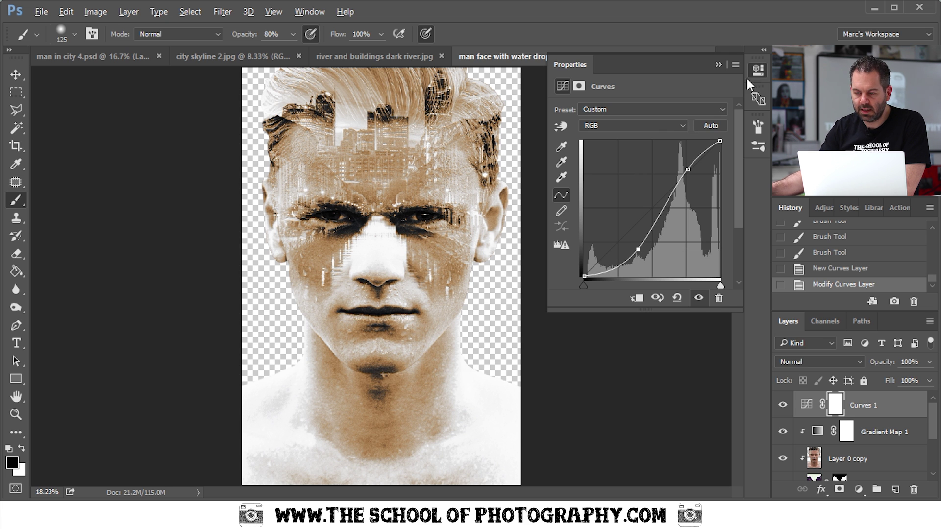
click(718, 65)
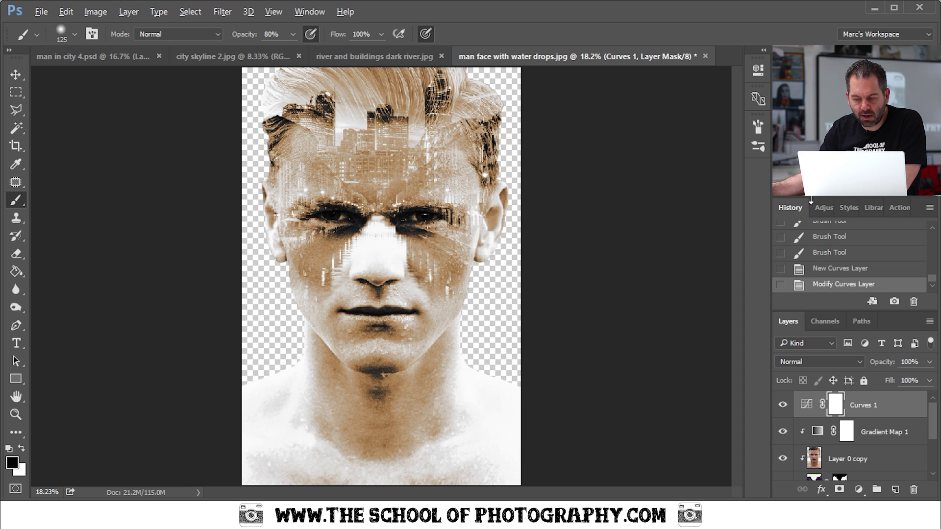
Create a new blank layer and place it at the bottom of the stack, below Layer 0
drag(931, 432, 928, 468)
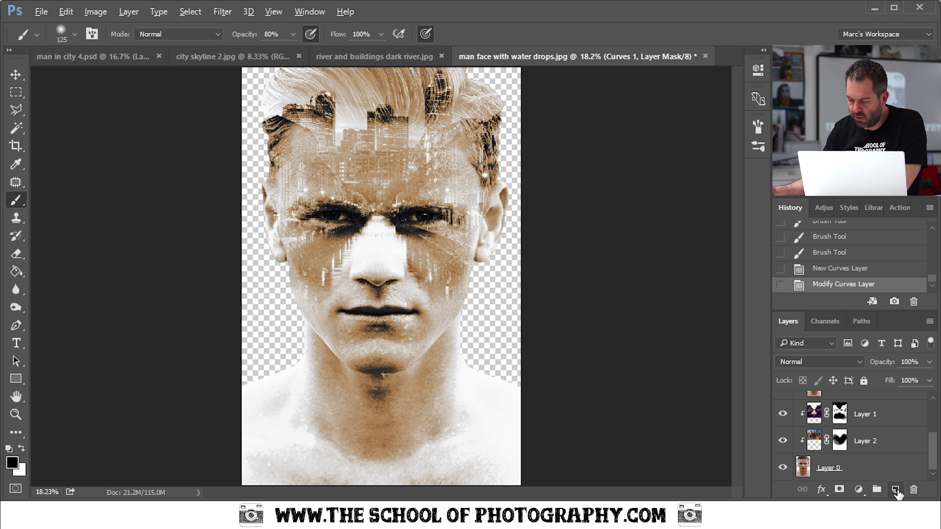
click(895, 489)
drag(869, 403, 875, 481)
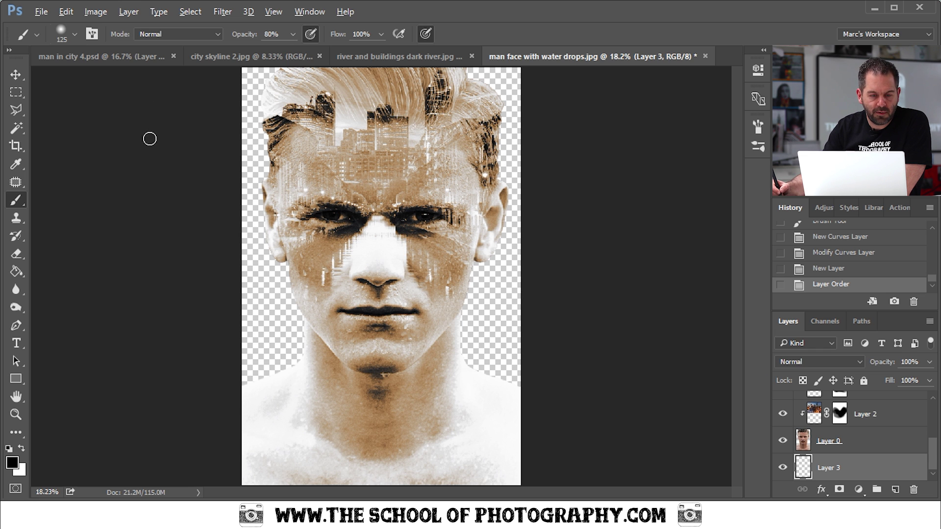
Fill the bottom layer with the brown b0906b sampled from the man's cheek as the background colour
click(66, 12)
click(130, 187)
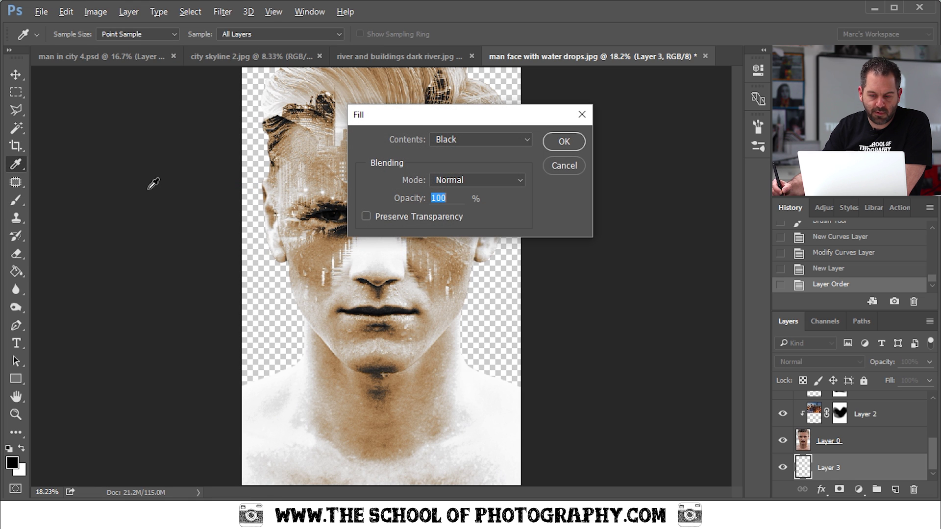
click(524, 141)
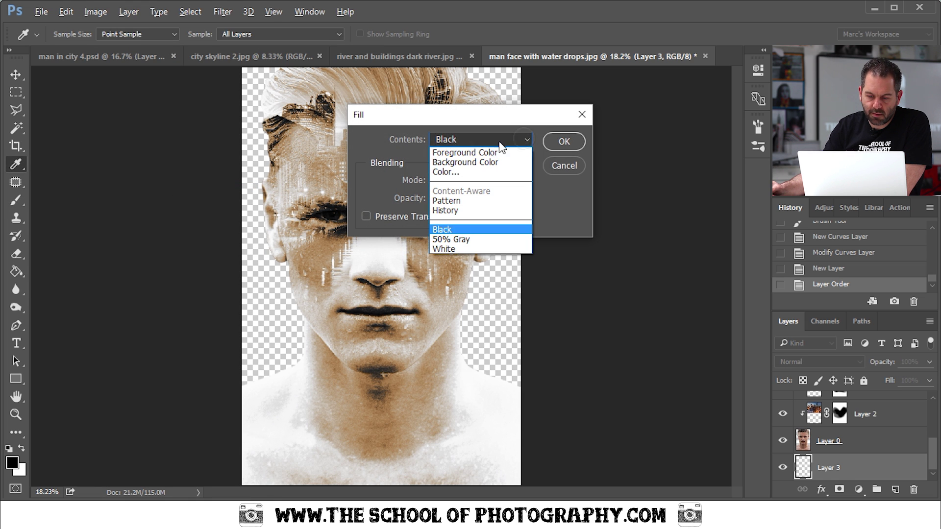
click(470, 171)
drag(507, 84, 618, 88)
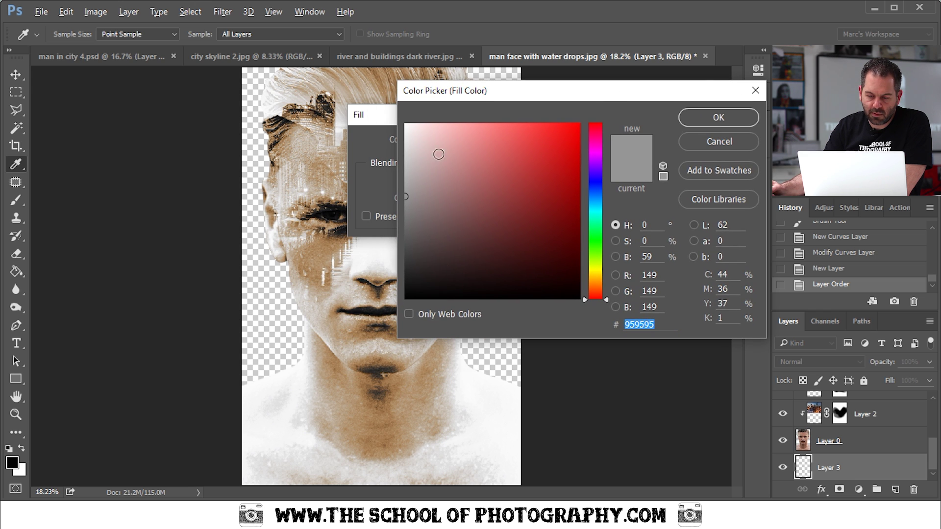
click(319, 257)
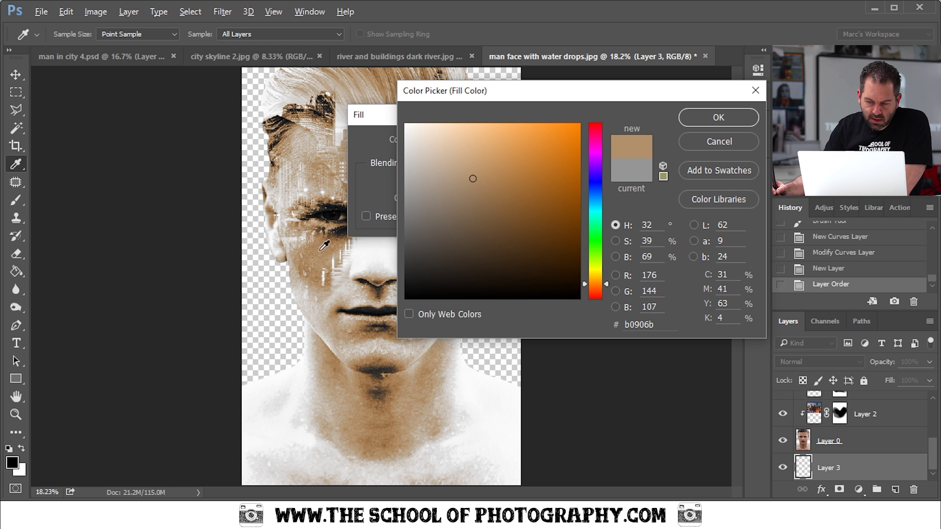
click(719, 117)
click(569, 139)
key(b)
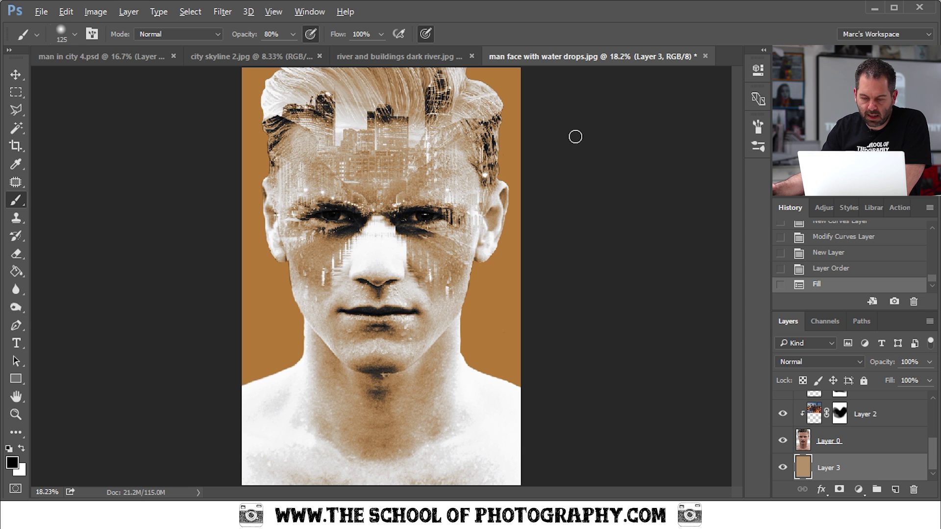
Create a new blank layer and place it at the bottom of the stack, below the brown Layer 3
click(895, 490)
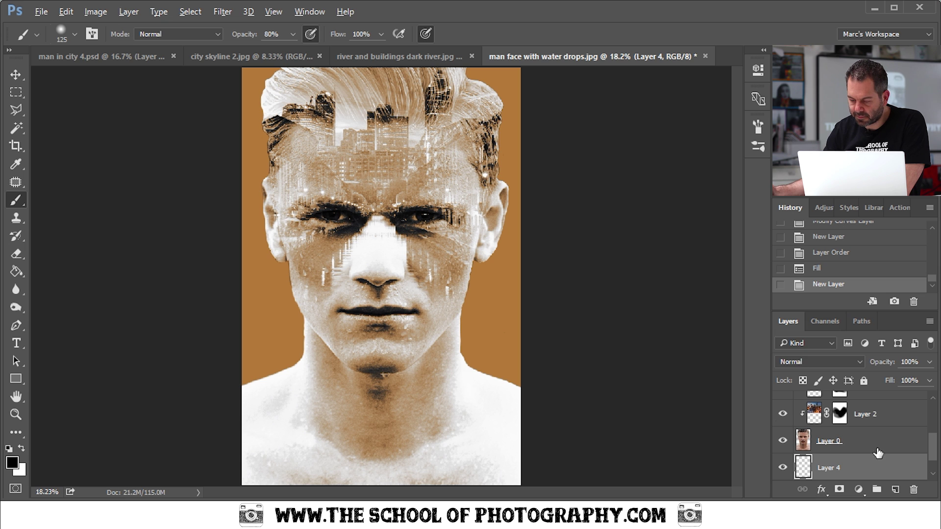
drag(933, 459, 924, 475)
drag(876, 448, 867, 482)
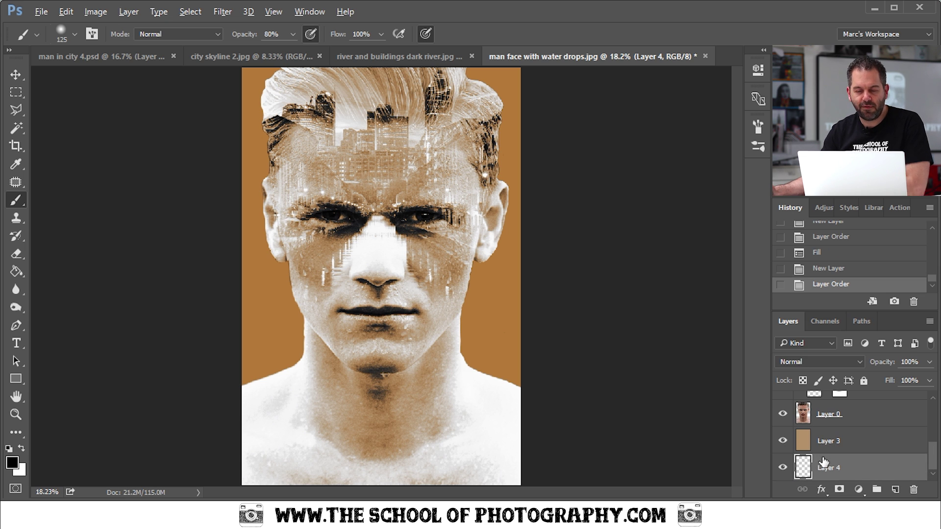
Fill the new bottom layer with white at 100% opacity in Normal mode
key(shift+F5)
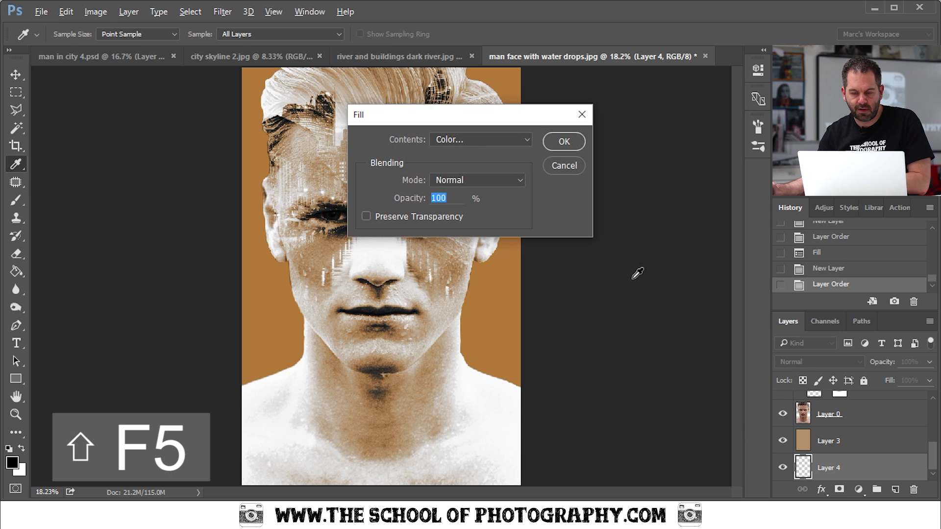
click(526, 139)
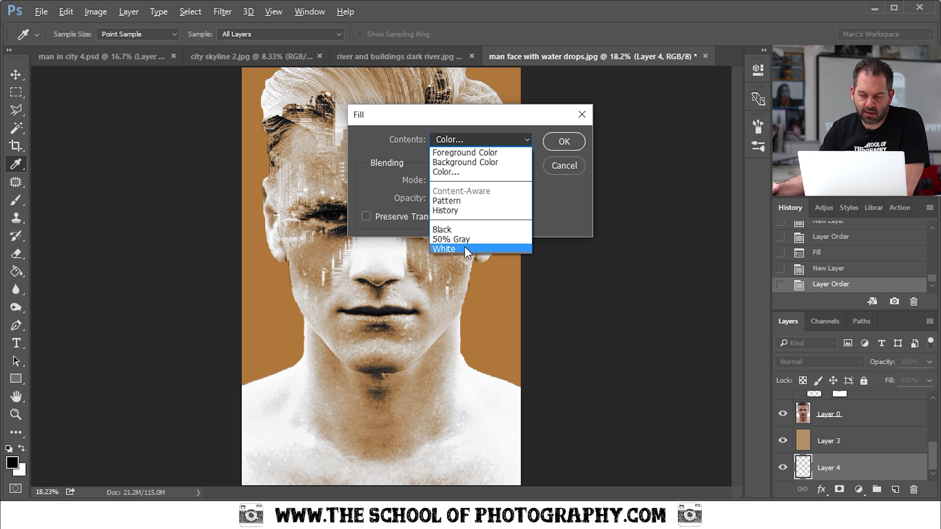
click(465, 247)
click(564, 142)
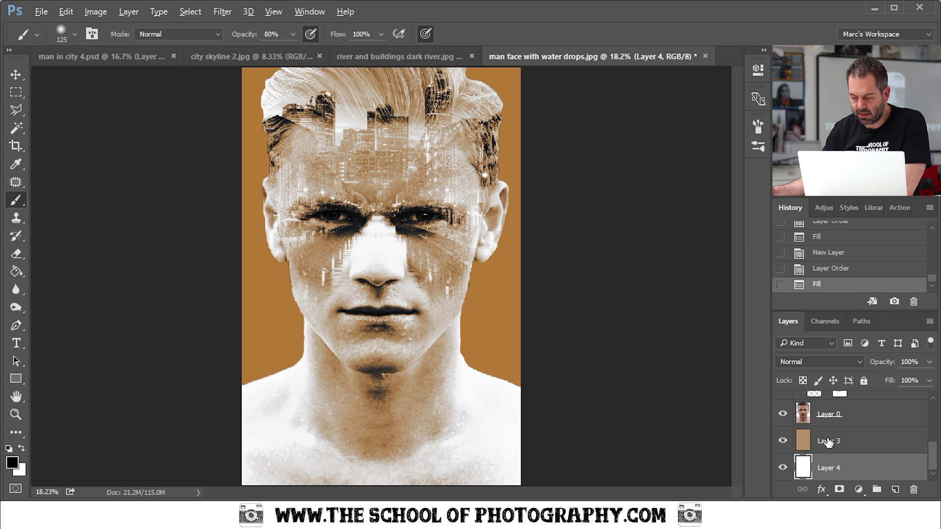
Lower the brown Layer 3's opacity to 66% and add a layer mask to it
click(876, 441)
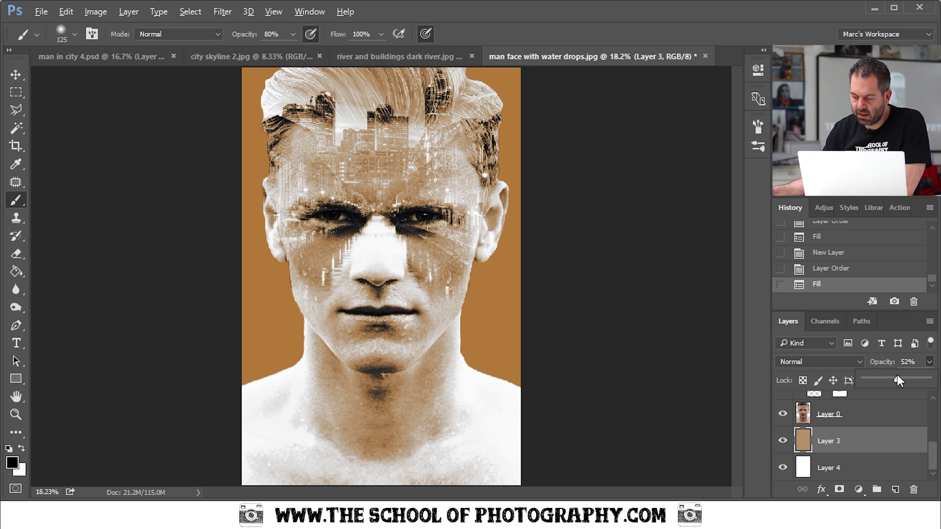
drag(886, 374, 906, 382)
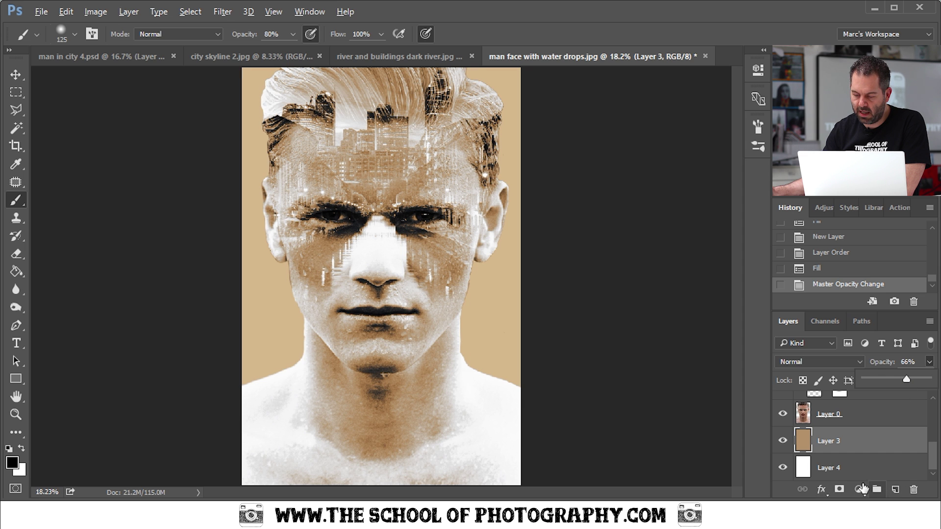
click(839, 489)
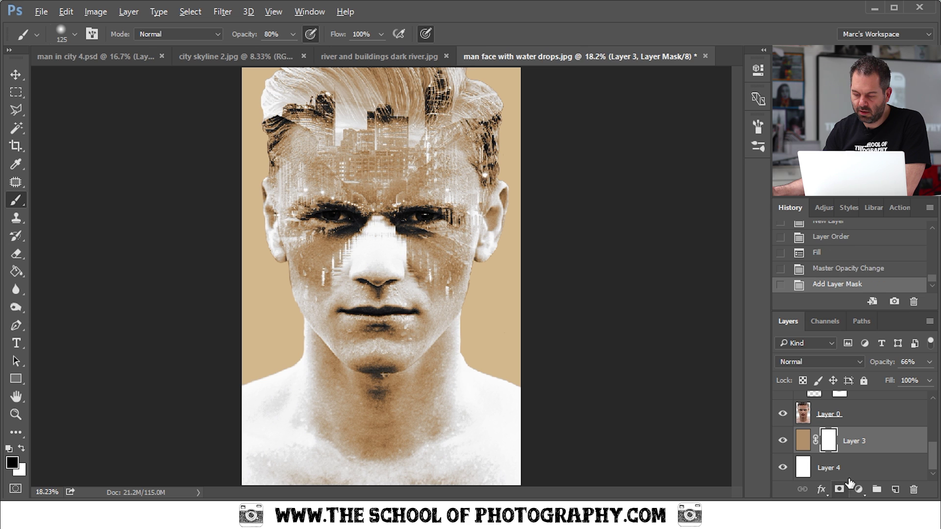
Enlarge the brush to 1700 px and set its hardness to 0%
key(bracketright)
key(bracketright)
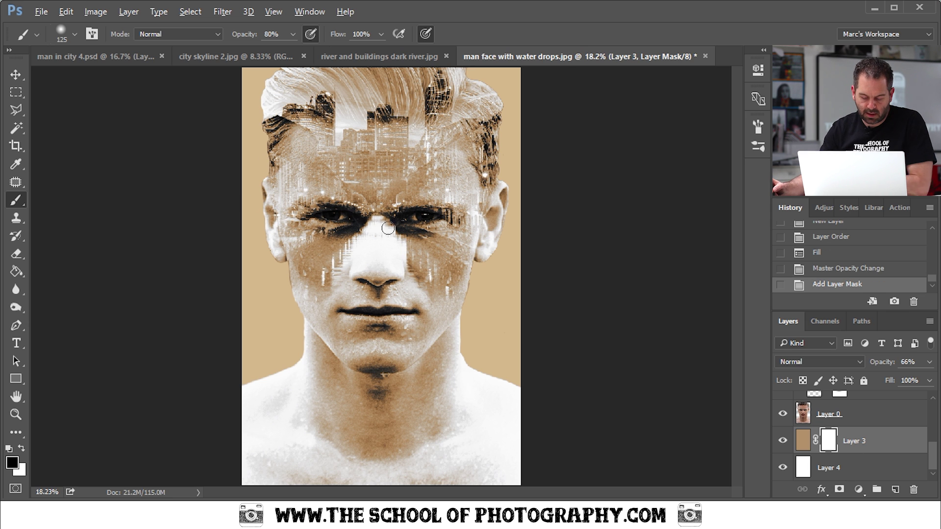
key(bracketright)
key(bracketright)
key(bracketright)
key(bracketright)
key(bracketright)
key(bracketright)
key(bracketright)
key(bracketright)
key(bracketright)
key(bracketright)
key(bracketright)
key(bracketright)
key(bracketright)
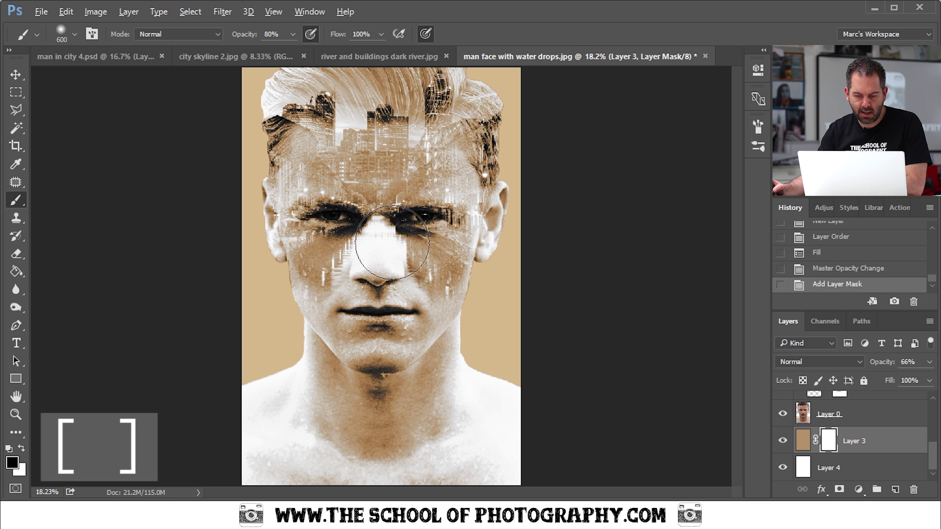
key(bracketright)
key(bracketright)
key(bracketright)
key(bracketright)
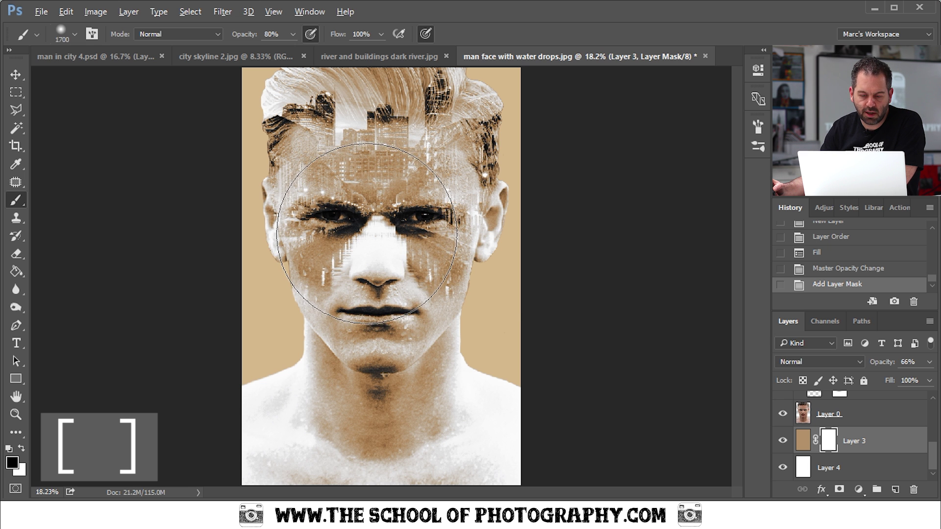
right_click(375, 235)
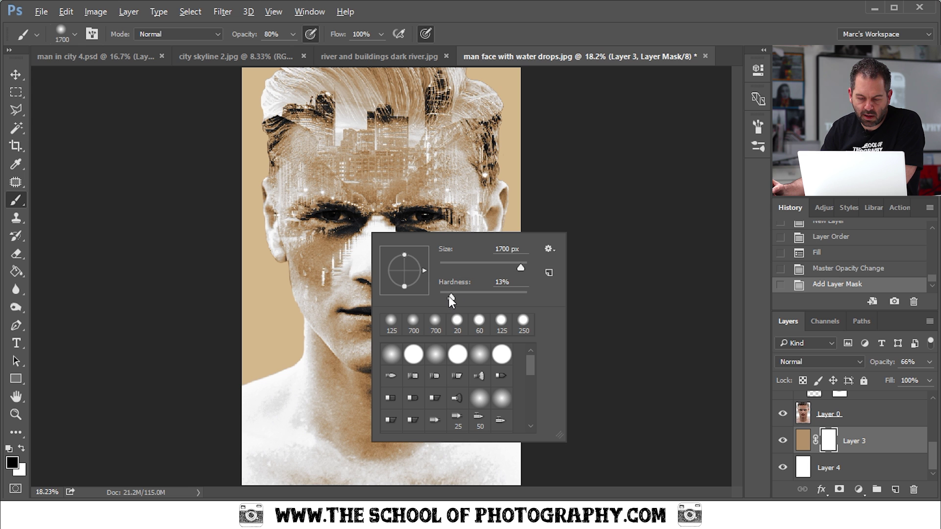
drag(449, 296, 446, 296)
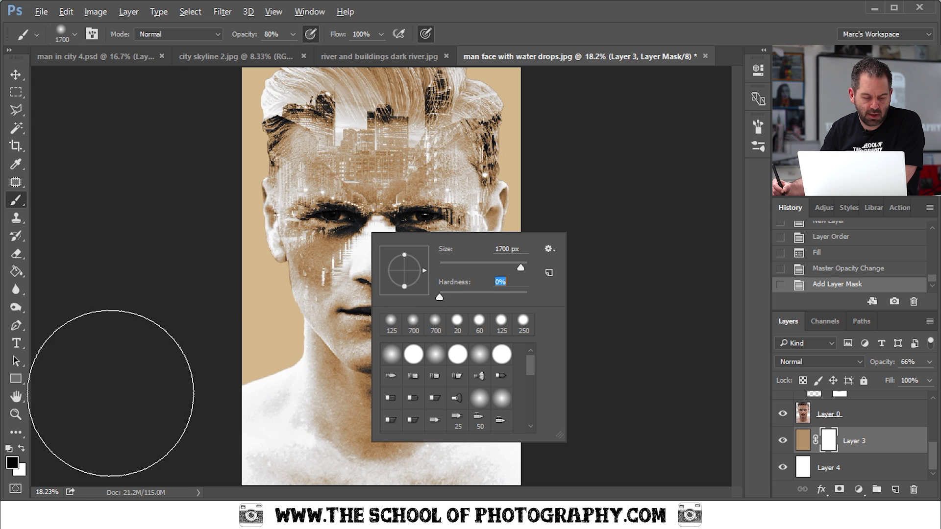
key(Return)
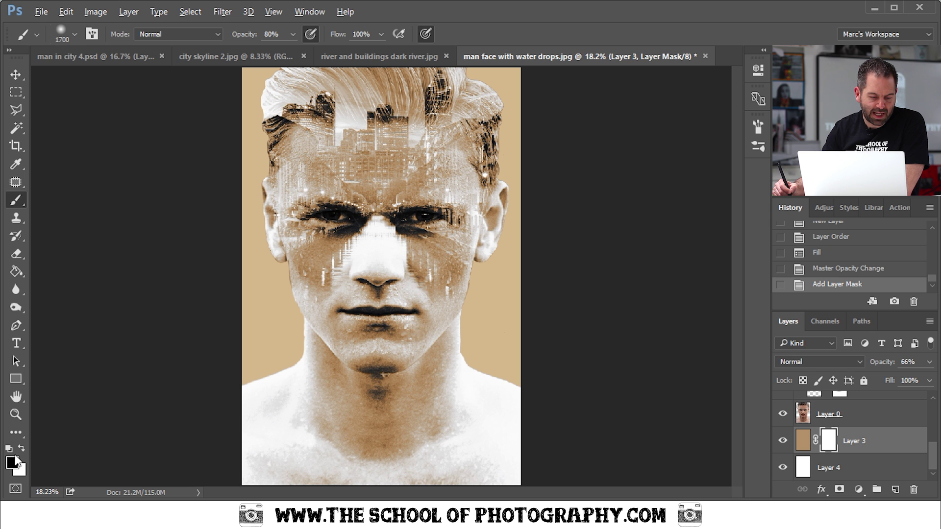
Paint black on Layer 3's mask around and behind the man's head to create a soft white glow fading into the brown edges
mouse_move(324, 309)
mouse_down()
mouse_move(338, 333)
mouse_move(432, 275)
mouse_up()
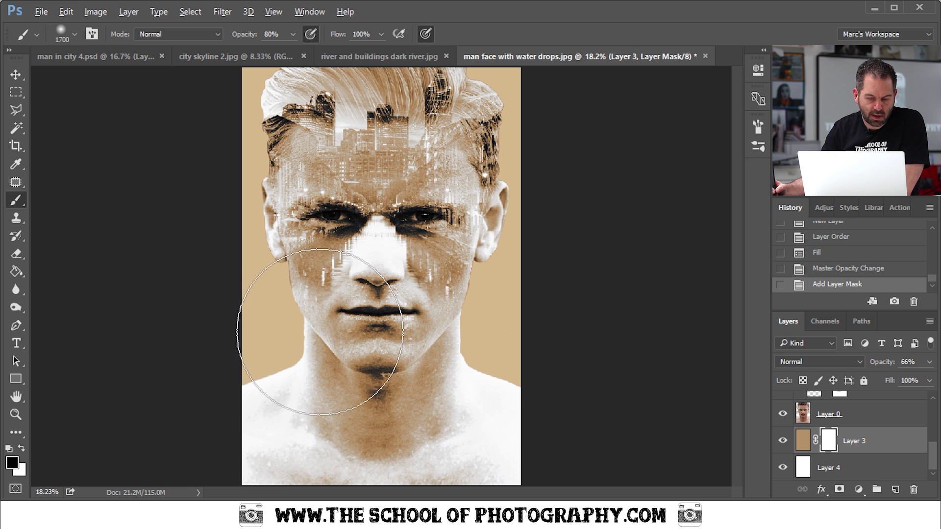
mouse_move(336, 288)
mouse_down()
mouse_move(346, 340)
mouse_move(325, 354)
mouse_move(335, 366)
mouse_move(314, 393)
mouse_move(353, 333)
mouse_move(399, 325)
mouse_move(456, 362)
mouse_move(421, 275)
mouse_move(452, 248)
mouse_move(431, 220)
mouse_move(438, 189)
mouse_move(448, 201)
mouse_up()
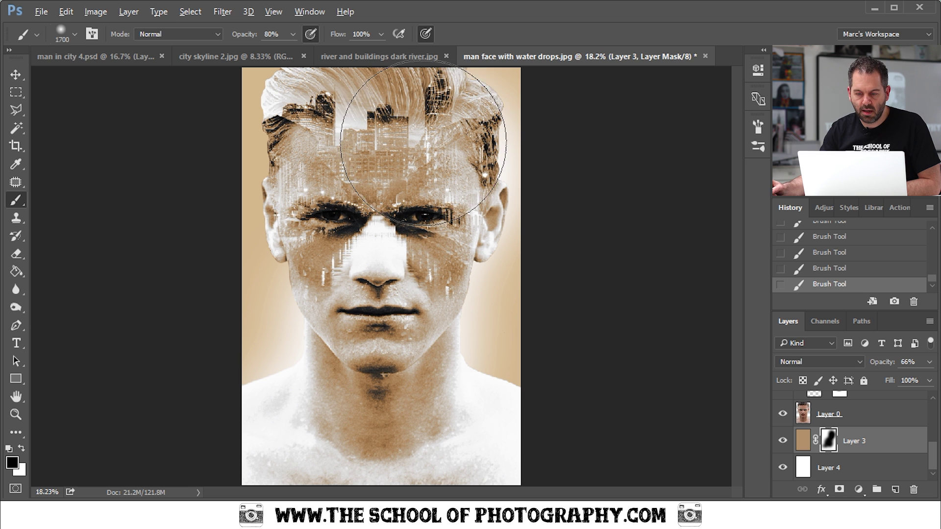
mouse_move(425, 139)
mouse_down()
mouse_move(353, 224)
mouse_move(370, 225)
mouse_move(354, 314)
mouse_move(347, 318)
mouse_move(346, 283)
mouse_move(330, 348)
mouse_move(332, 333)
mouse_move(421, 261)
mouse_move(431, 221)
mouse_move(438, 342)
mouse_move(447, 295)
mouse_move(453, 368)
mouse_move(468, 175)
mouse_move(448, 197)
mouse_move(438, 161)
mouse_move(456, 118)
mouse_move(377, 156)
mouse_move(324, 97)
mouse_move(337, 119)
mouse_move(341, 241)
mouse_move(314, 329)
mouse_move(314, 279)
mouse_move(391, 295)
mouse_move(389, 324)
mouse_move(413, 337)
mouse_move(401, 311)
mouse_move(394, 170)
mouse_move(416, 127)
mouse_move(410, 118)
mouse_move(348, 138)
mouse_move(330, 124)
mouse_move(349, 164)
mouse_move(316, 247)
mouse_move(351, 283)
mouse_move(393, 293)
mouse_move(430, 332)
mouse_move(450, 377)
mouse_move(435, 346)
mouse_move(464, 359)
mouse_move(365, 299)
mouse_move(399, 316)
mouse_move(393, 367)
mouse_move(394, 278)
mouse_move(647, 294)
mouse_up()
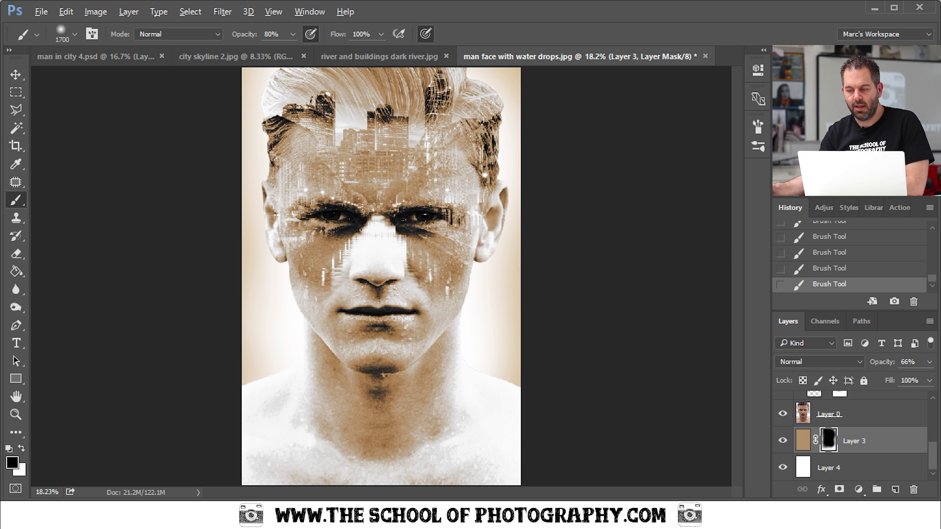